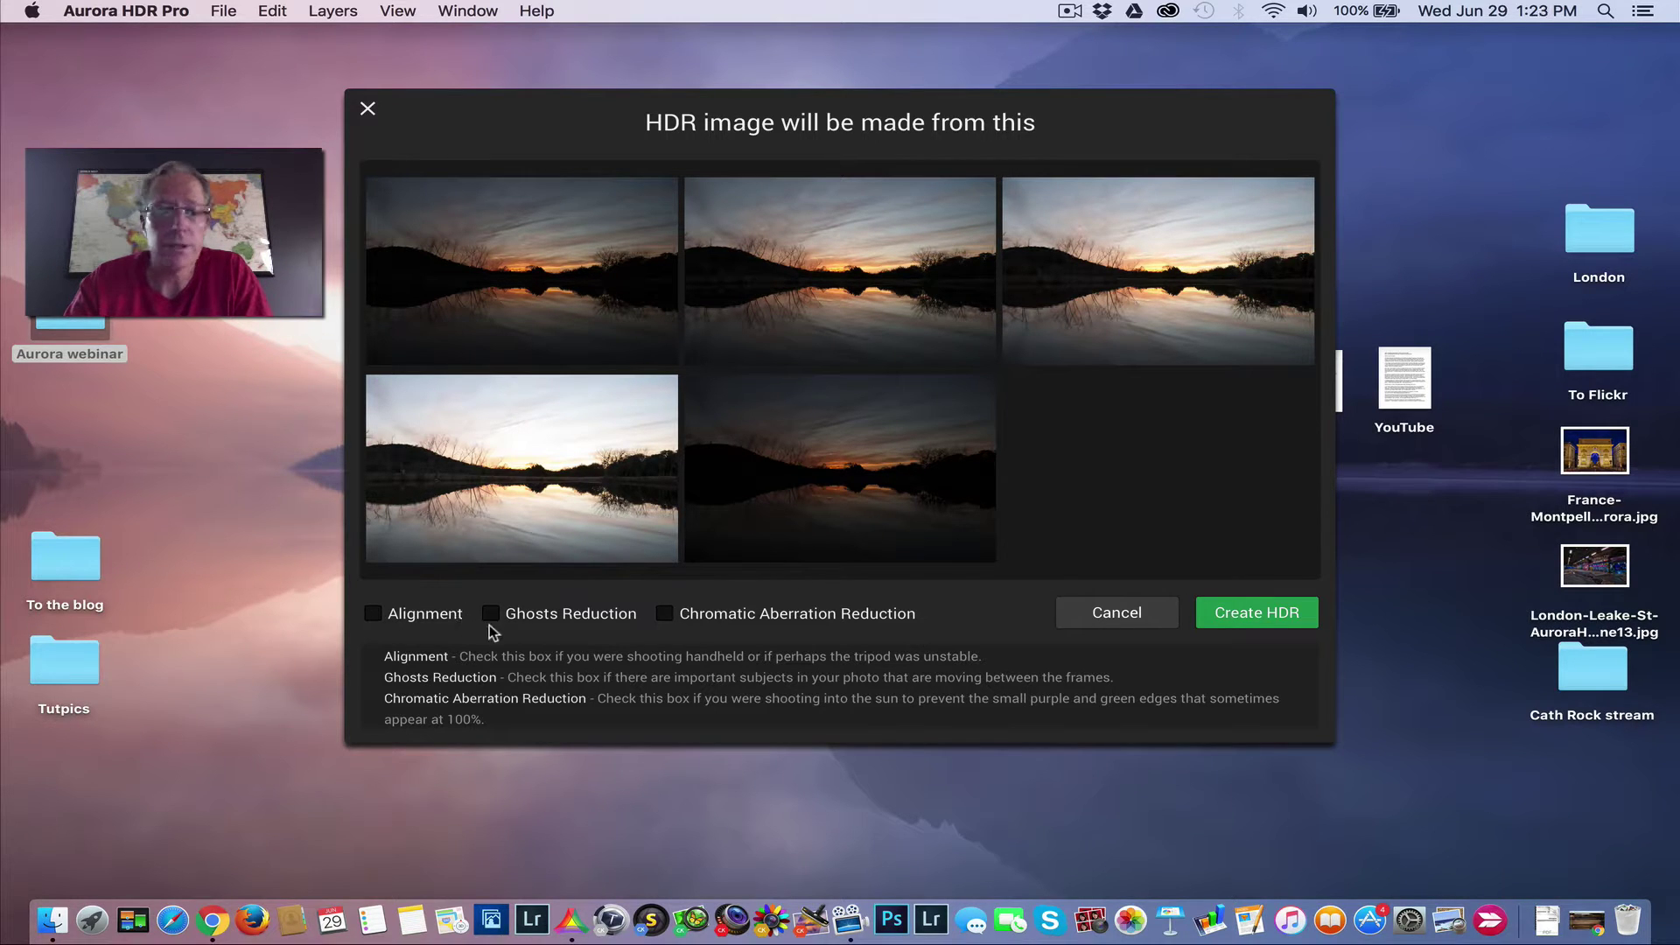
# - Merge the five bracketed sunset exposures into an HDR with Alignment, Ghosts Reduction and Chromatic Aberration off
pyautogui.click(1285, 612)
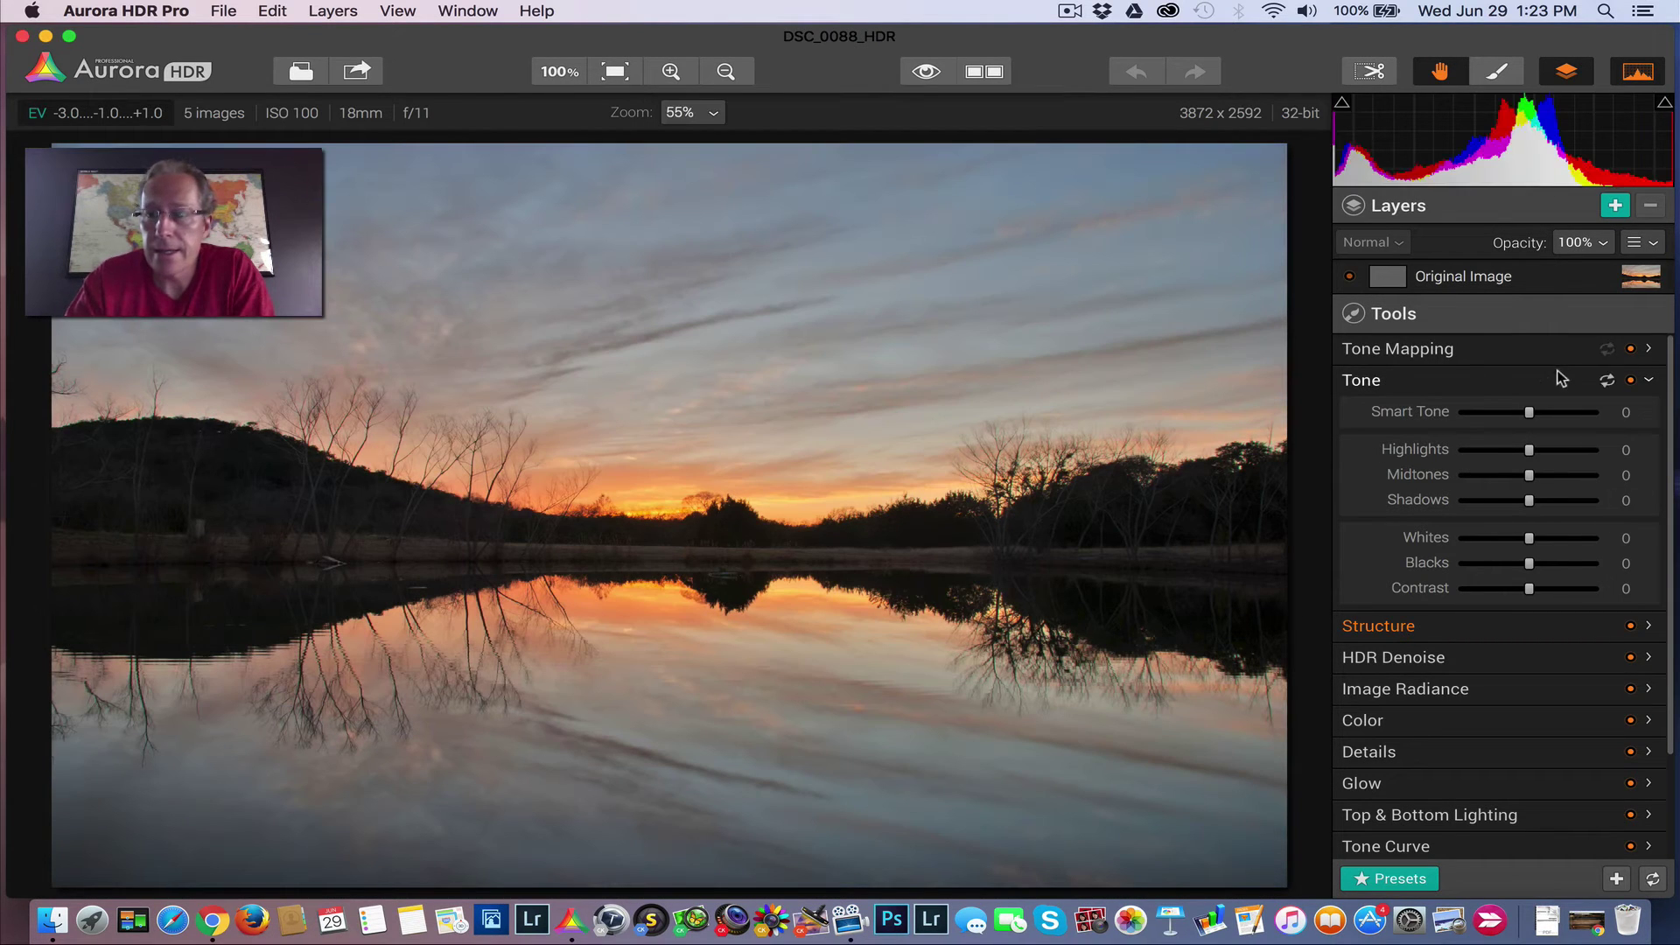
# - Rotate the lake photo to a -0.50 angle and apply the crop
pyautogui.click(1553, 381)
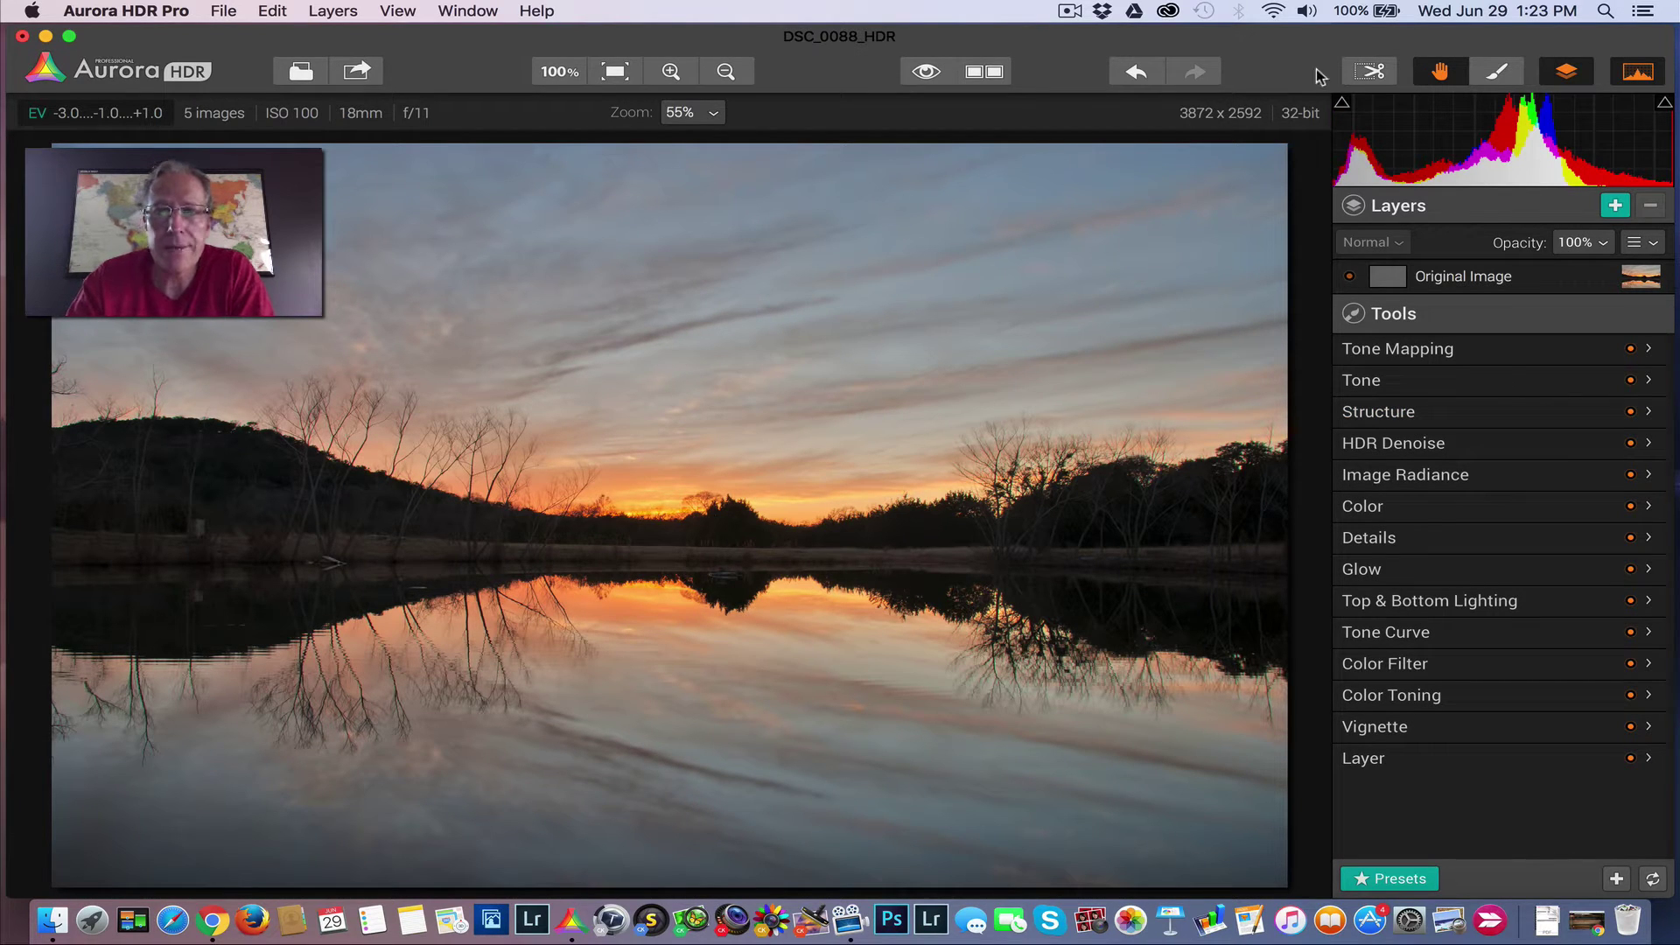
pyautogui.click(1370, 72)
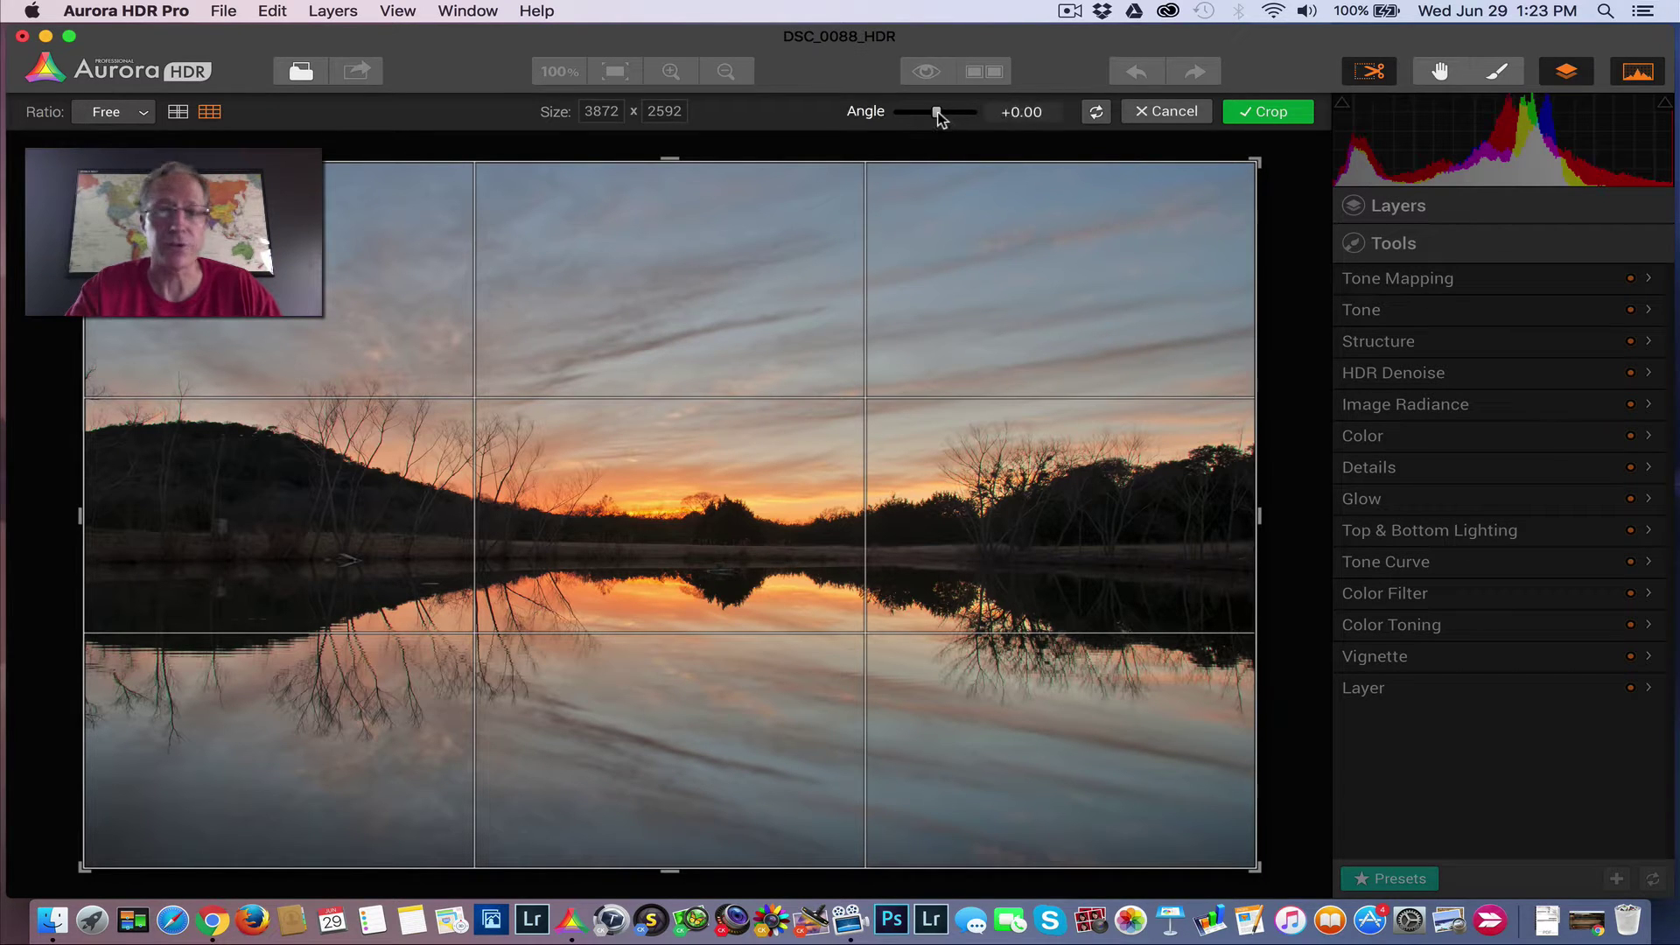
pyautogui.moveTo(938, 116); pyautogui.dragTo(936, 117)
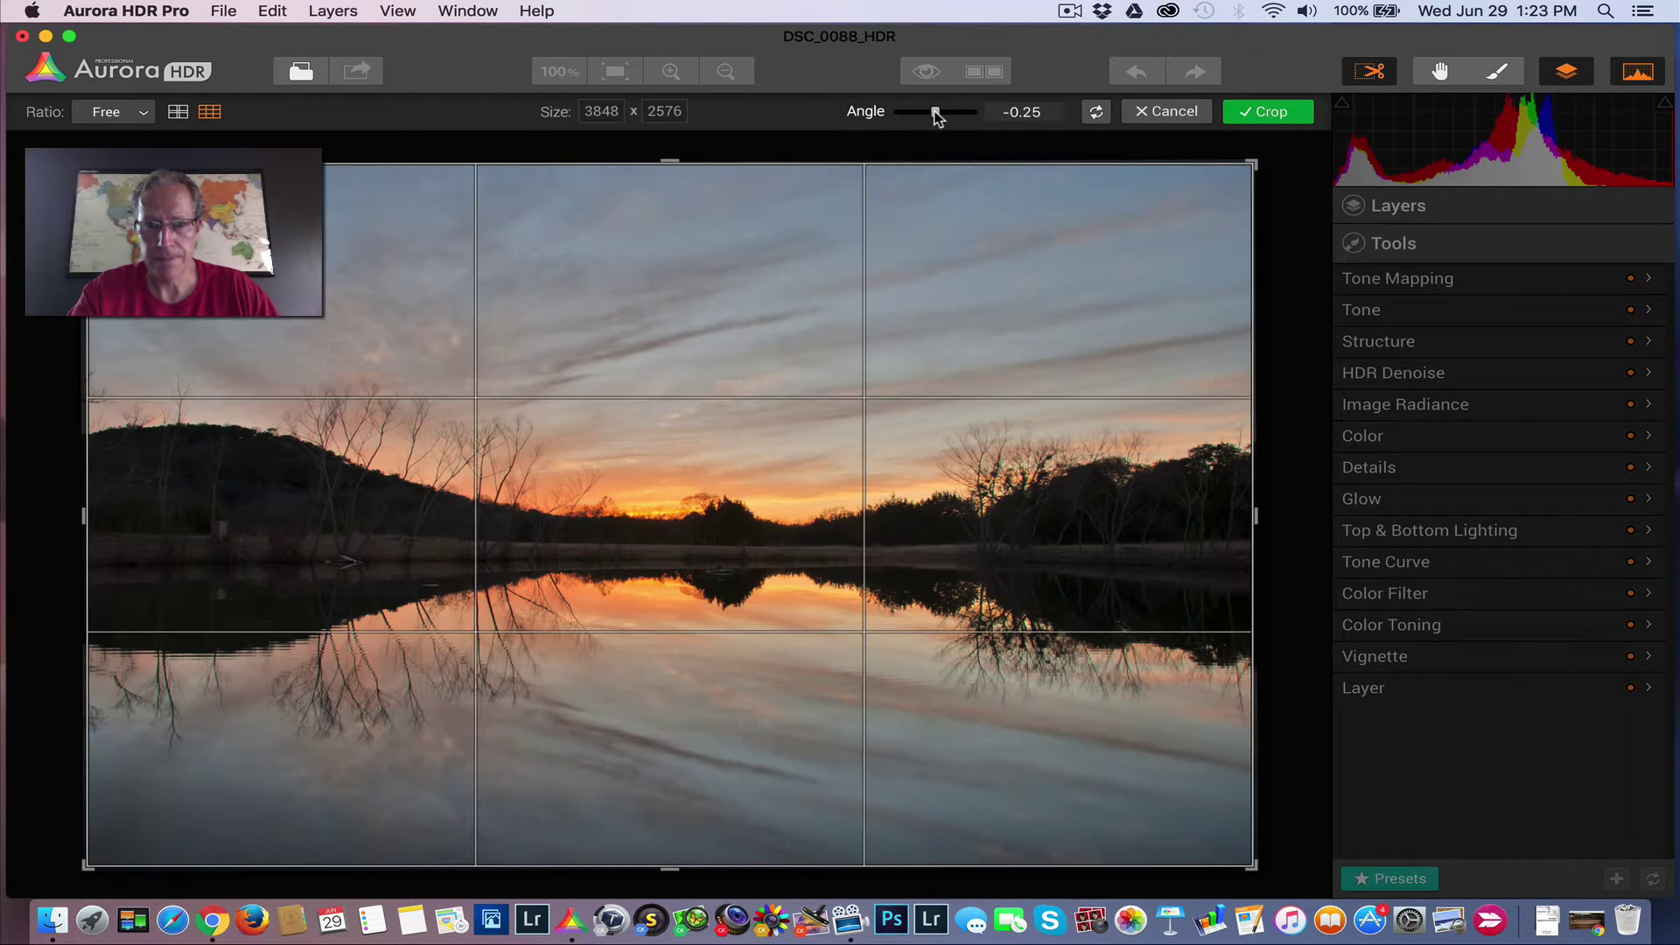
pyautogui.click(1022, 111)
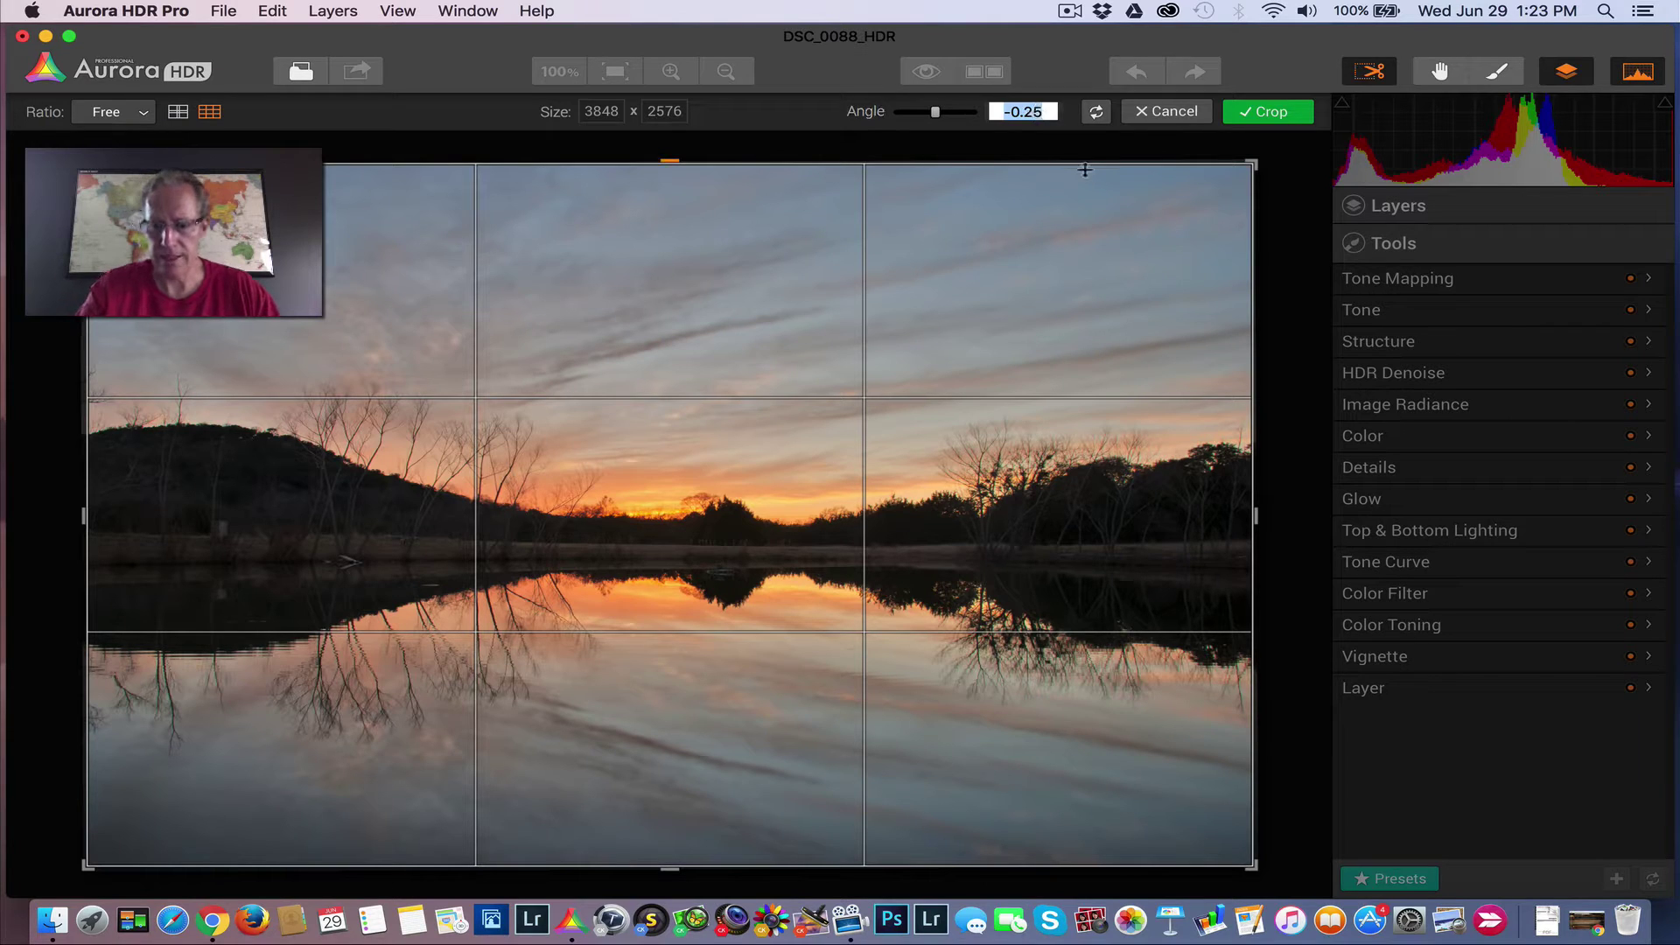
pyautogui.write('-0.2')
pyautogui.press('BackSpace')
pyautogui.write('5')
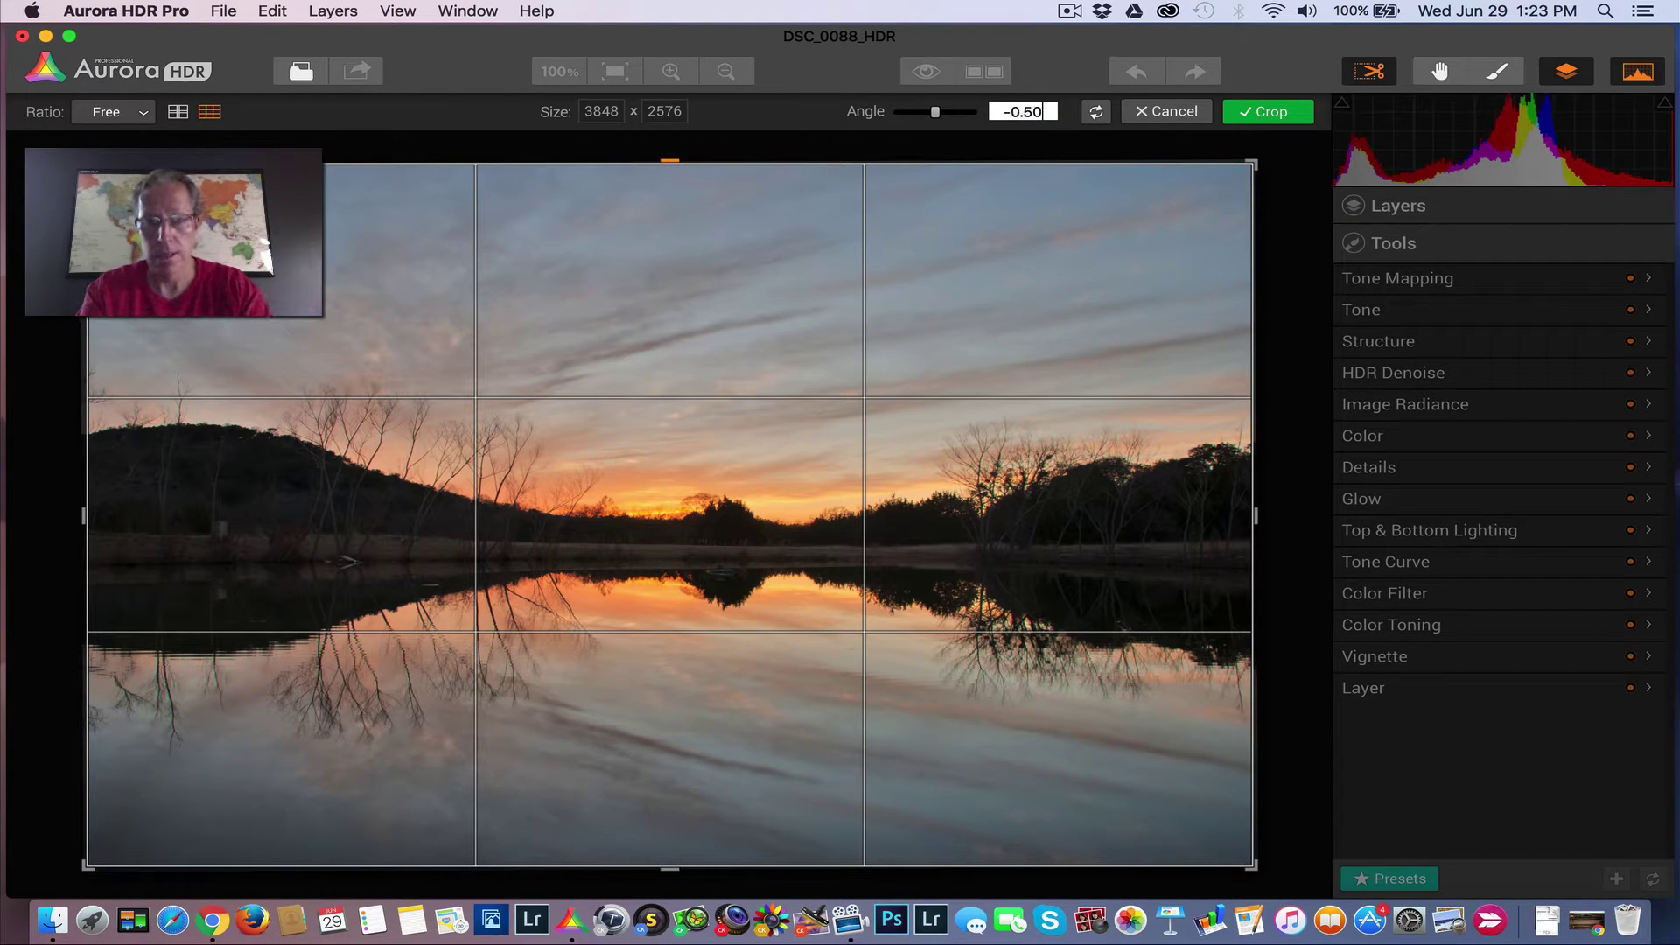
pyautogui.click(1263, 116)
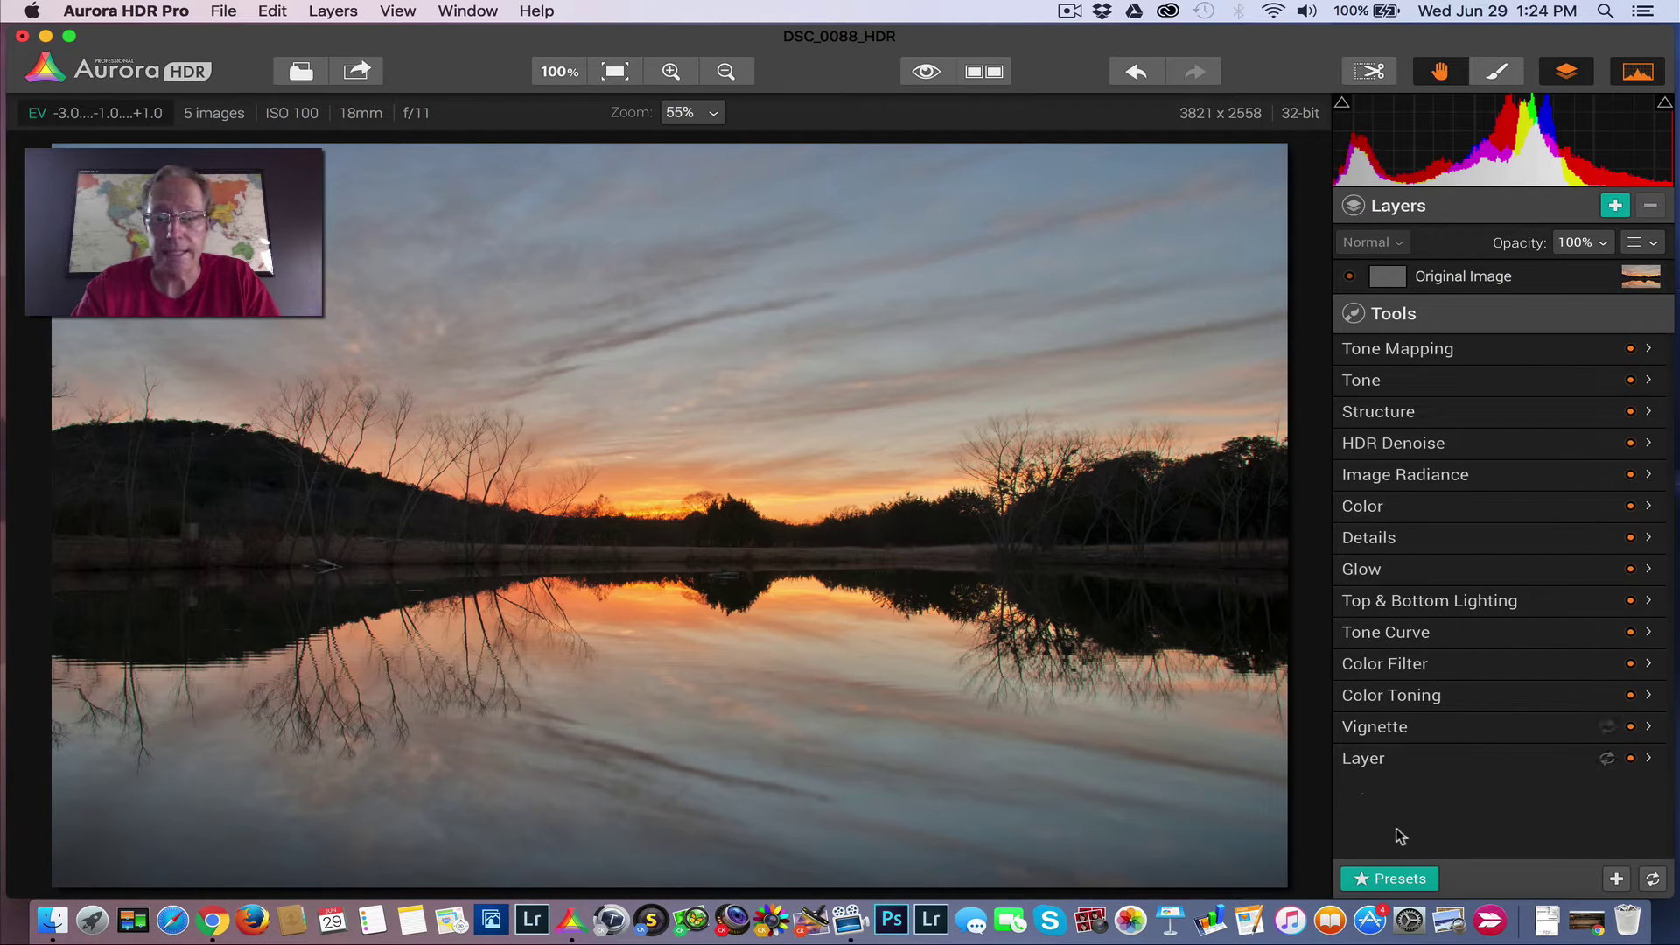
# - Try Balanced & Realistic, settle on the Vivid Memories preset, then compare against the original
pyautogui.click(1401, 879)
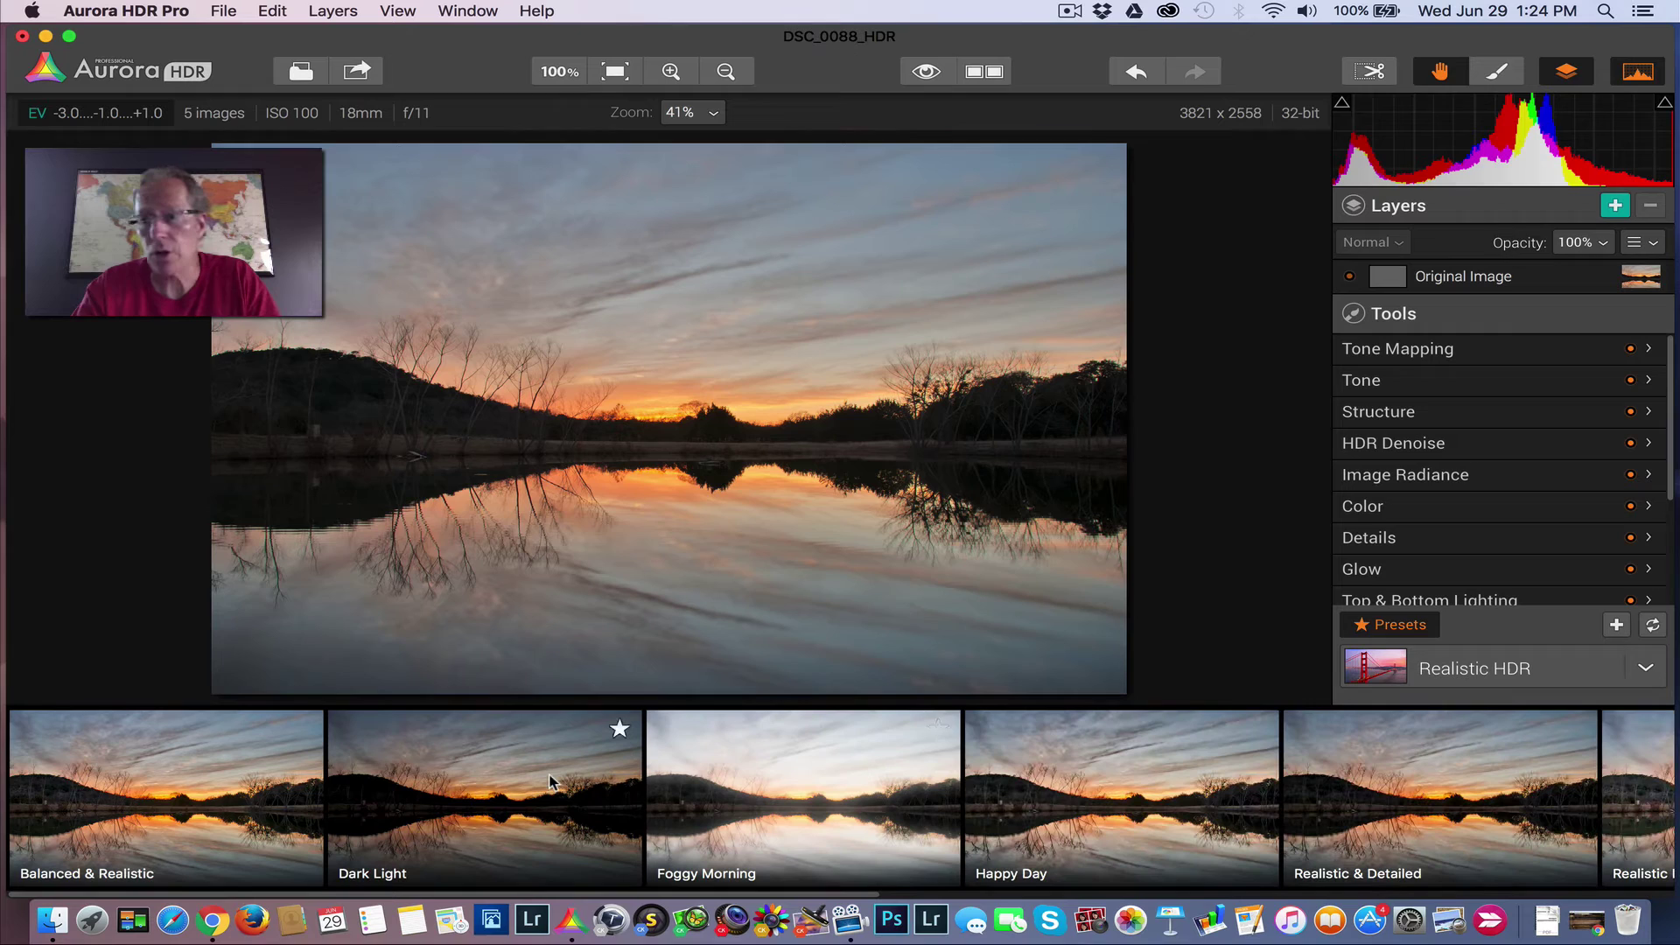
pyautogui.click(176, 774)
pyautogui.hscroll(15, 716, 832)
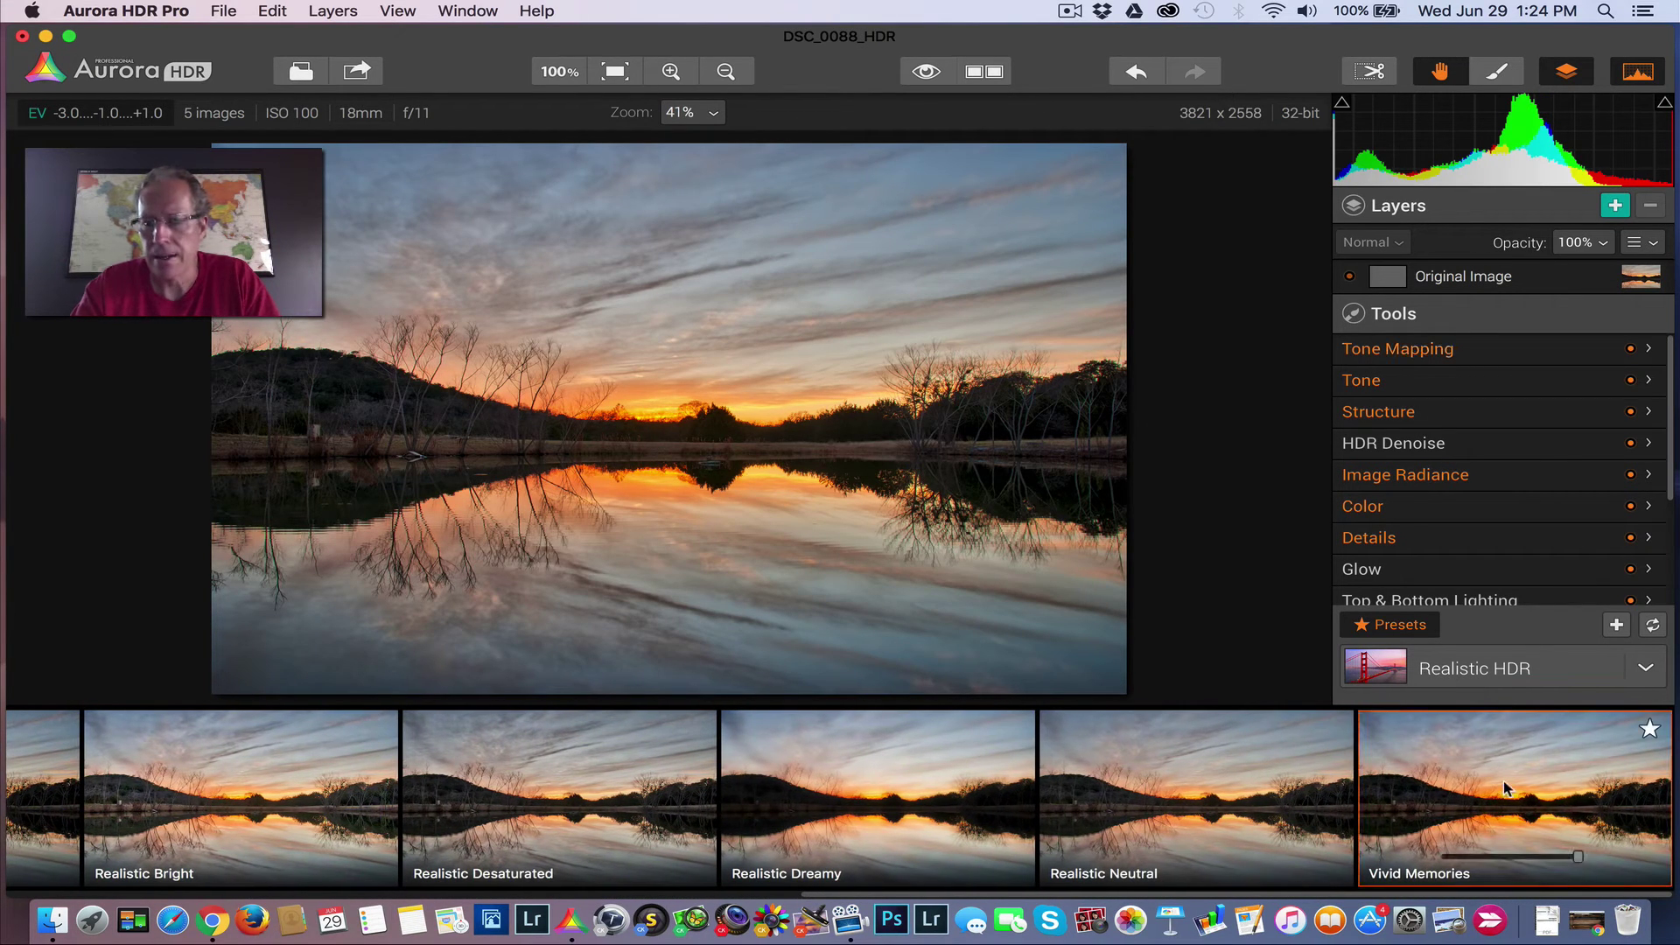
pyautogui.click(1503, 780)
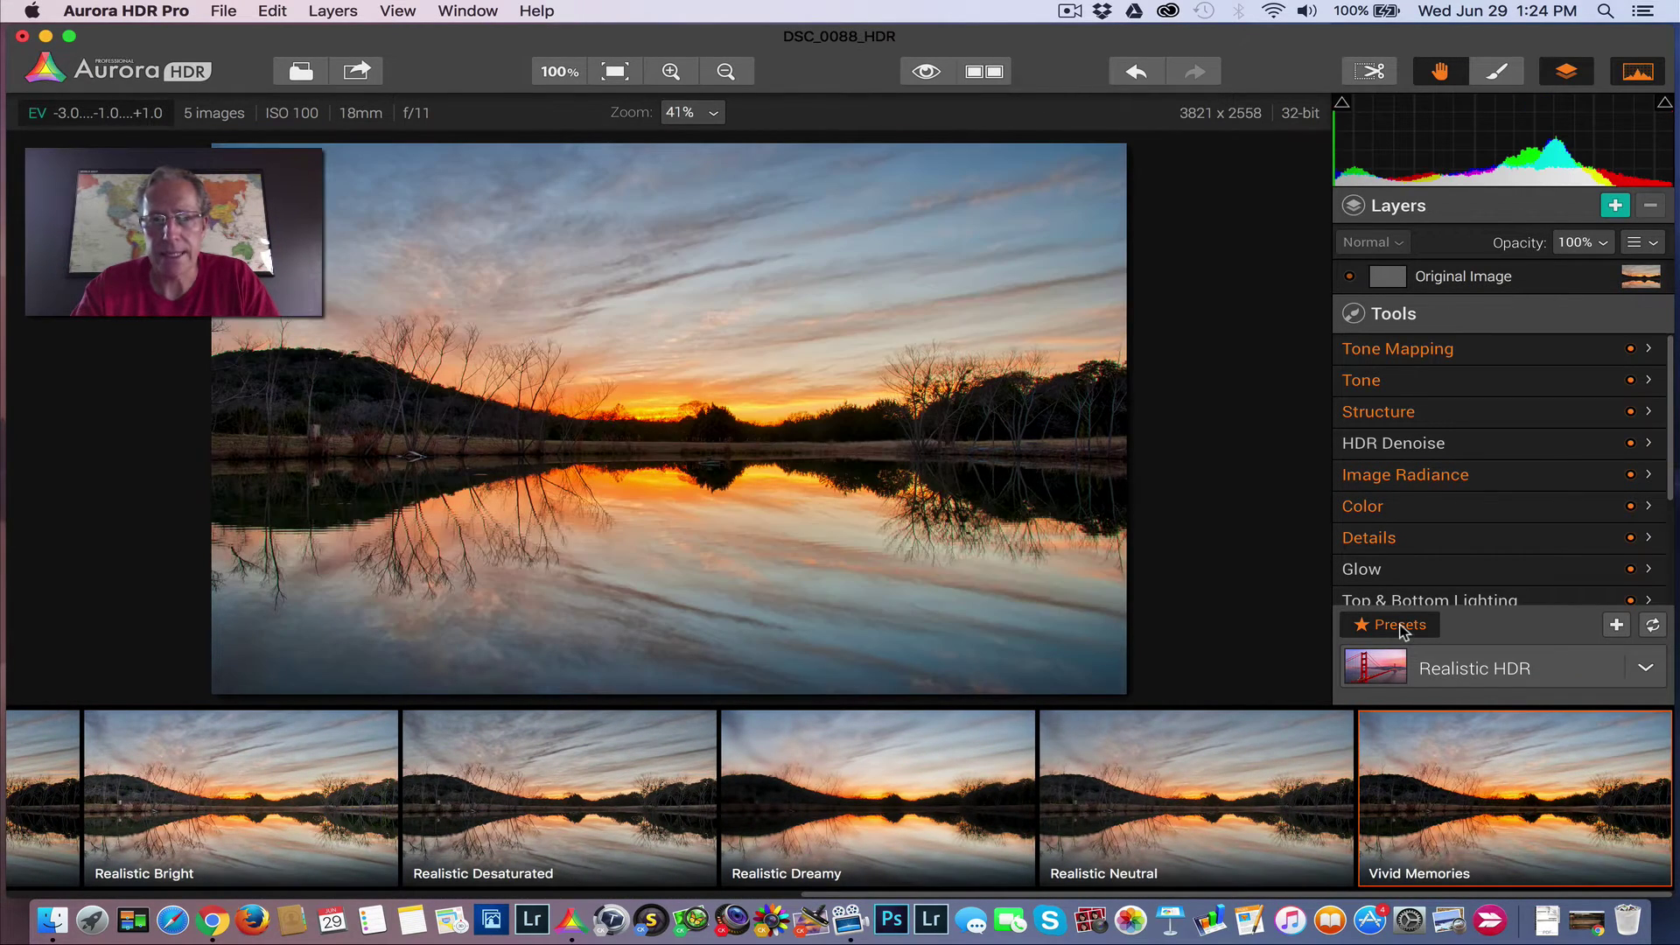
pyautogui.click(1401, 624)
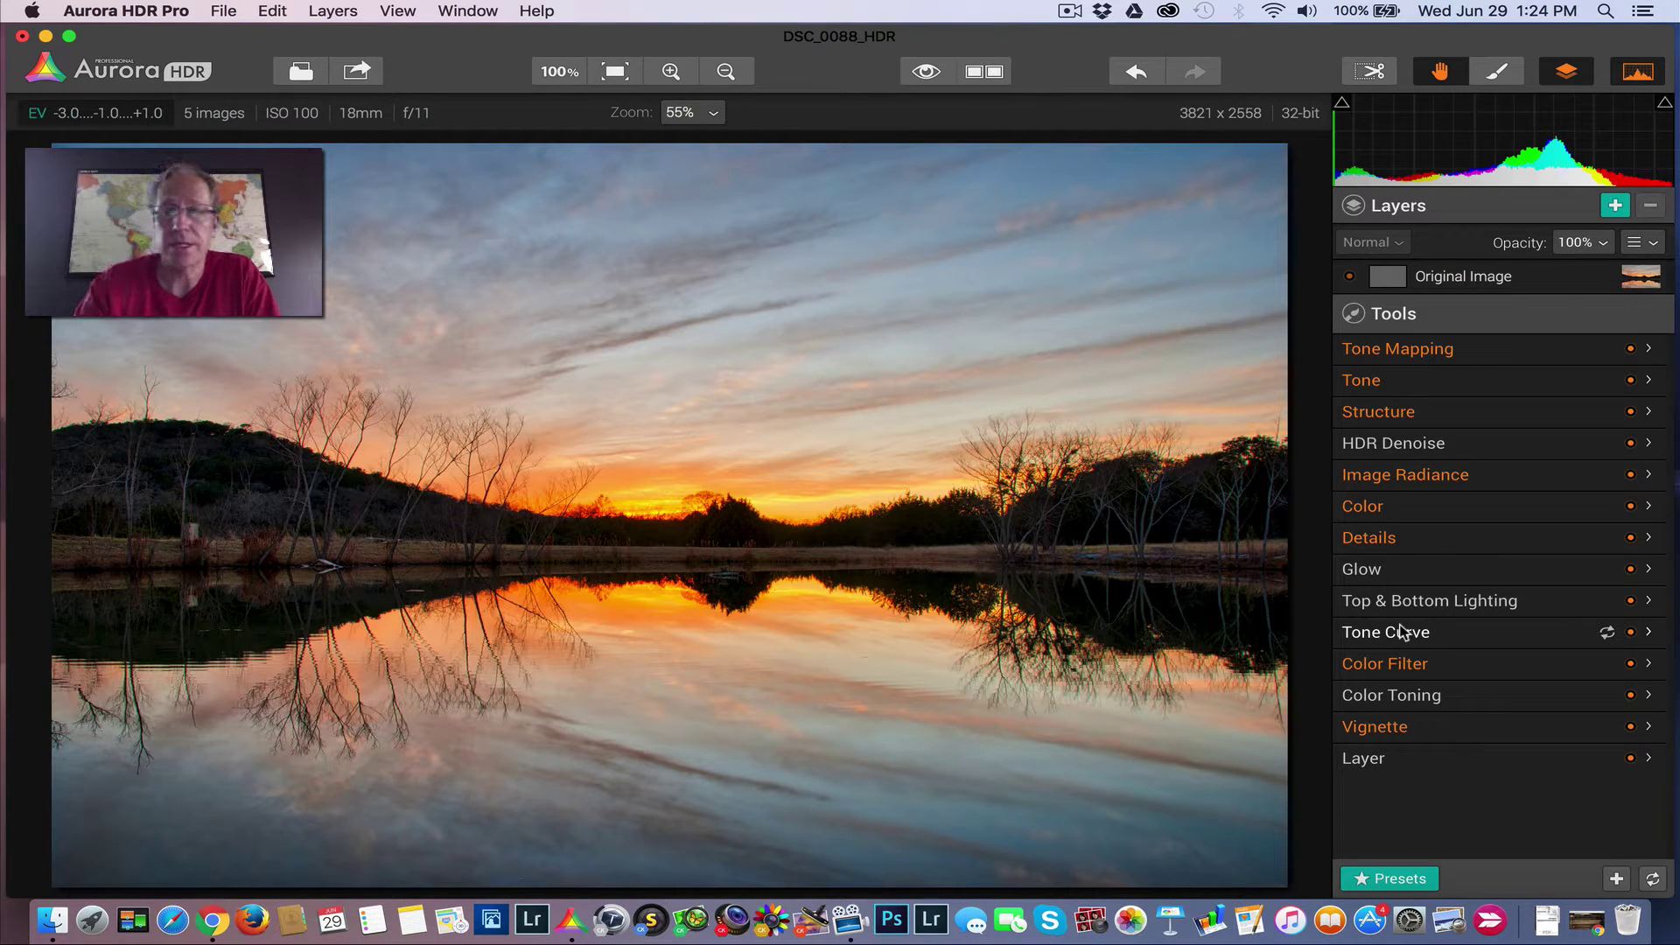
pyautogui.click(925, 75)
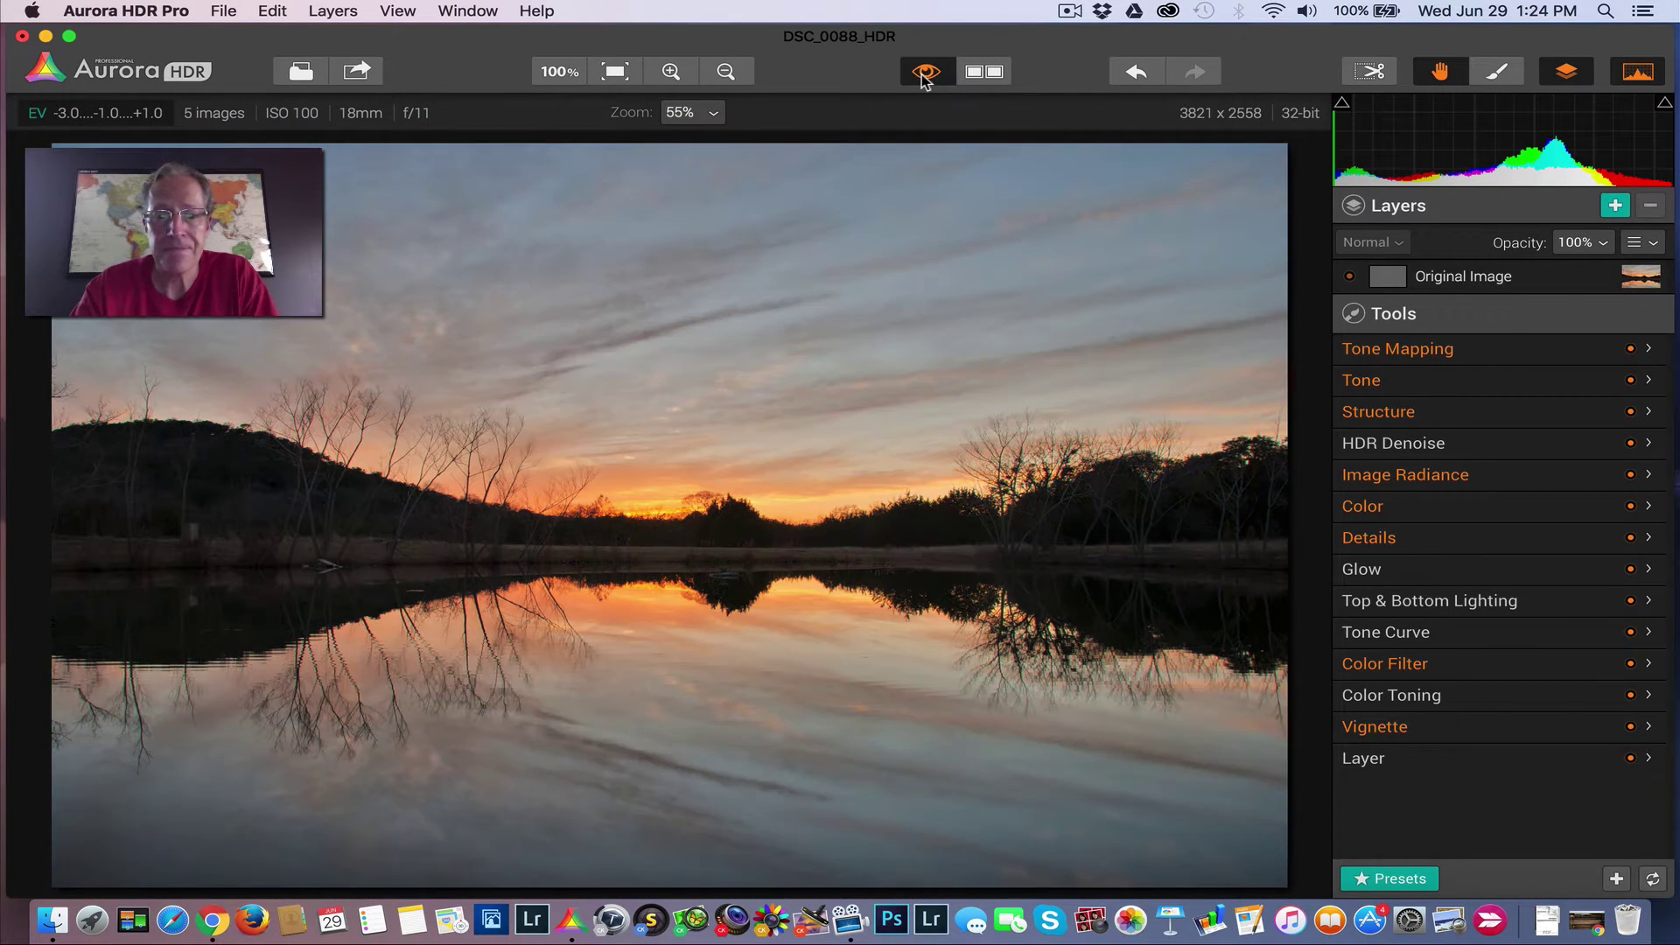
pyautogui.click(925, 77)
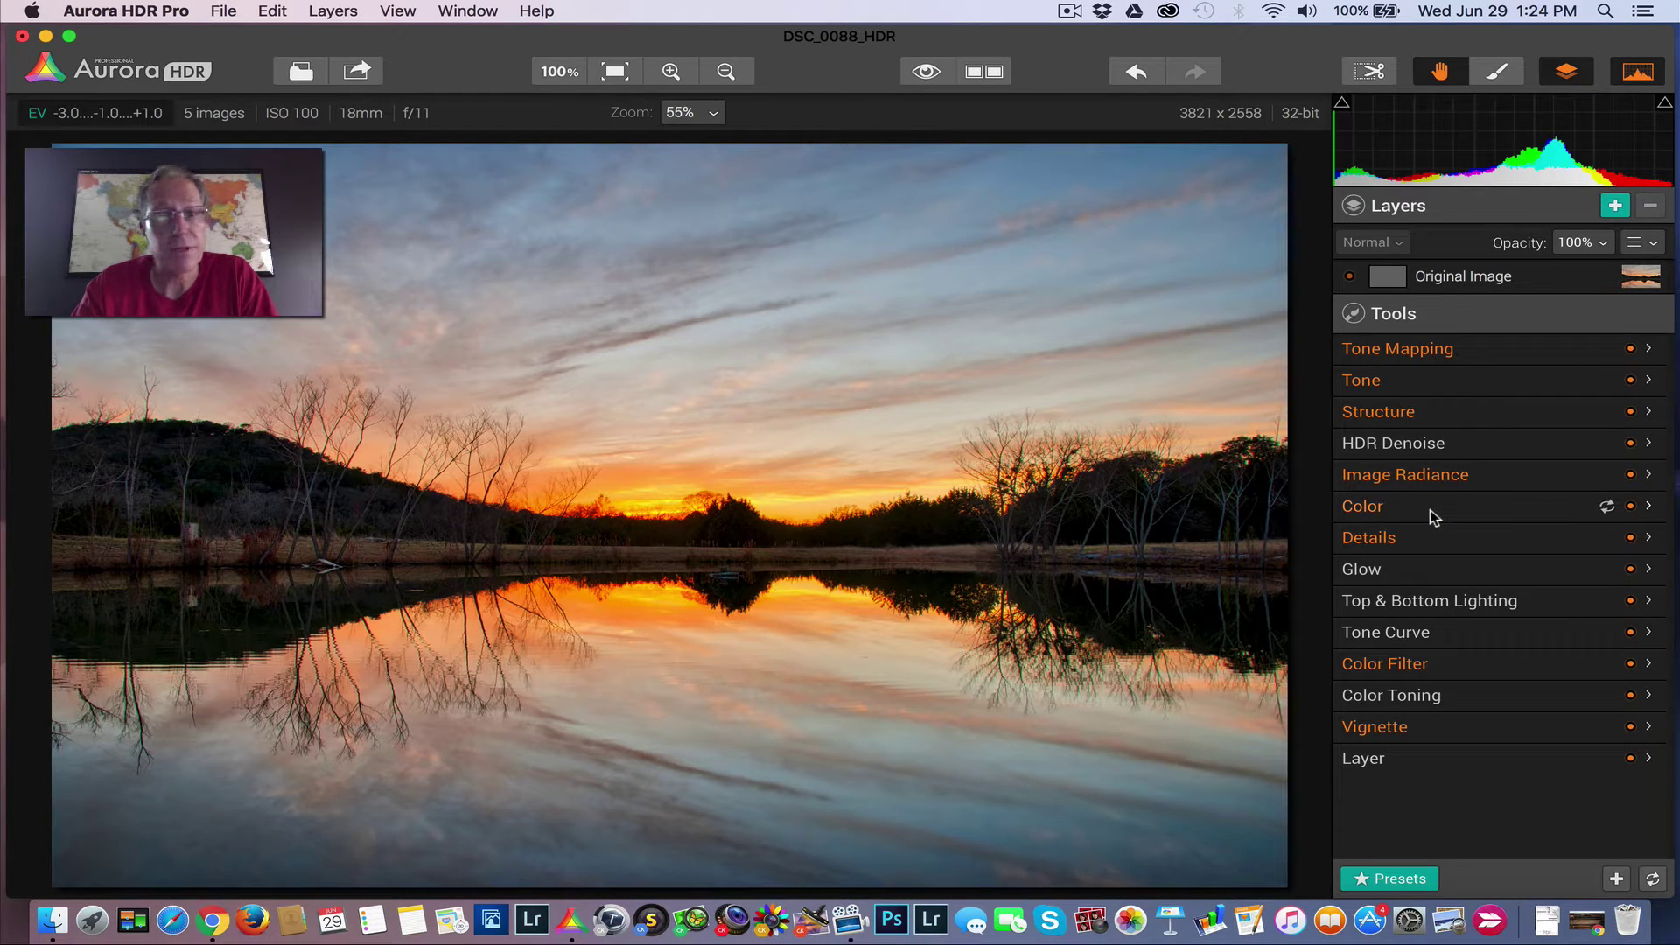
# - Add a new layer named Real Dreamy
pyautogui.click(1615, 206)
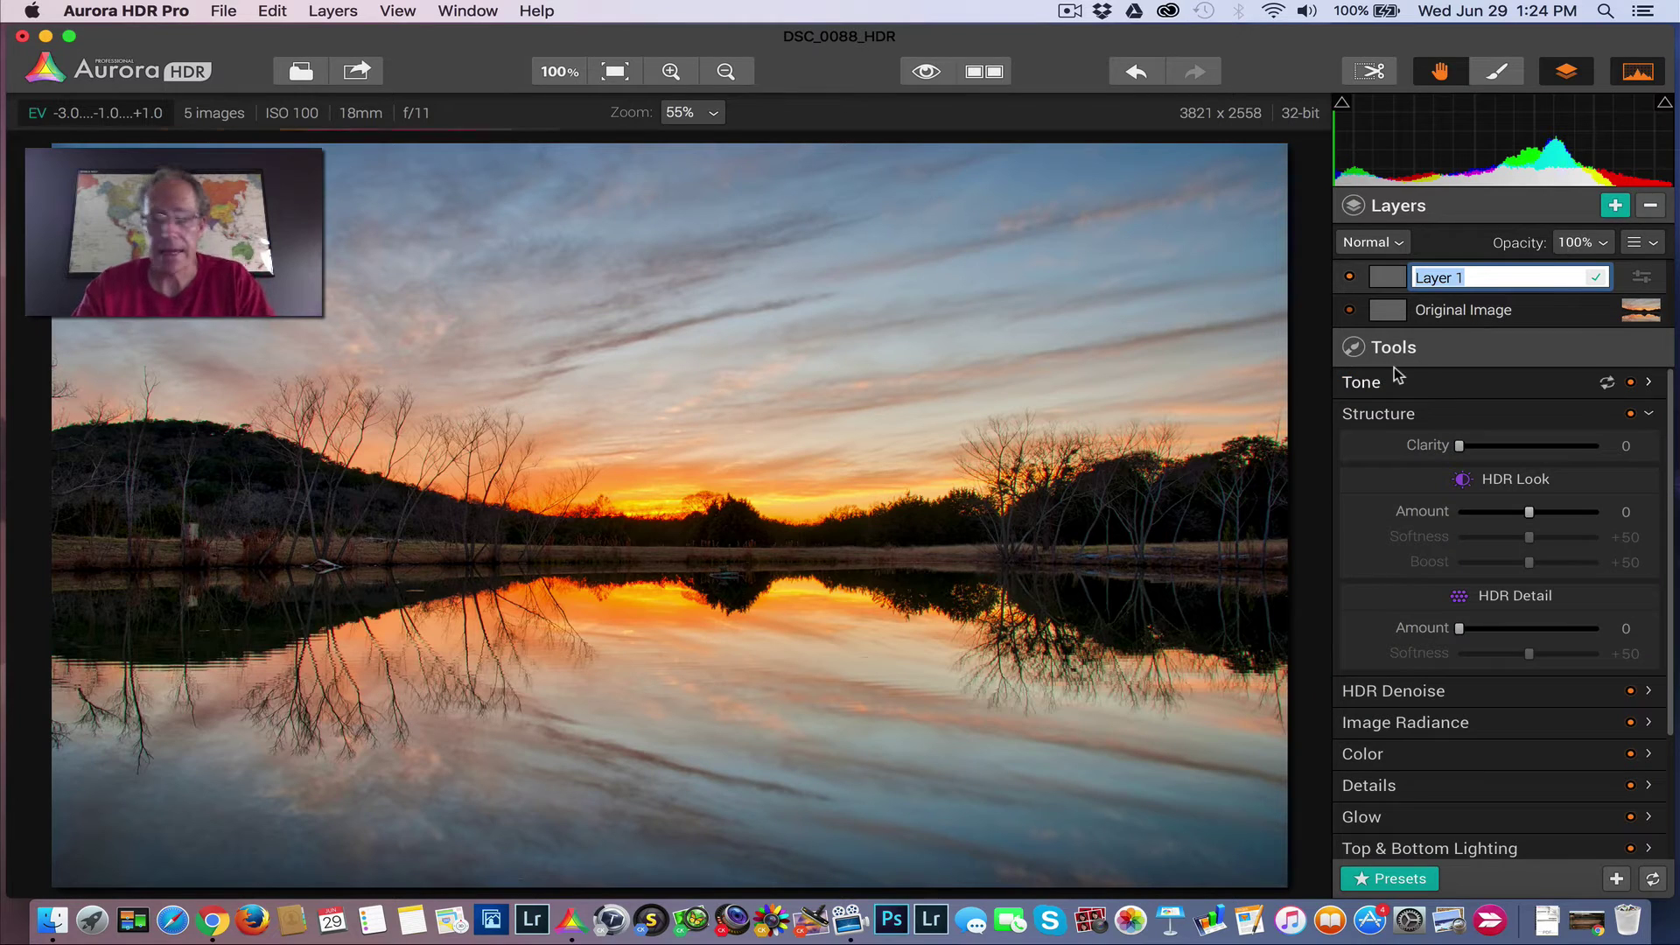
pyautogui.write('Real Dreamy')
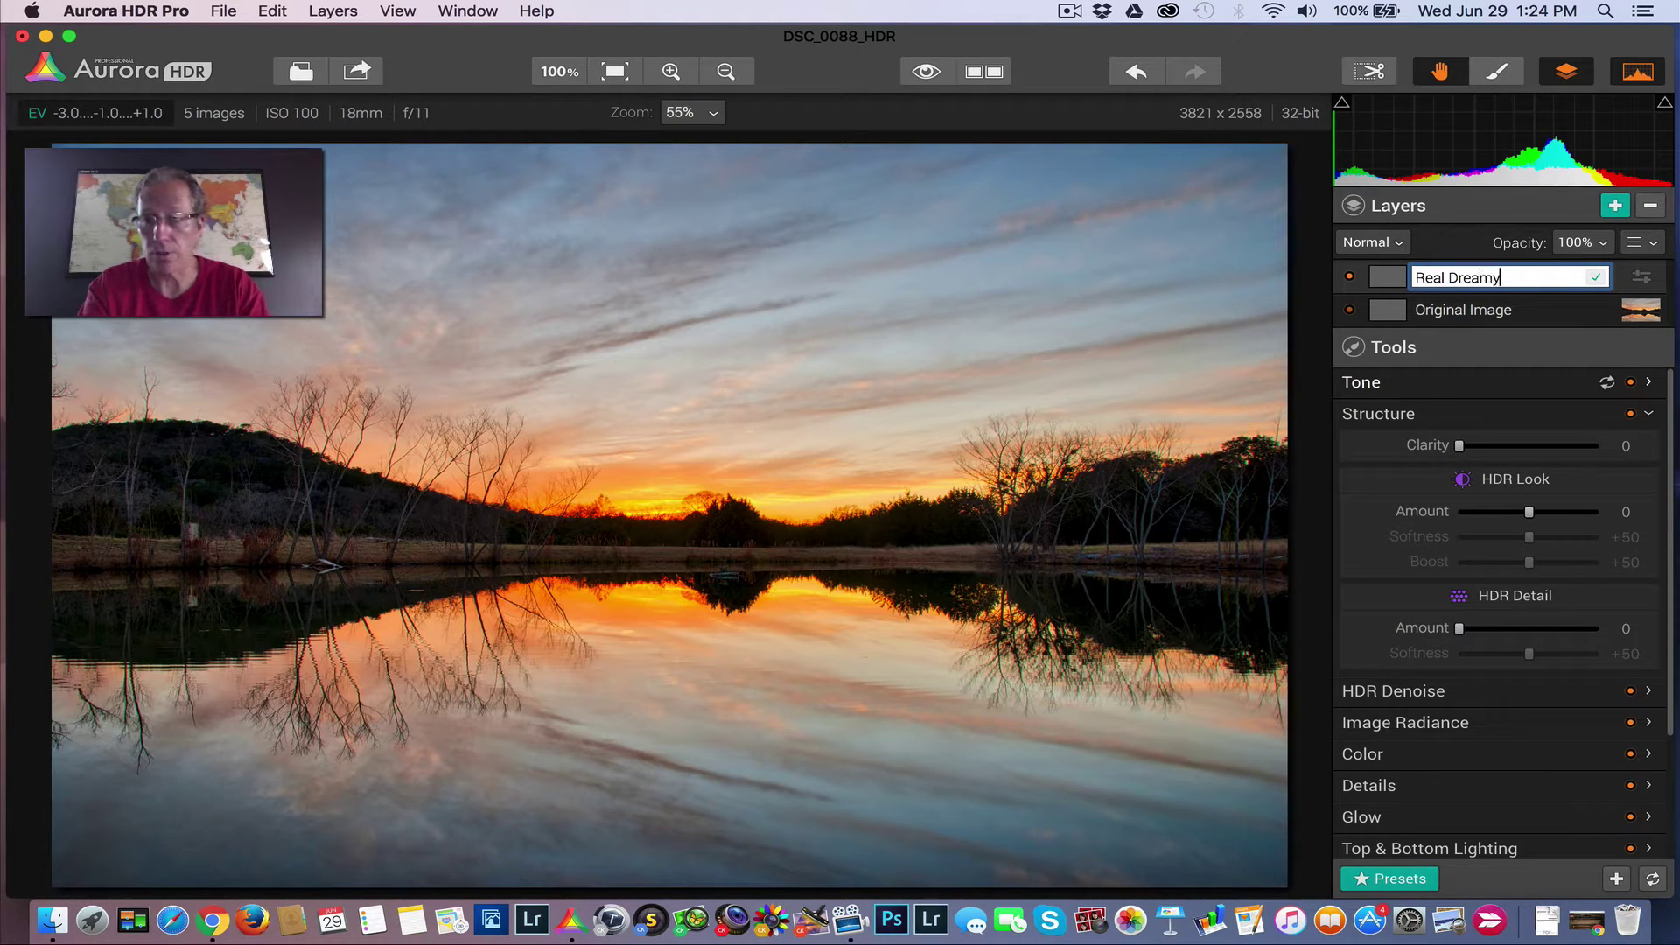
pyautogui.press('Return')
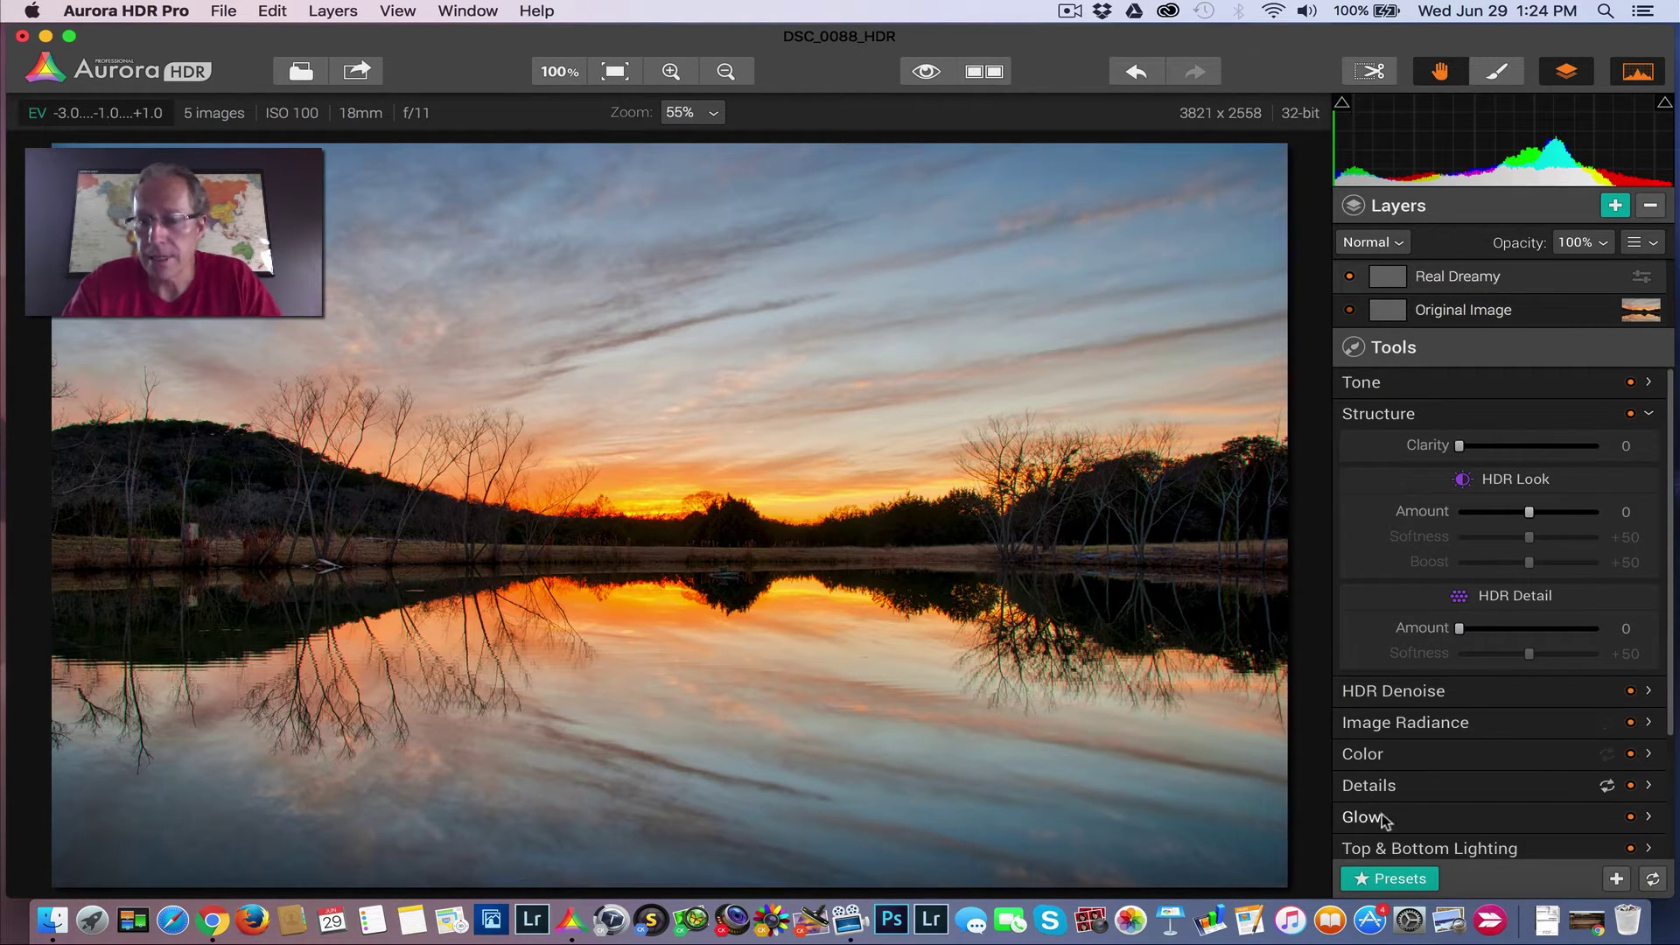
# - Apply the Realistic Dreamy preset to the layer and compare by toggling its visibility
pyautogui.click(1400, 877)
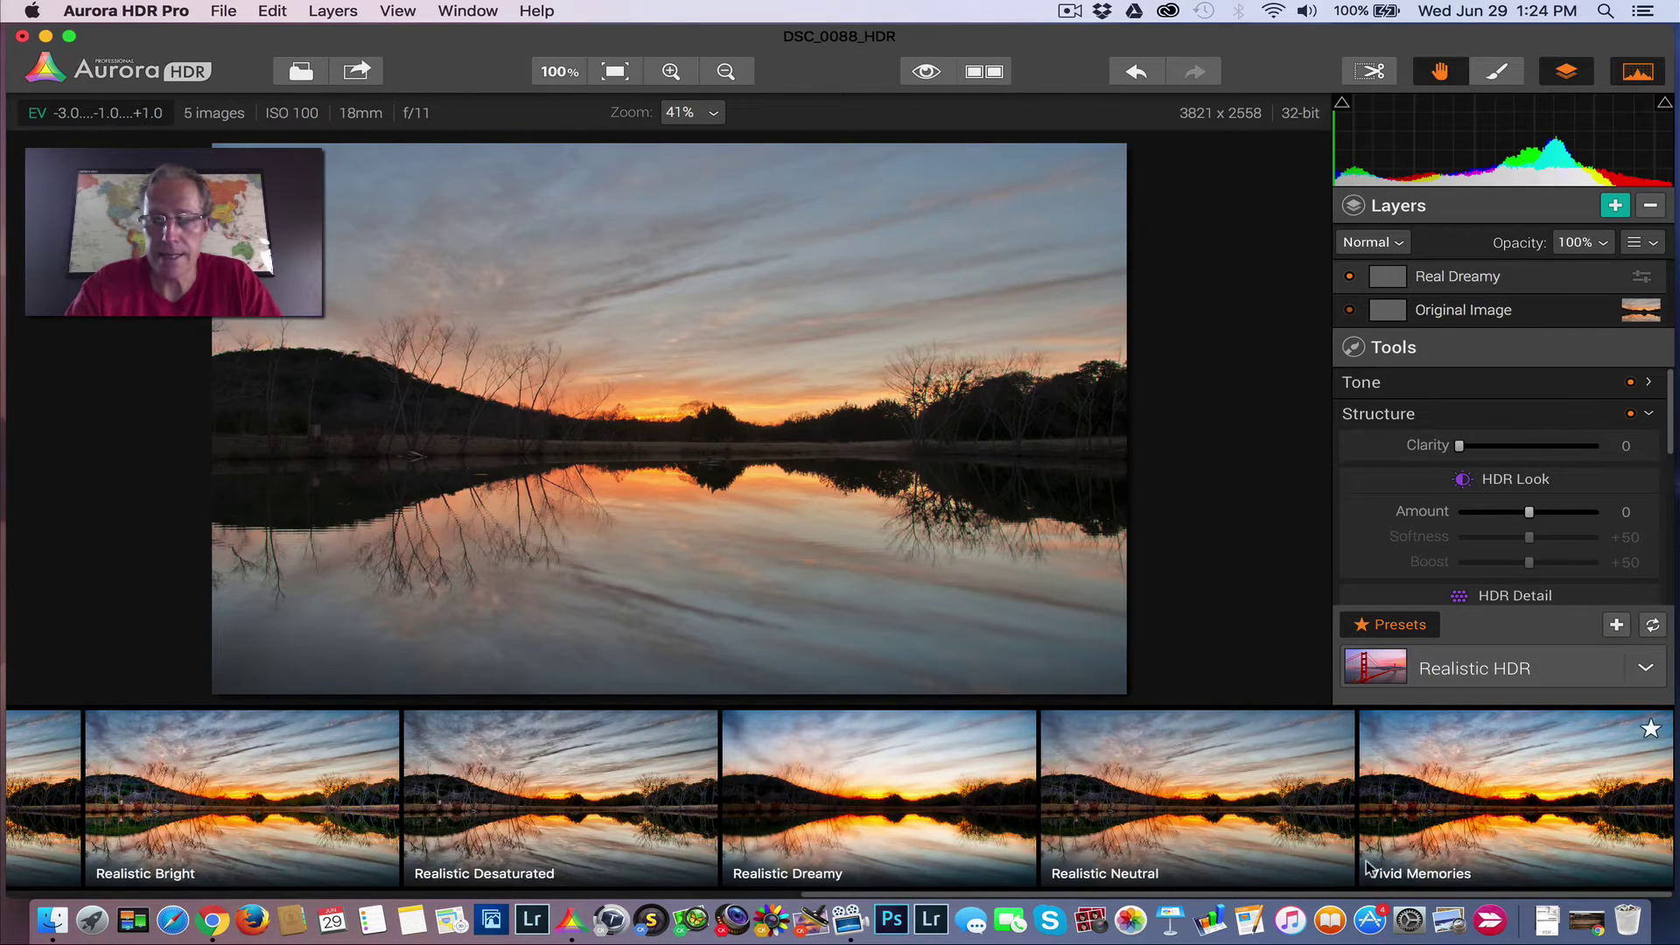
pyautogui.click(878, 788)
pyautogui.click(1368, 627)
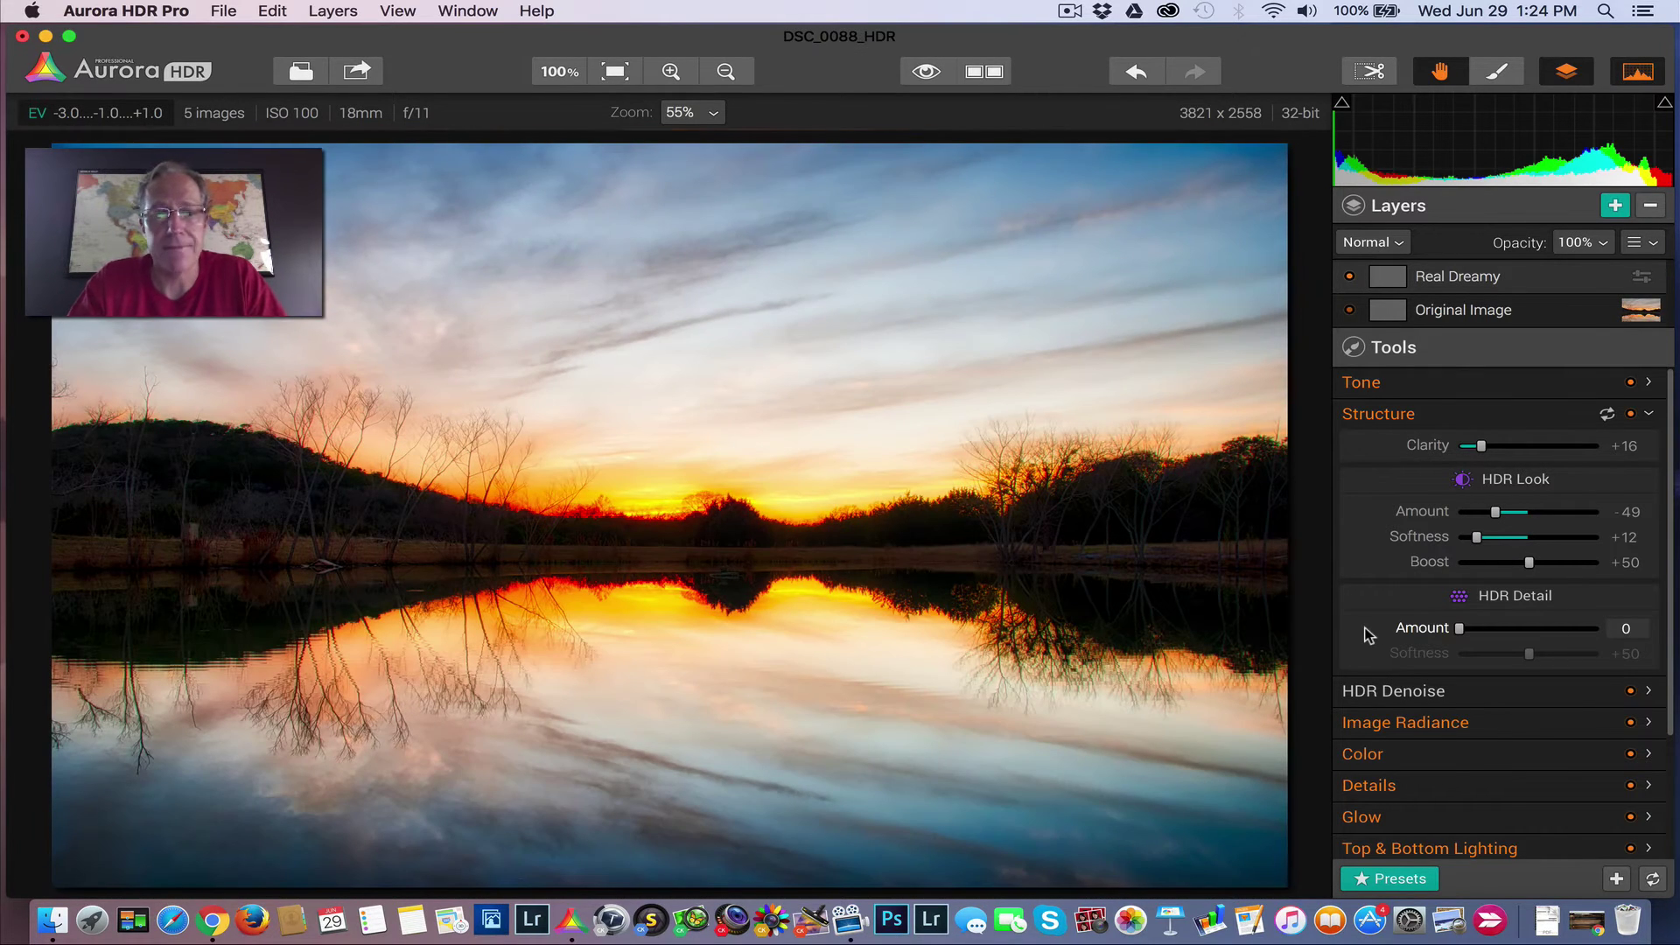
pyautogui.click(1350, 277)
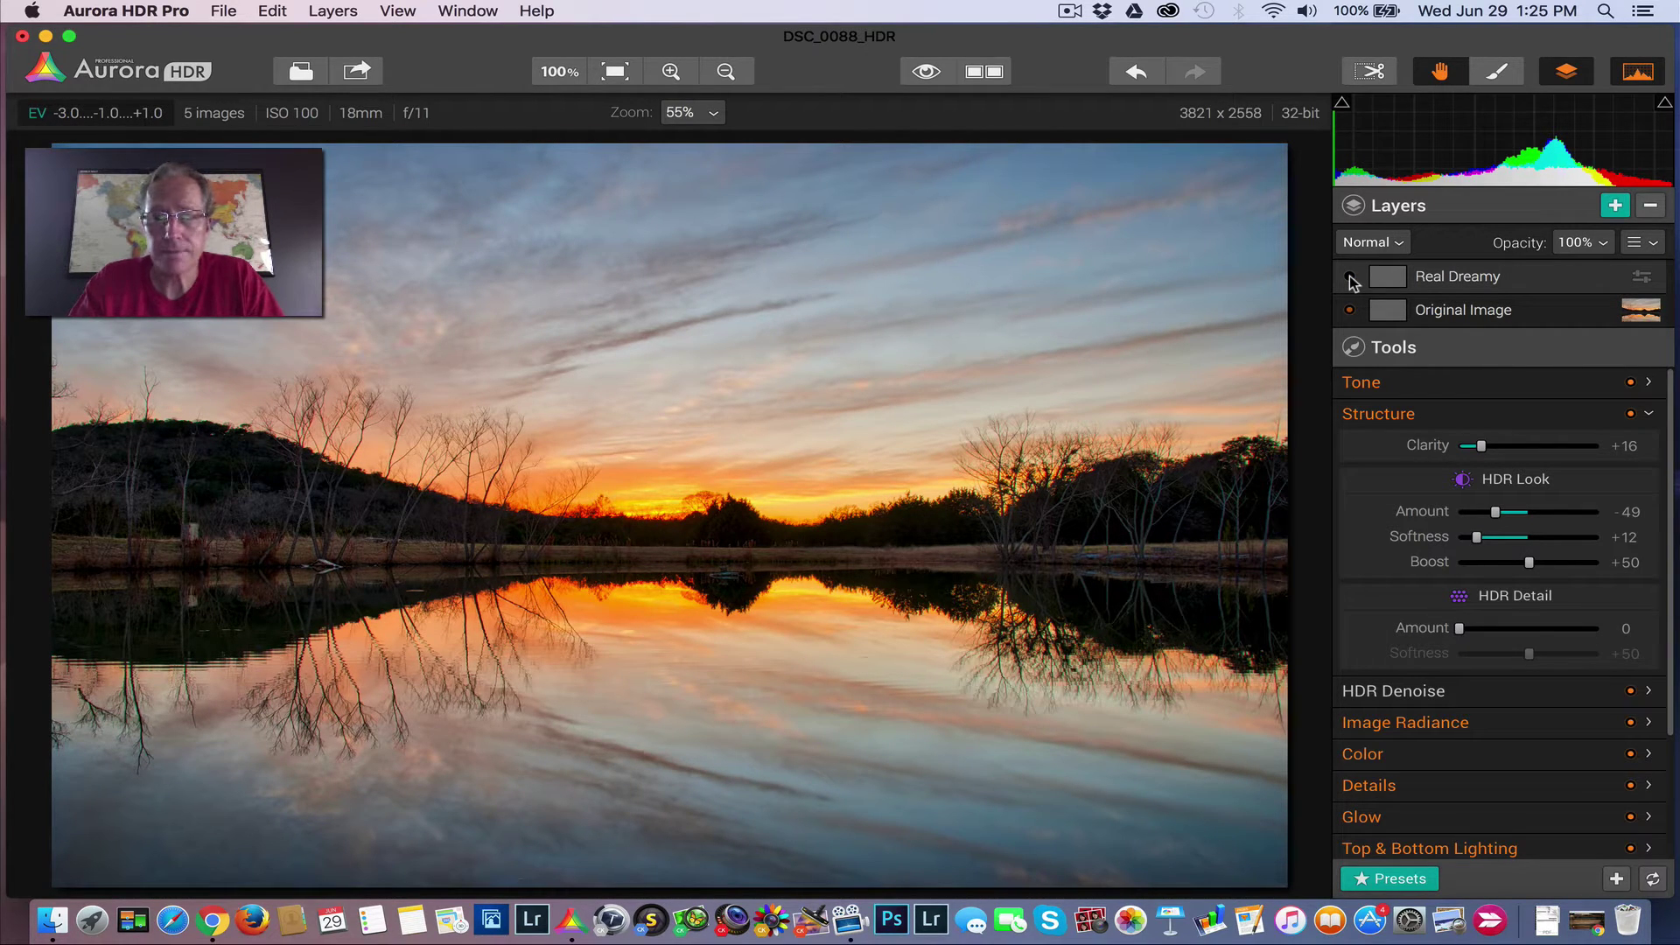
pyautogui.click(1350, 278)
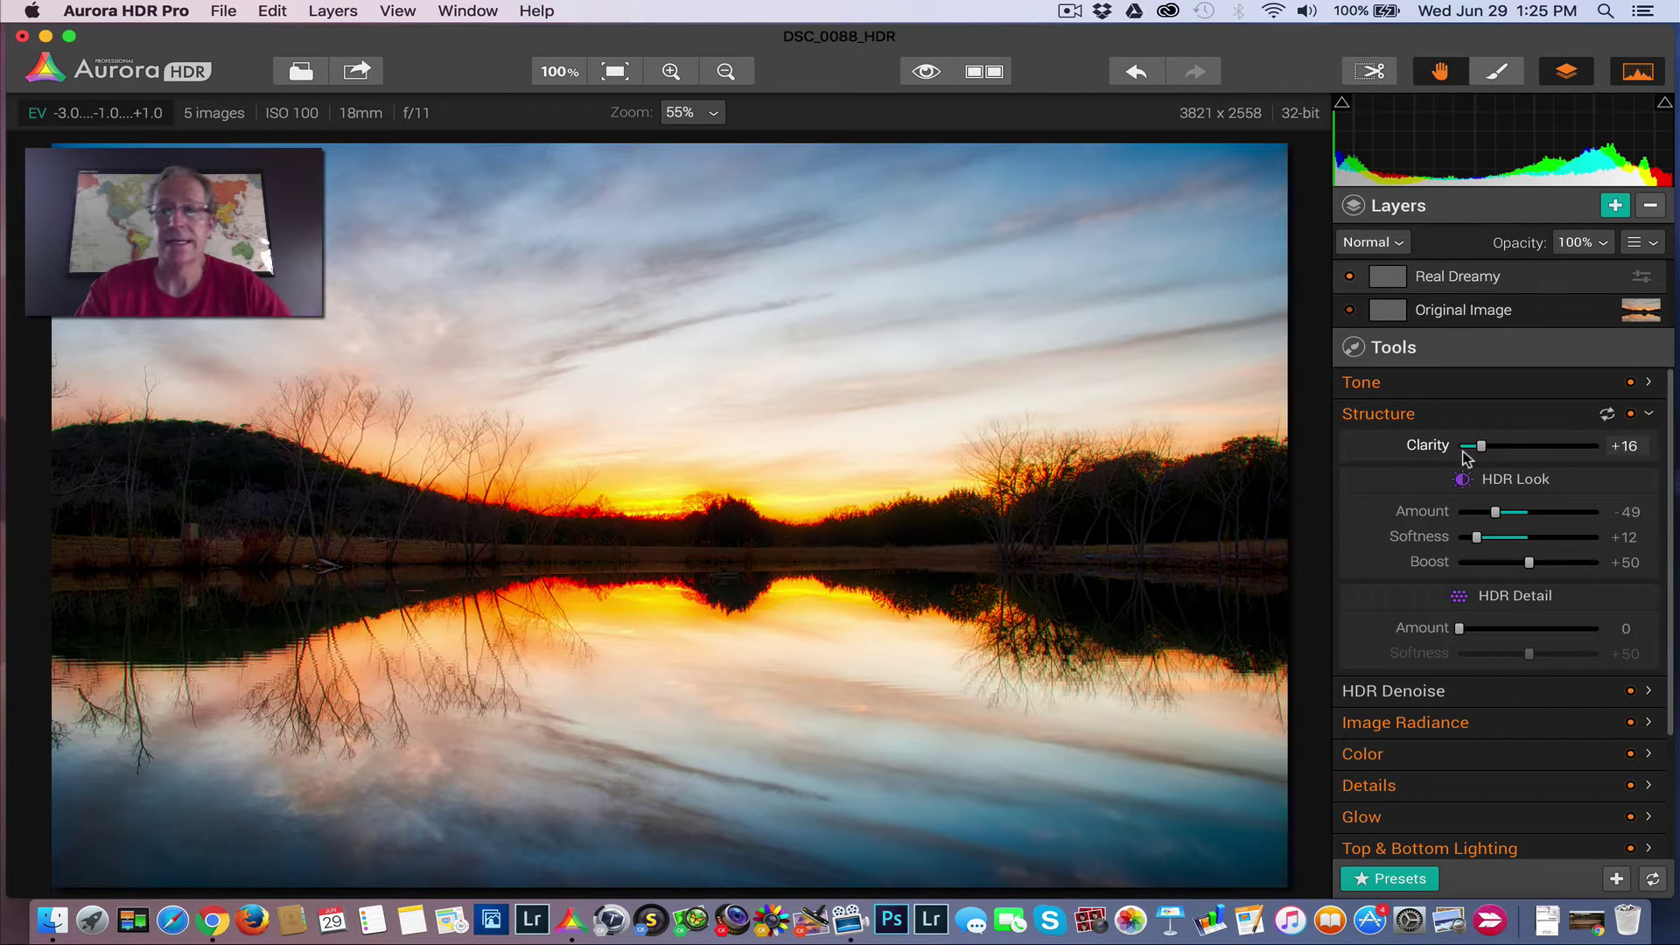
pyautogui.click(1528, 418)
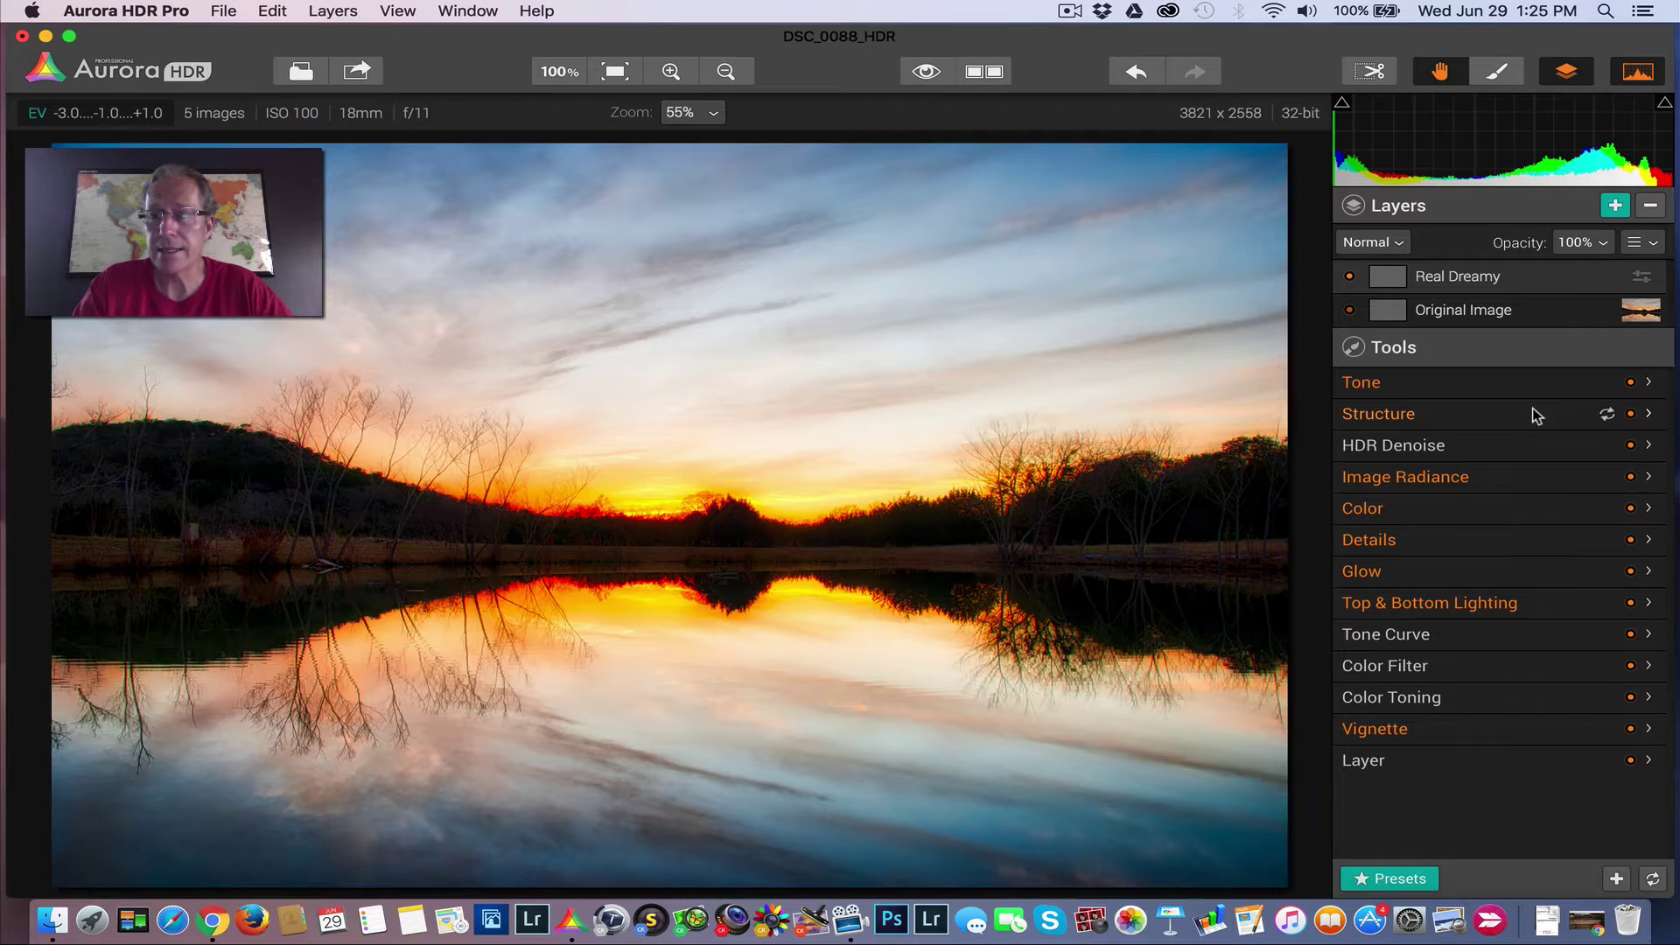
# - Create a luminosity mask on Real Dreamy and compare with the layer hidden and shown
pyautogui.click(1641, 248)
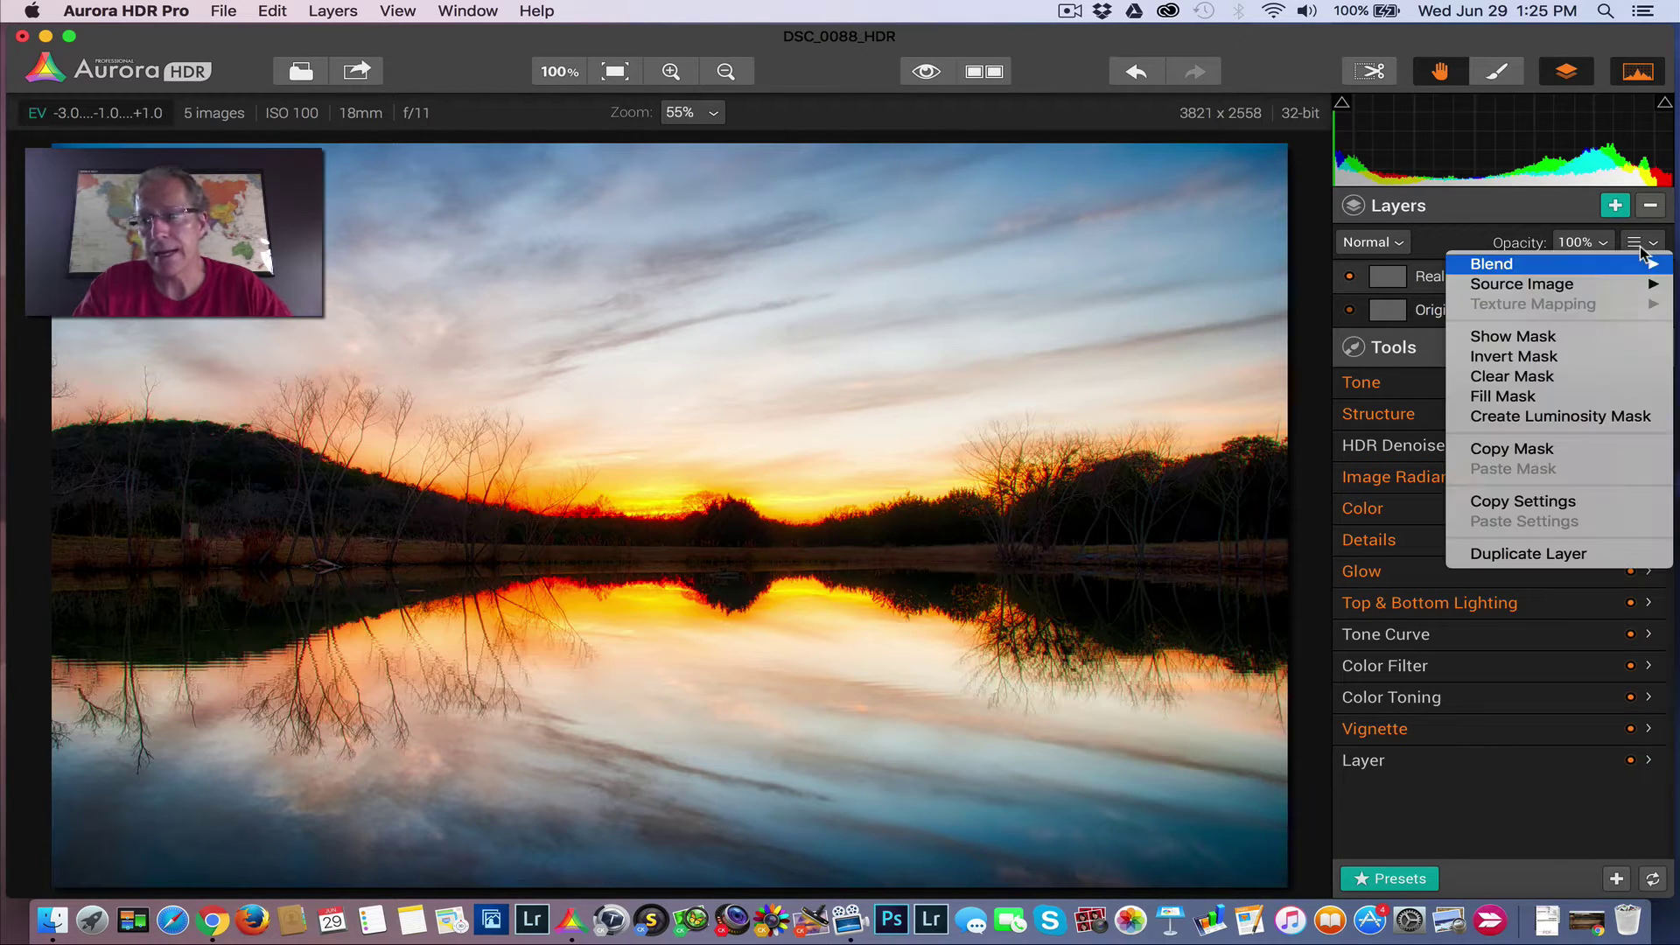
pyautogui.click(1537, 419)
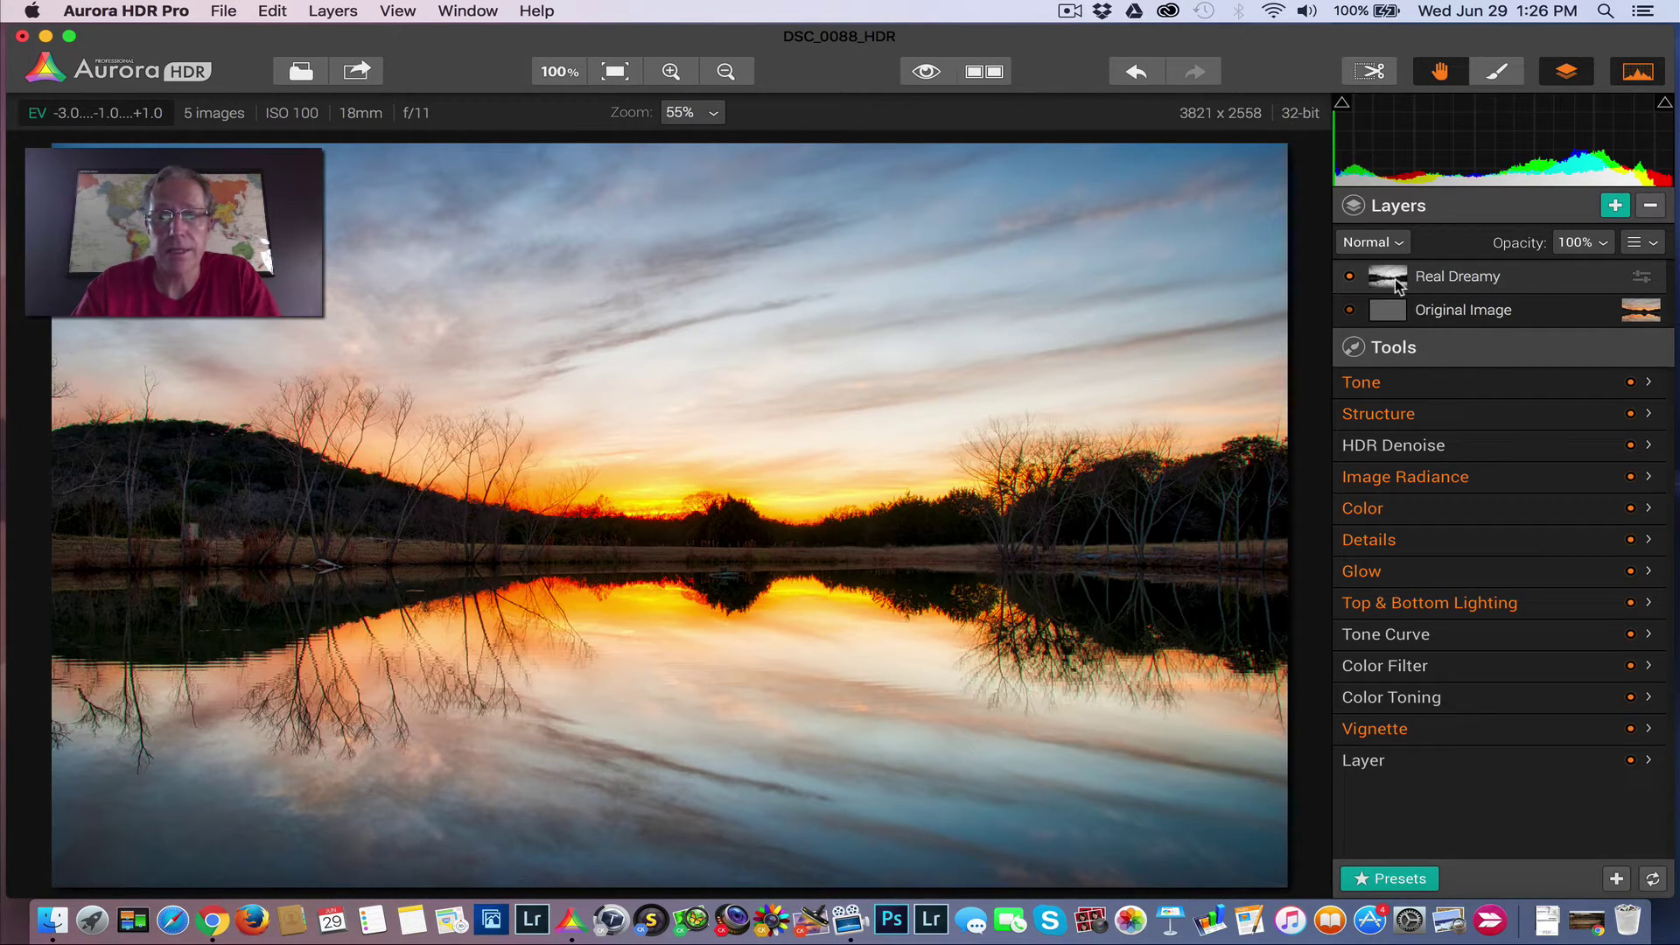
pyautogui.click(1351, 277)
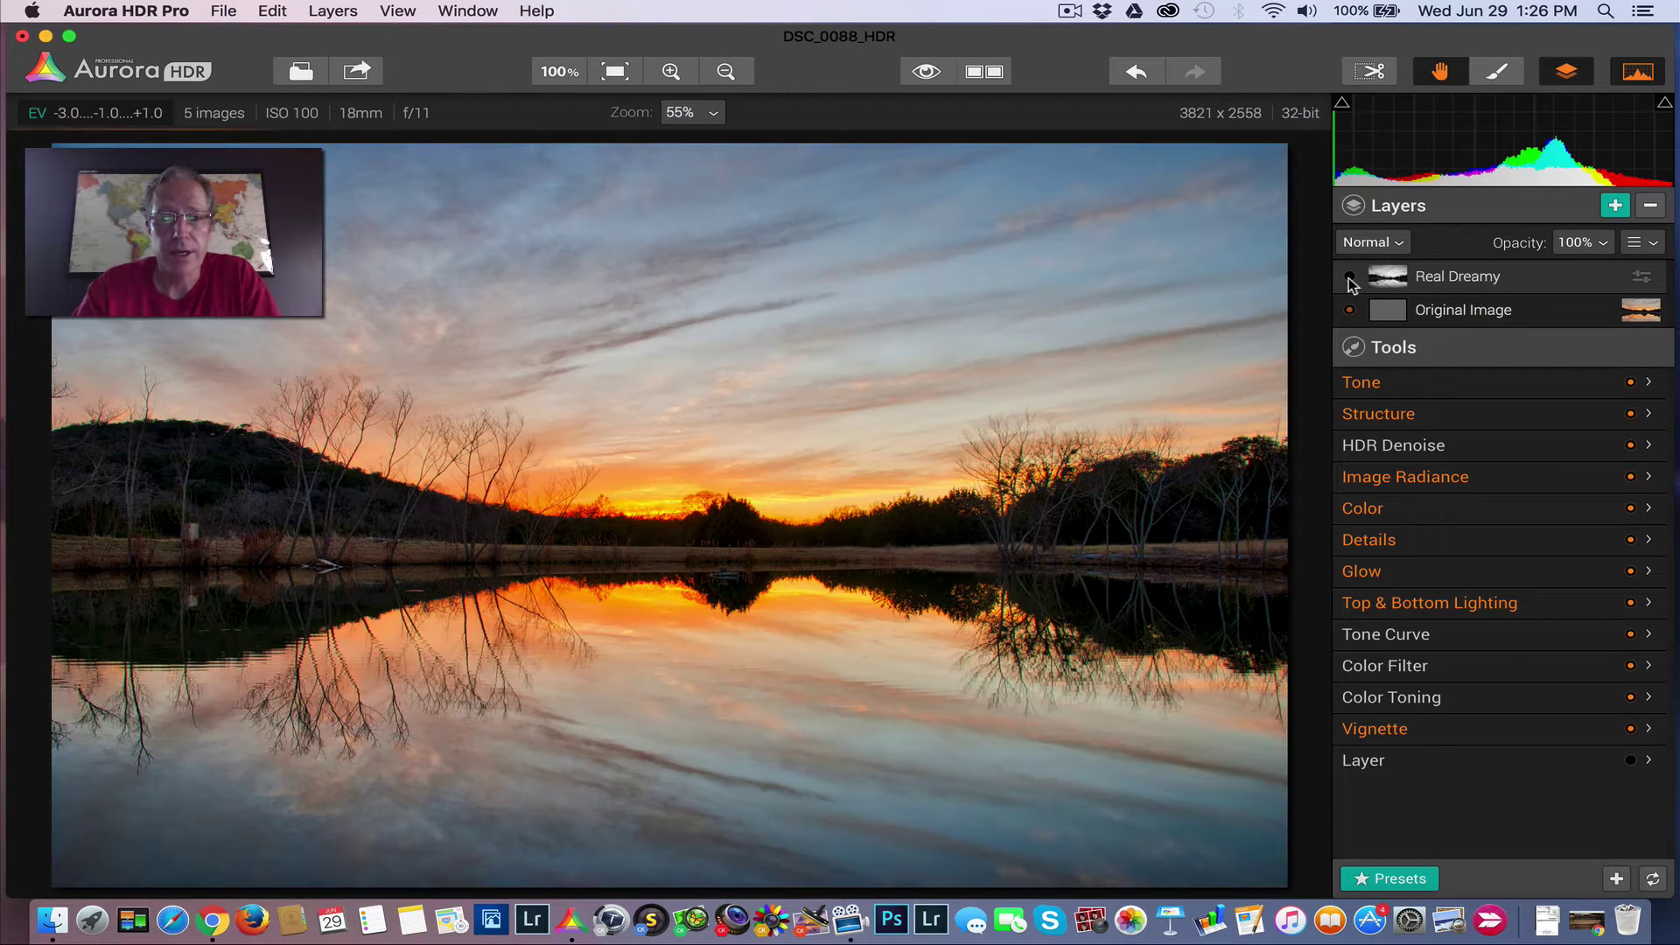
pyautogui.click(1351, 277)
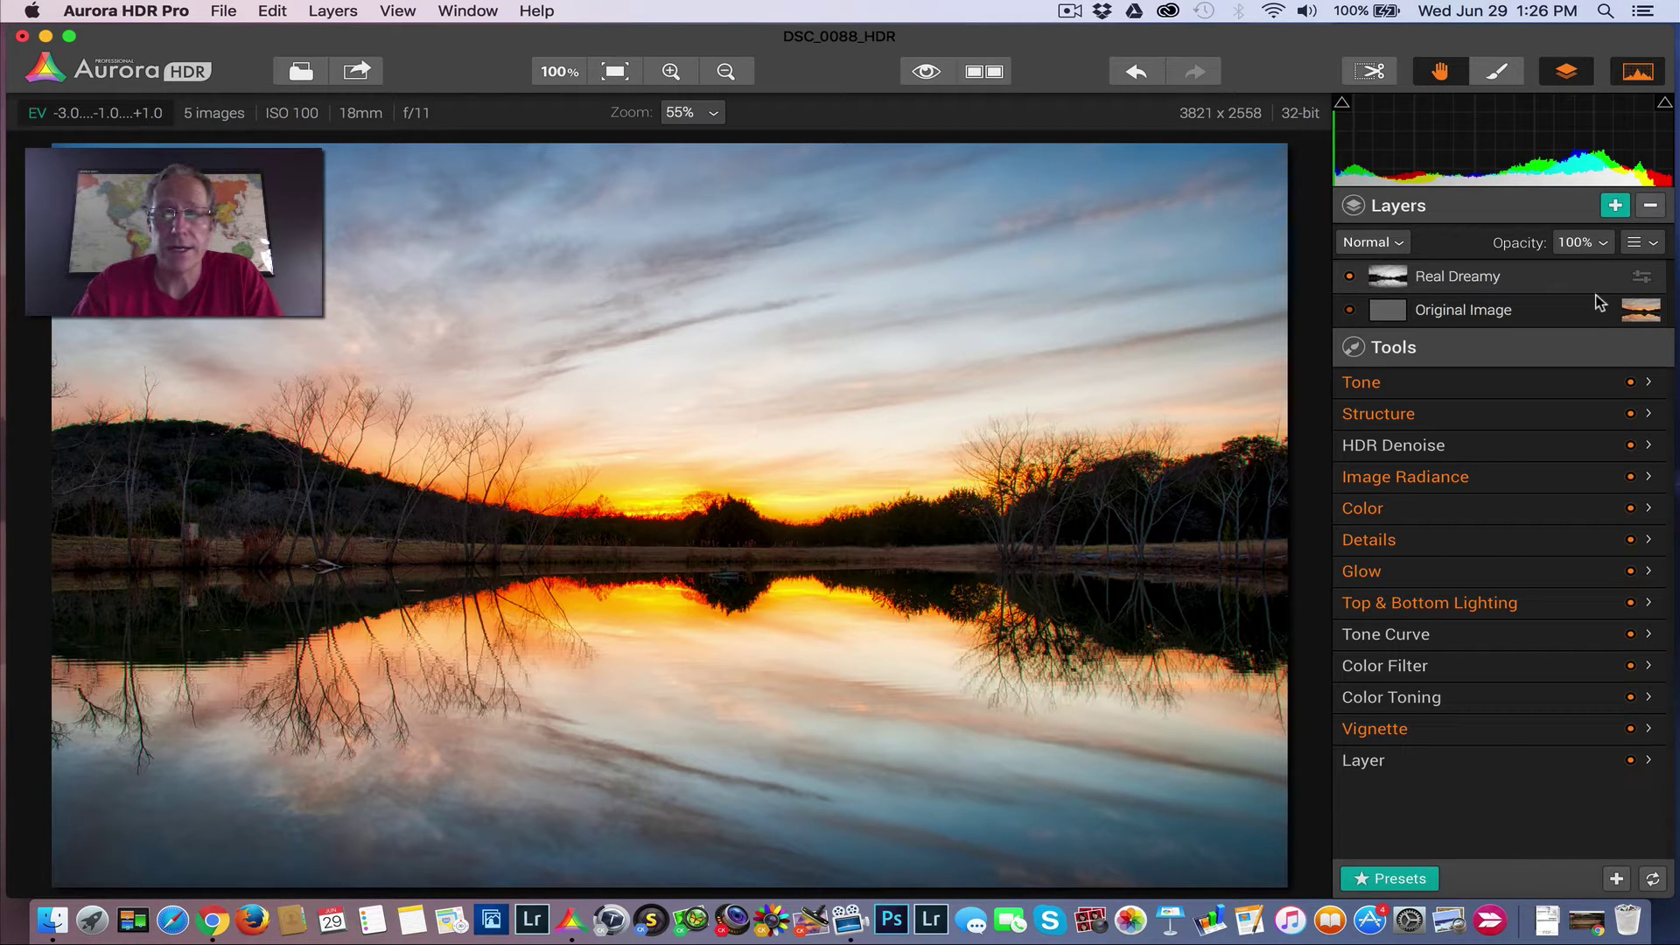
# - Invert the Real Dreamy layer's mask and compare by hiding and re-showing the layer
pyautogui.click(1641, 247)
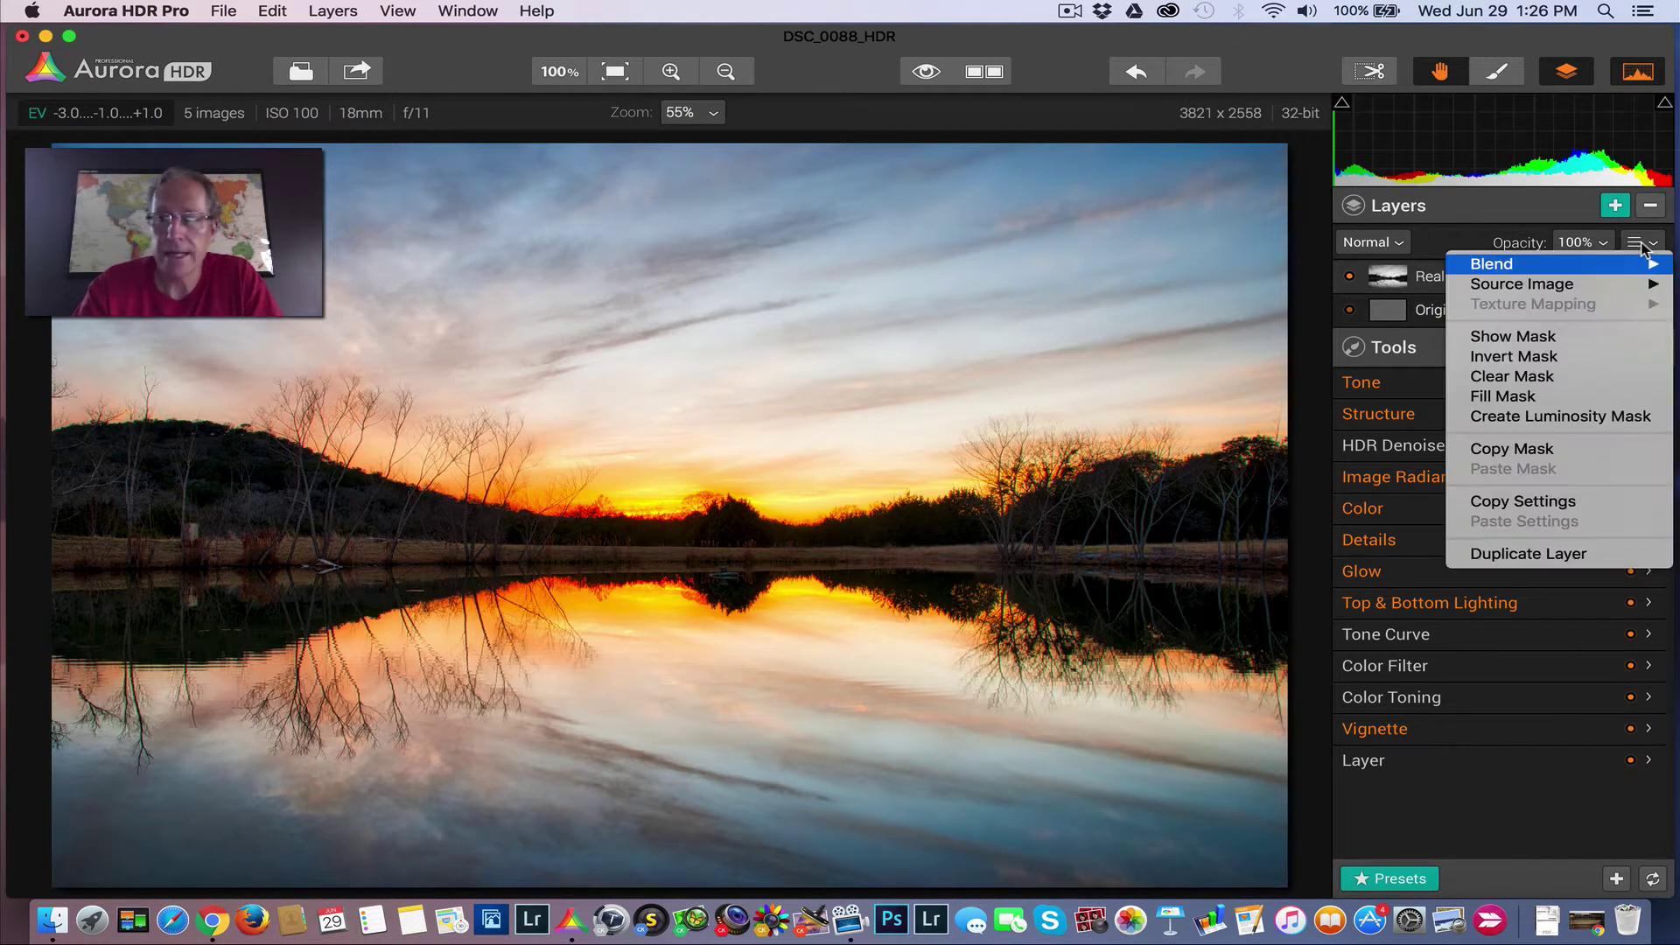
pyautogui.click(1551, 357)
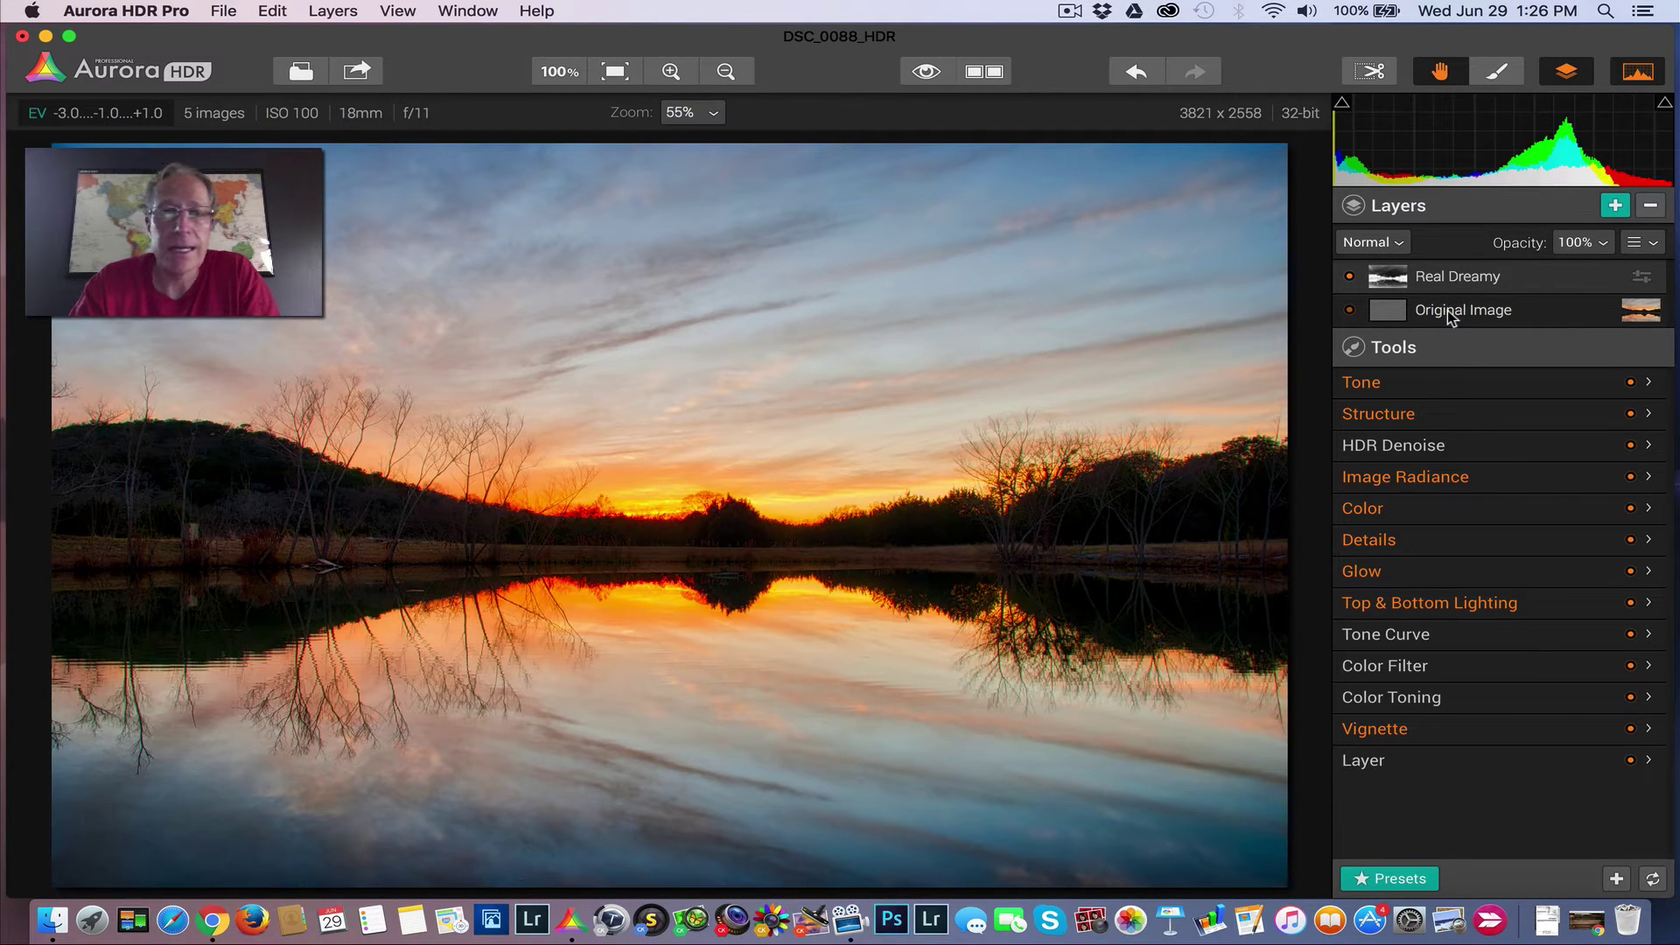
pyautogui.click(1350, 279)
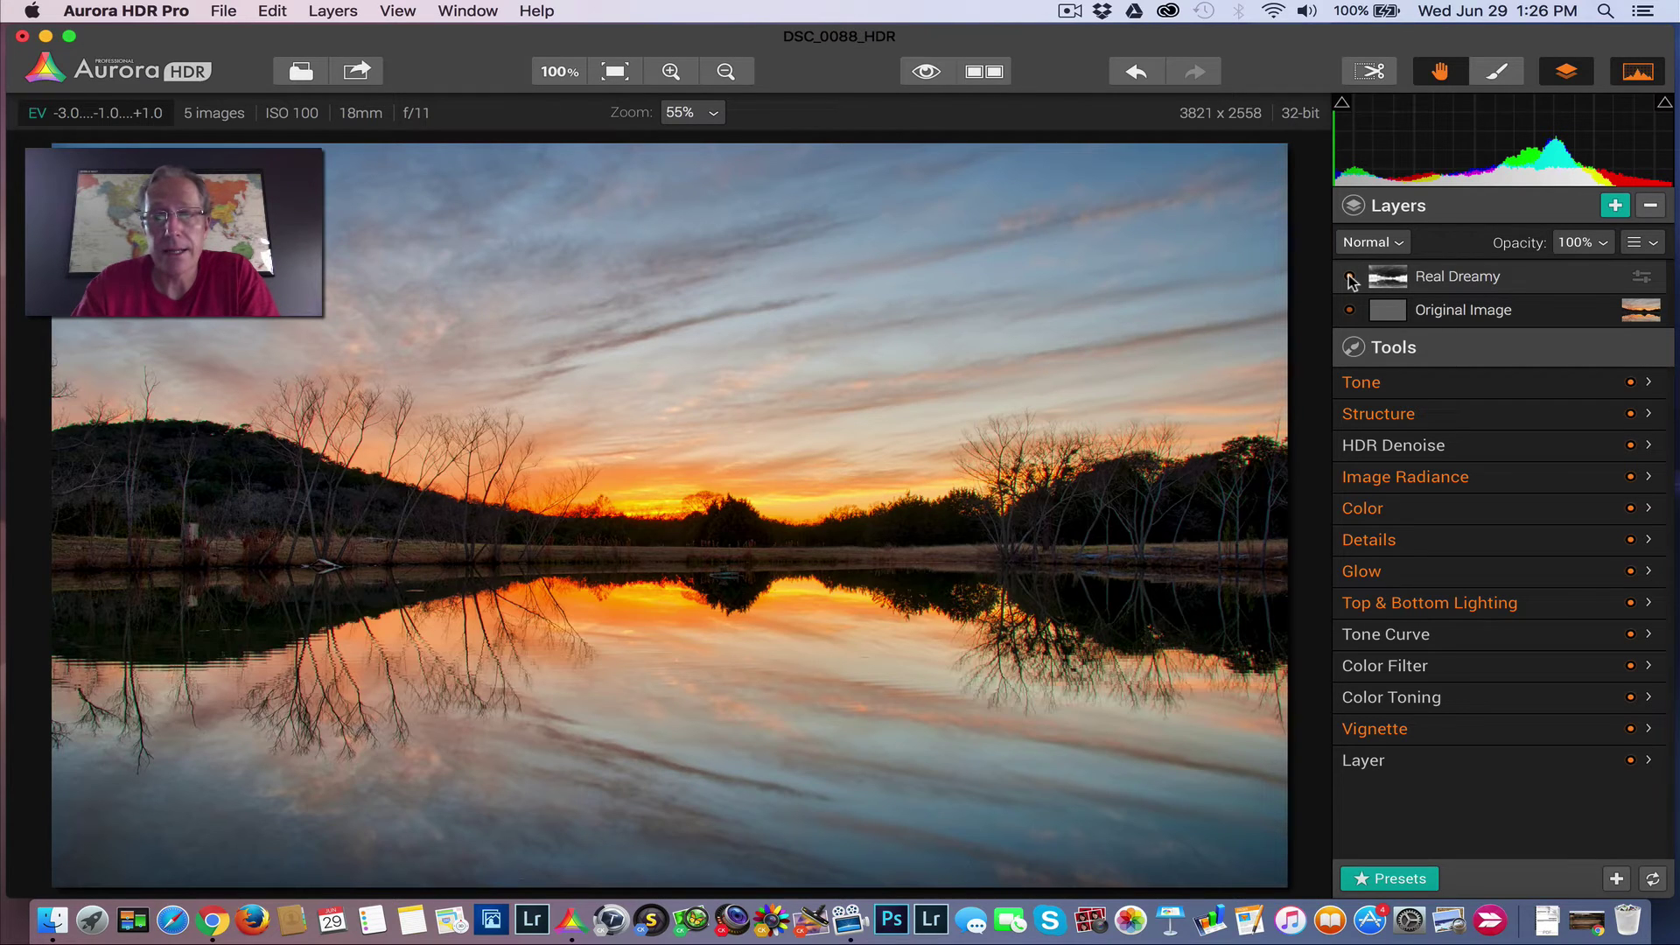
pyautogui.click(1350, 279)
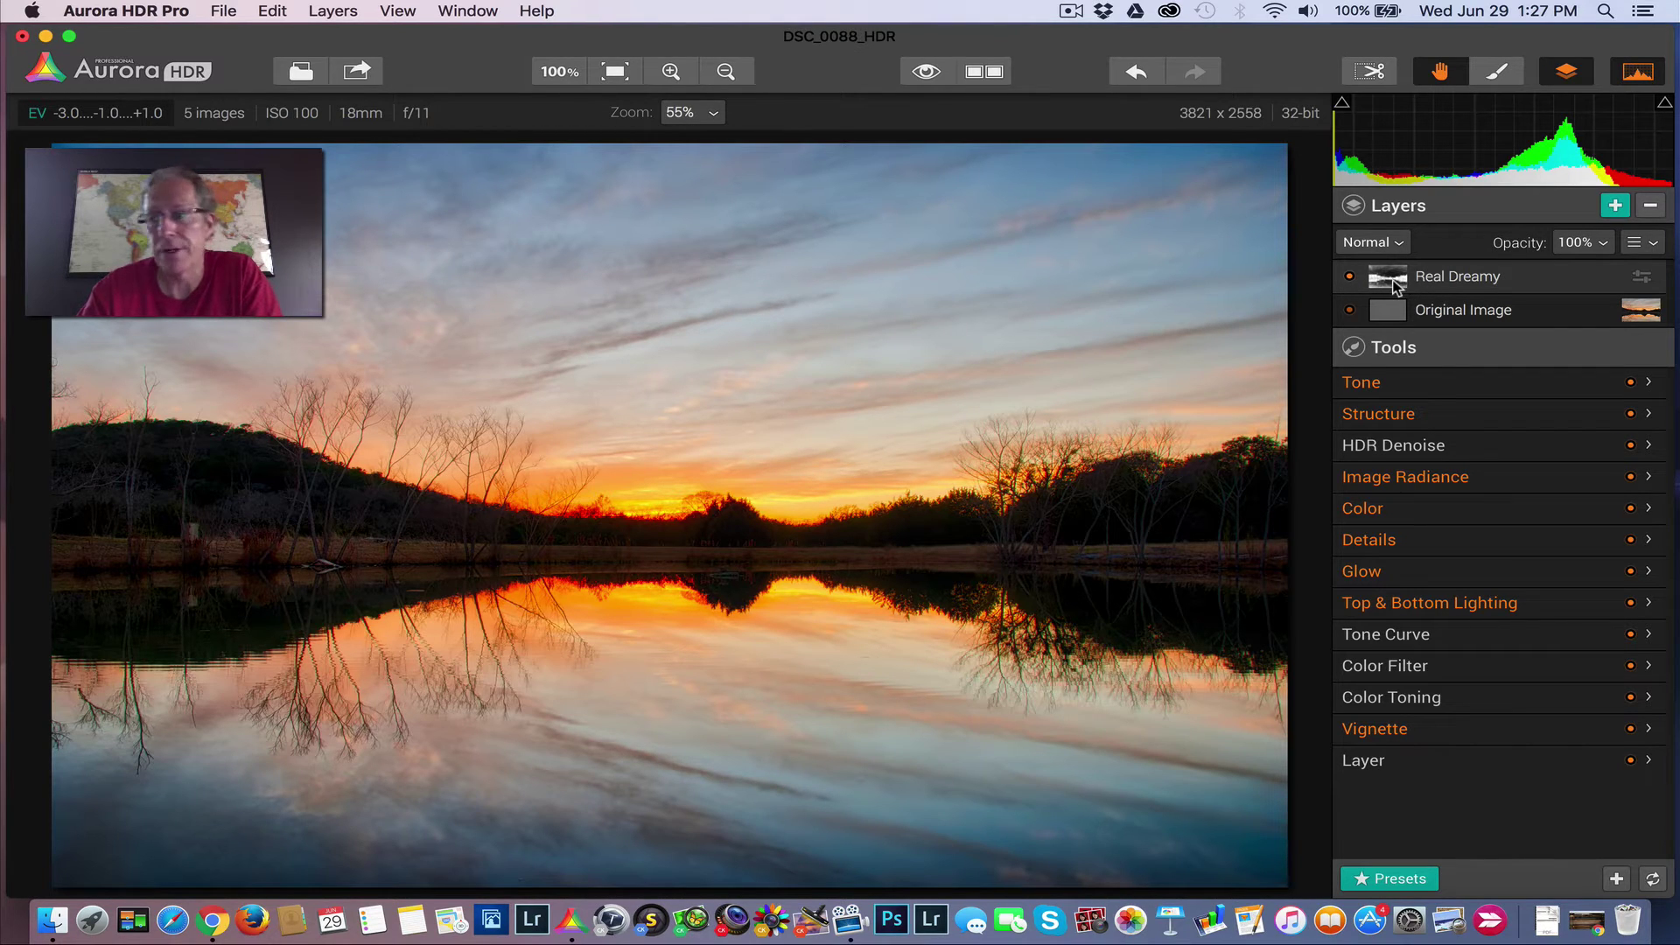
pyautogui.click(1643, 245)
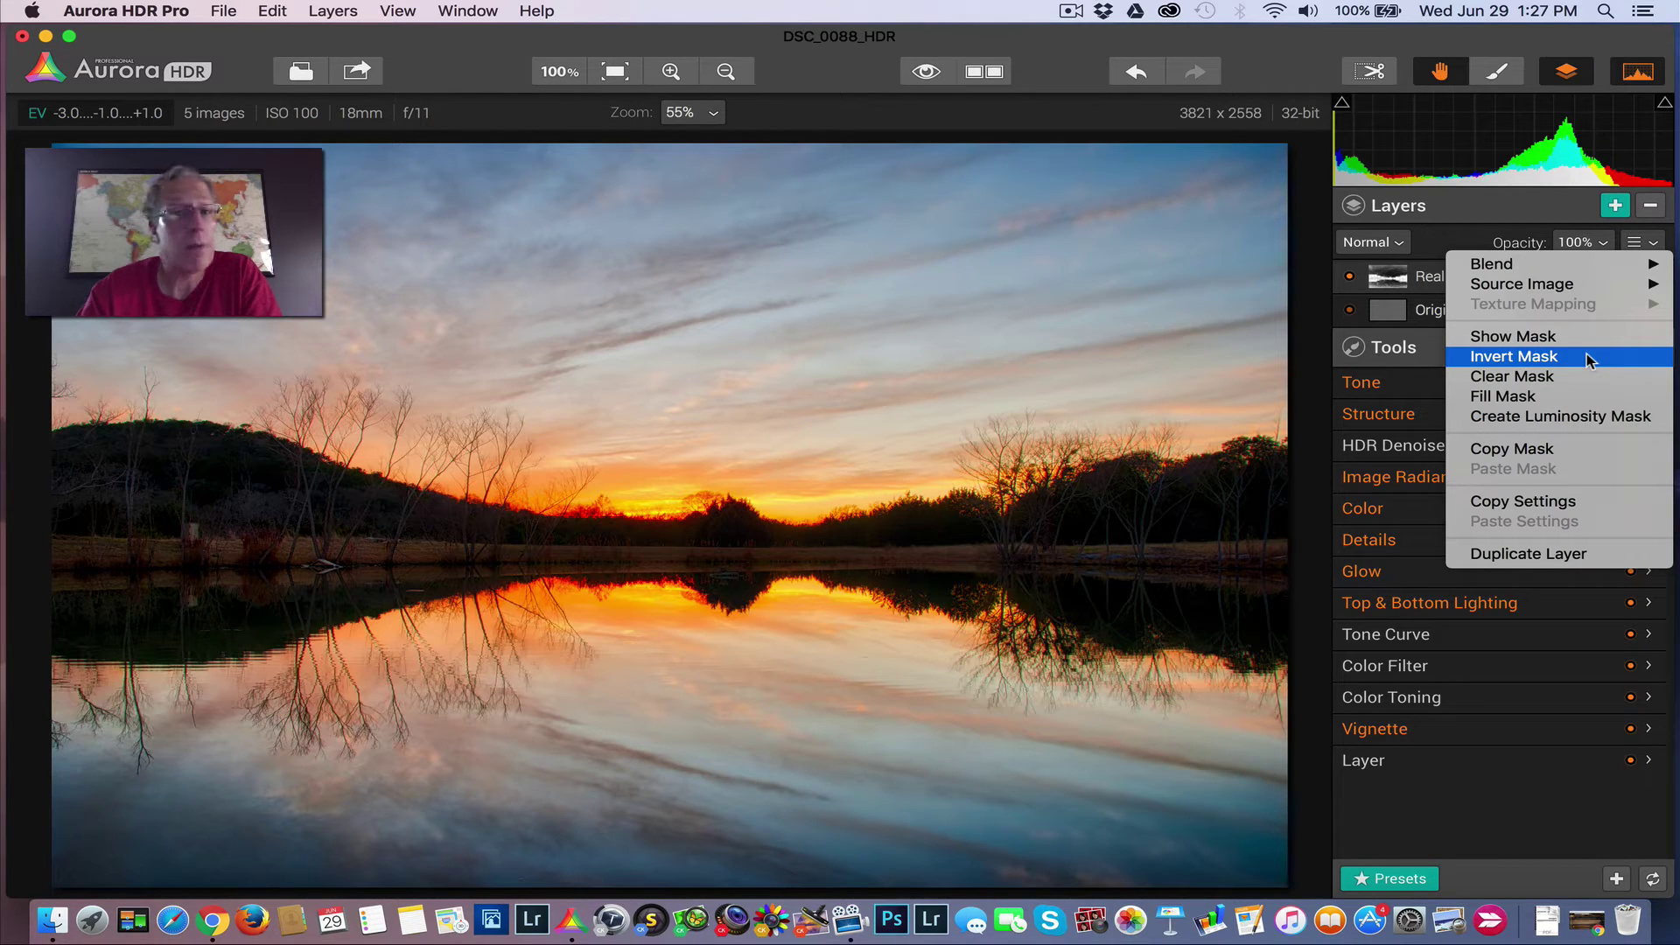
pyautogui.click(1645, 248)
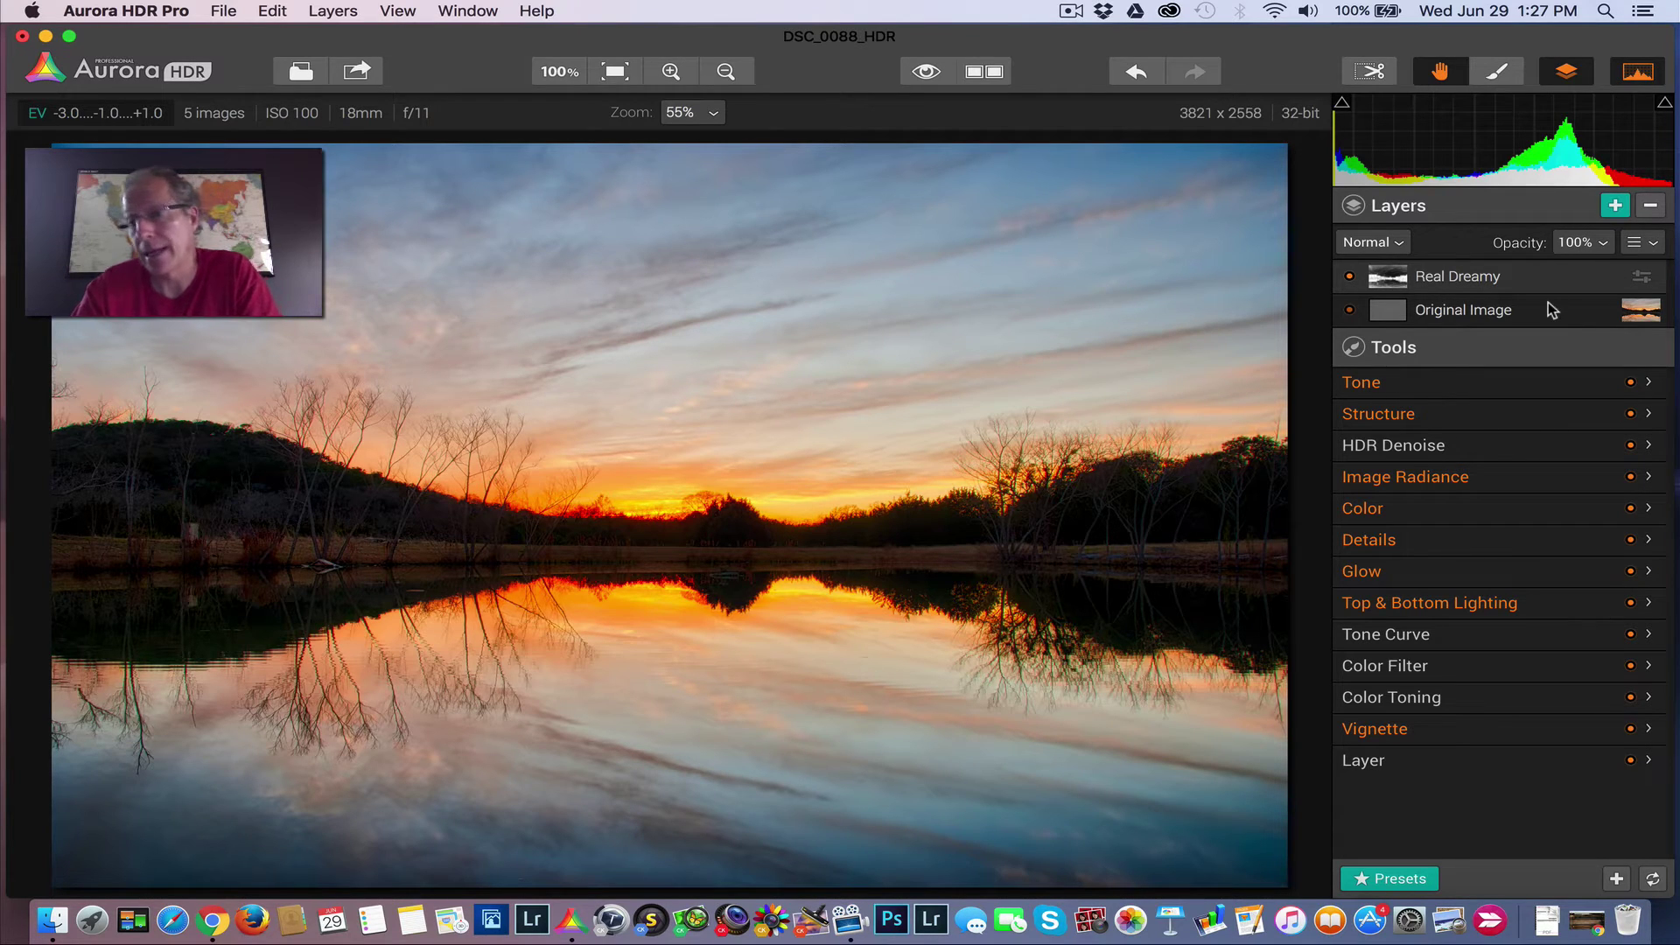
# - Add a new layer named Colors above Real Dreamy
pyautogui.click(1615, 205)
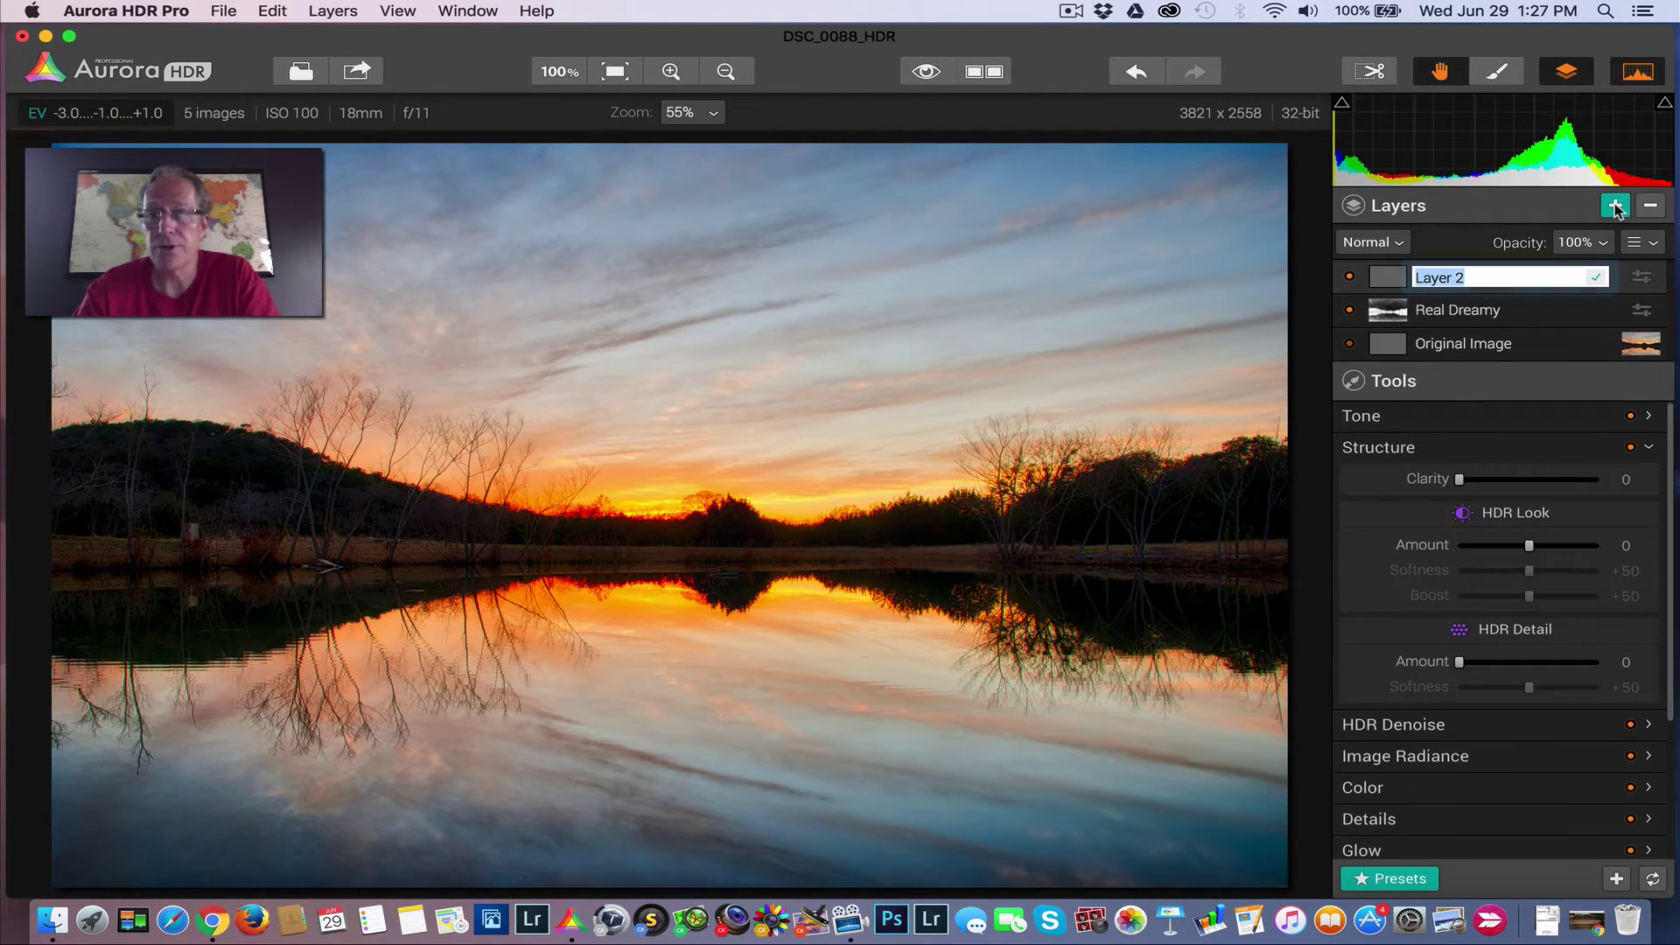
pyautogui.write('Colors')
pyautogui.press('Return')
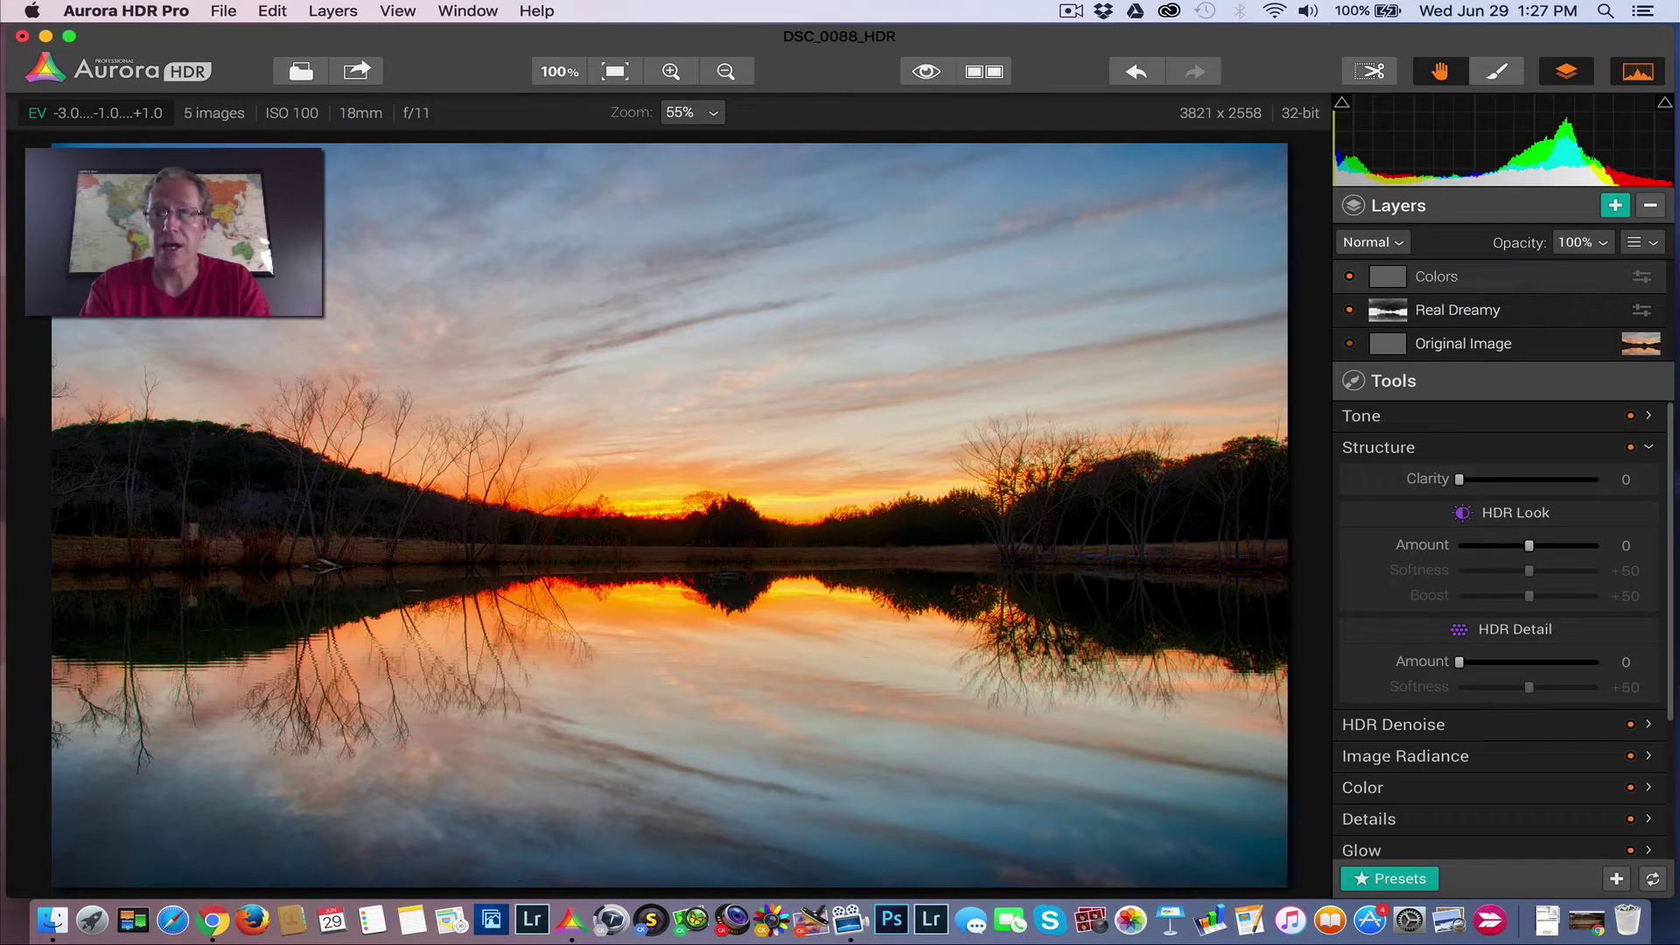
# - Collapse Structure and expand the Color Toning settings for the Colors layer
pyautogui.click(1470, 448)
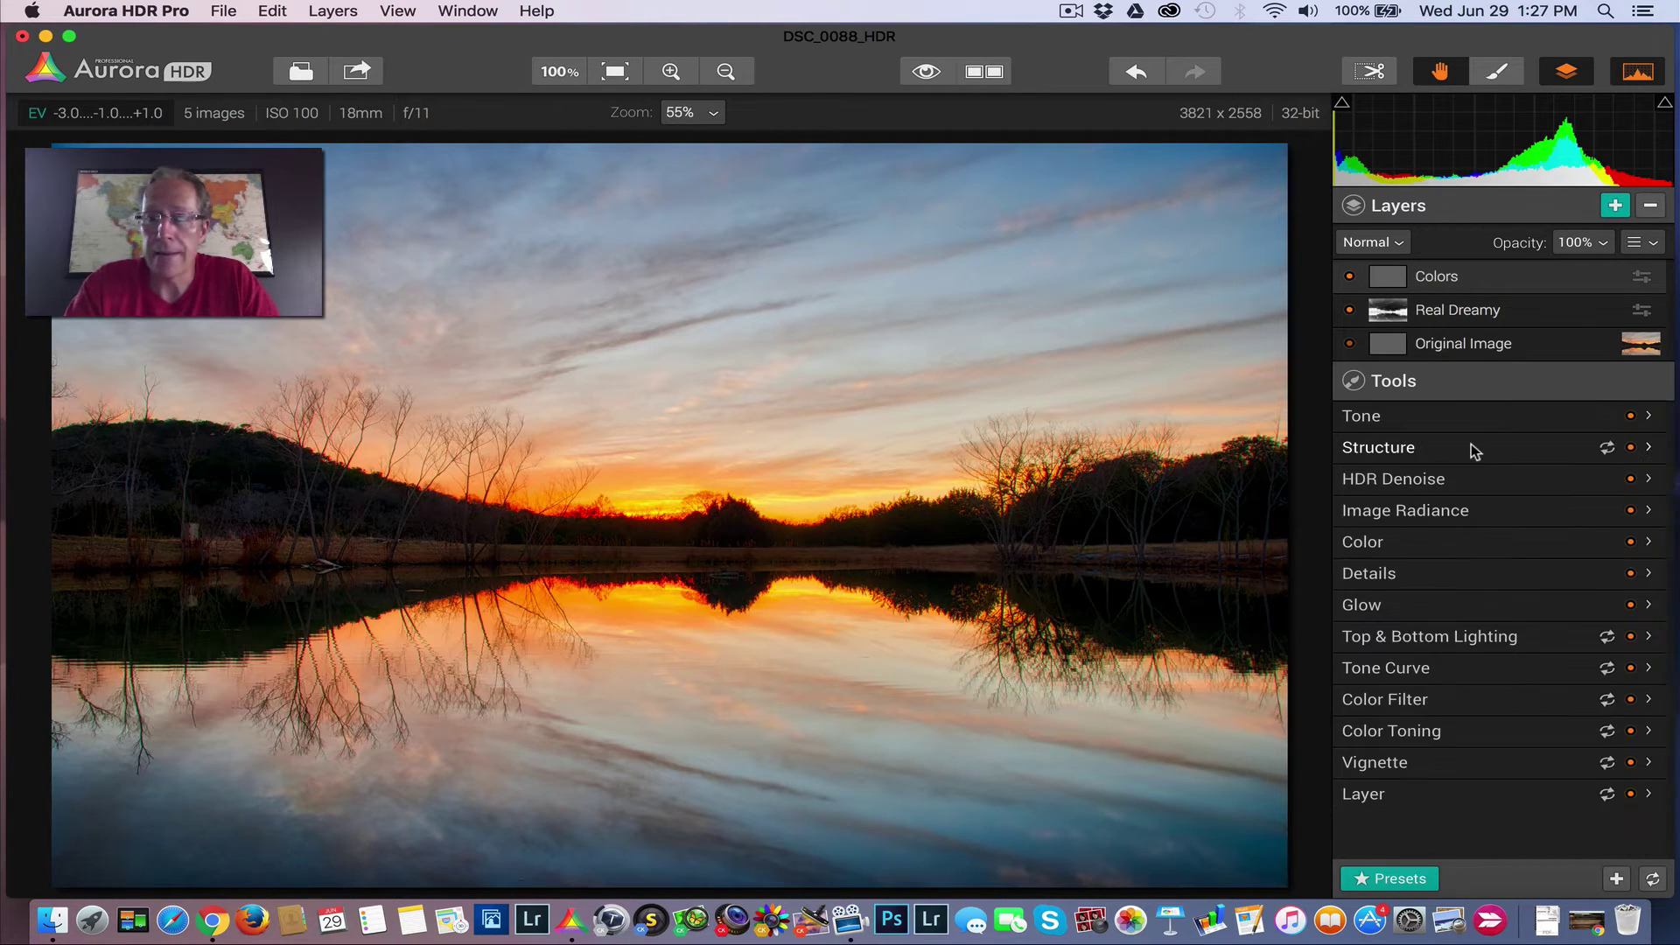
pyautogui.click(1420, 738)
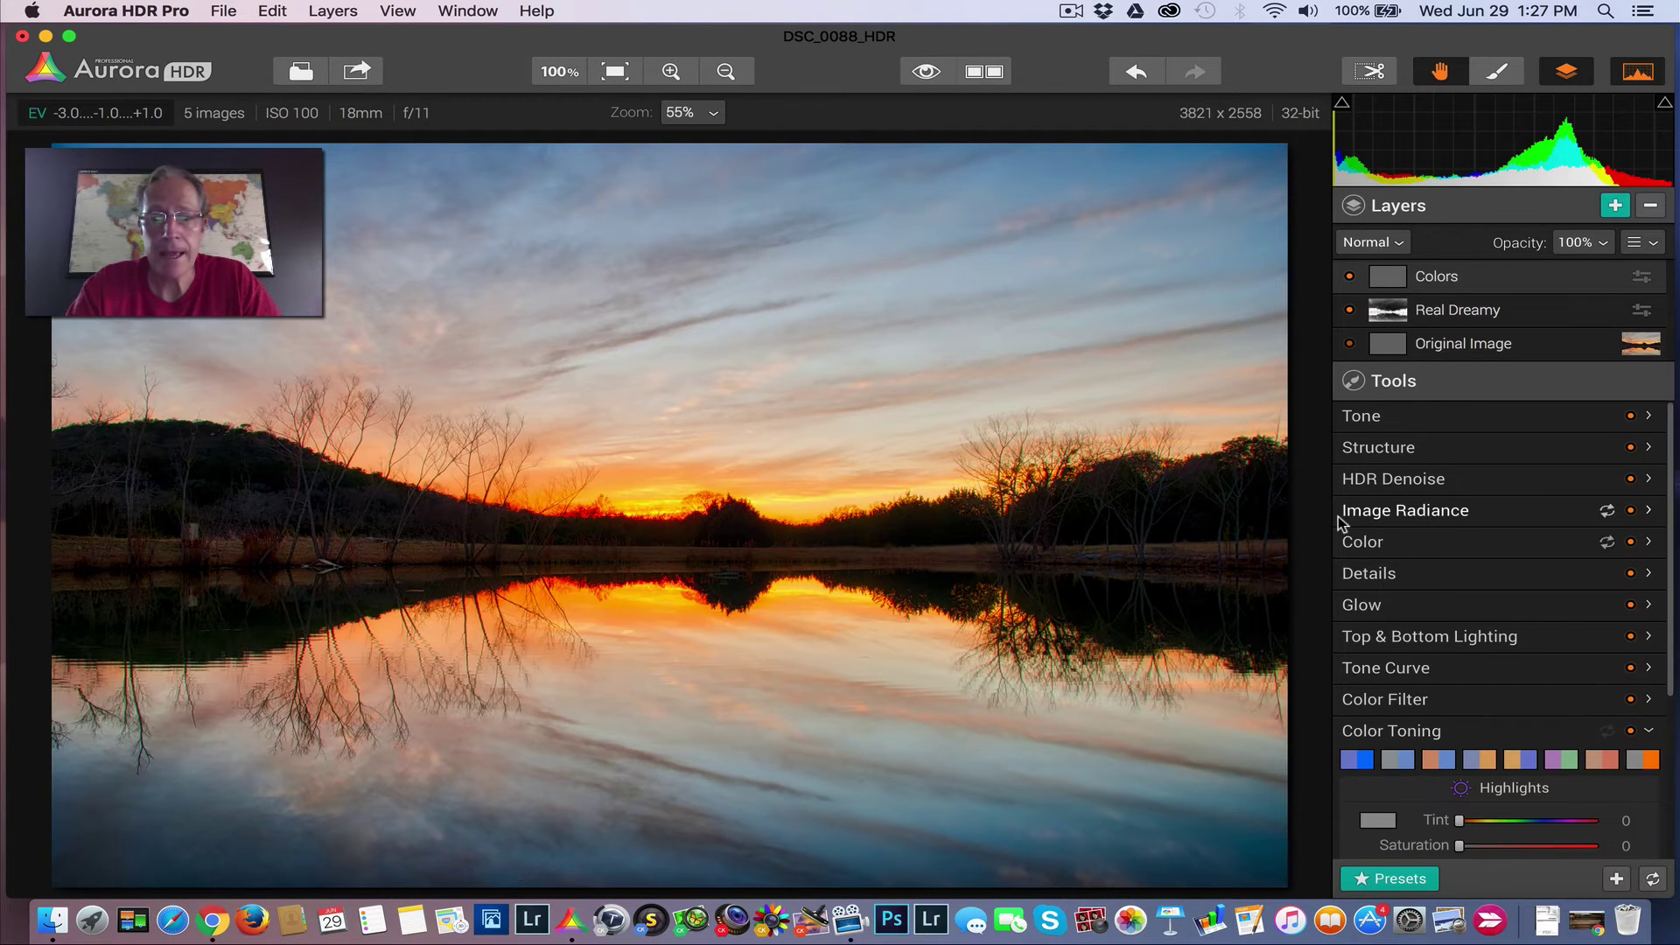
pyautogui.scroll(-1, 1467, 632)
pyautogui.scroll(-3, 1467, 632)
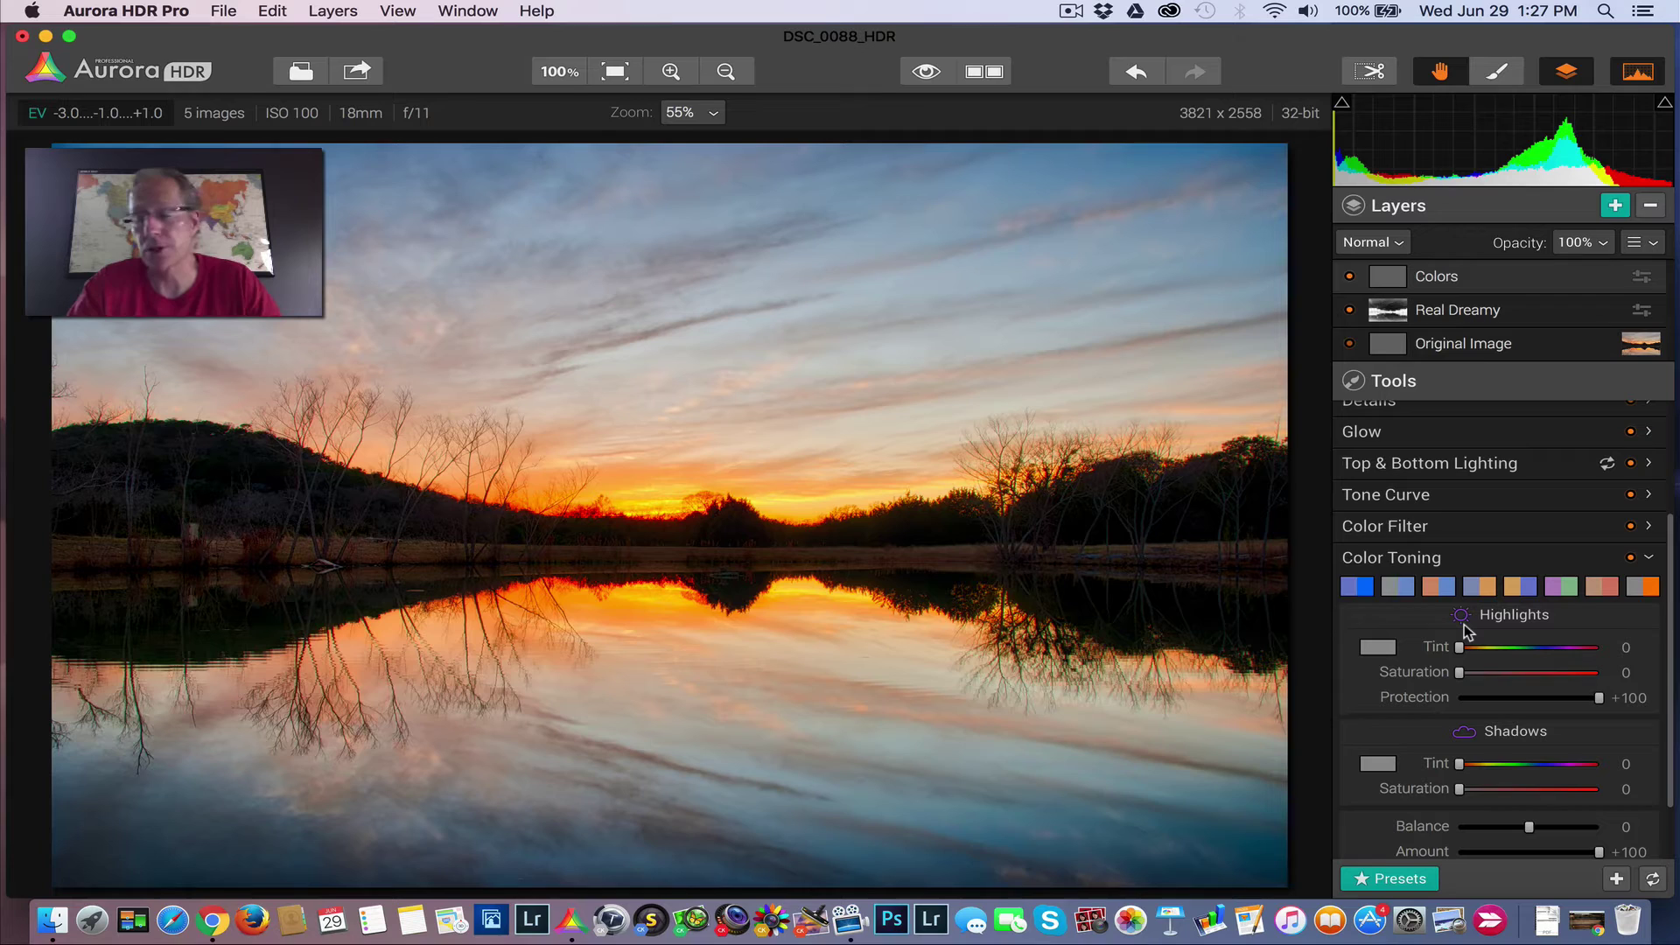
pyautogui.scroll(-2, 1468, 630)
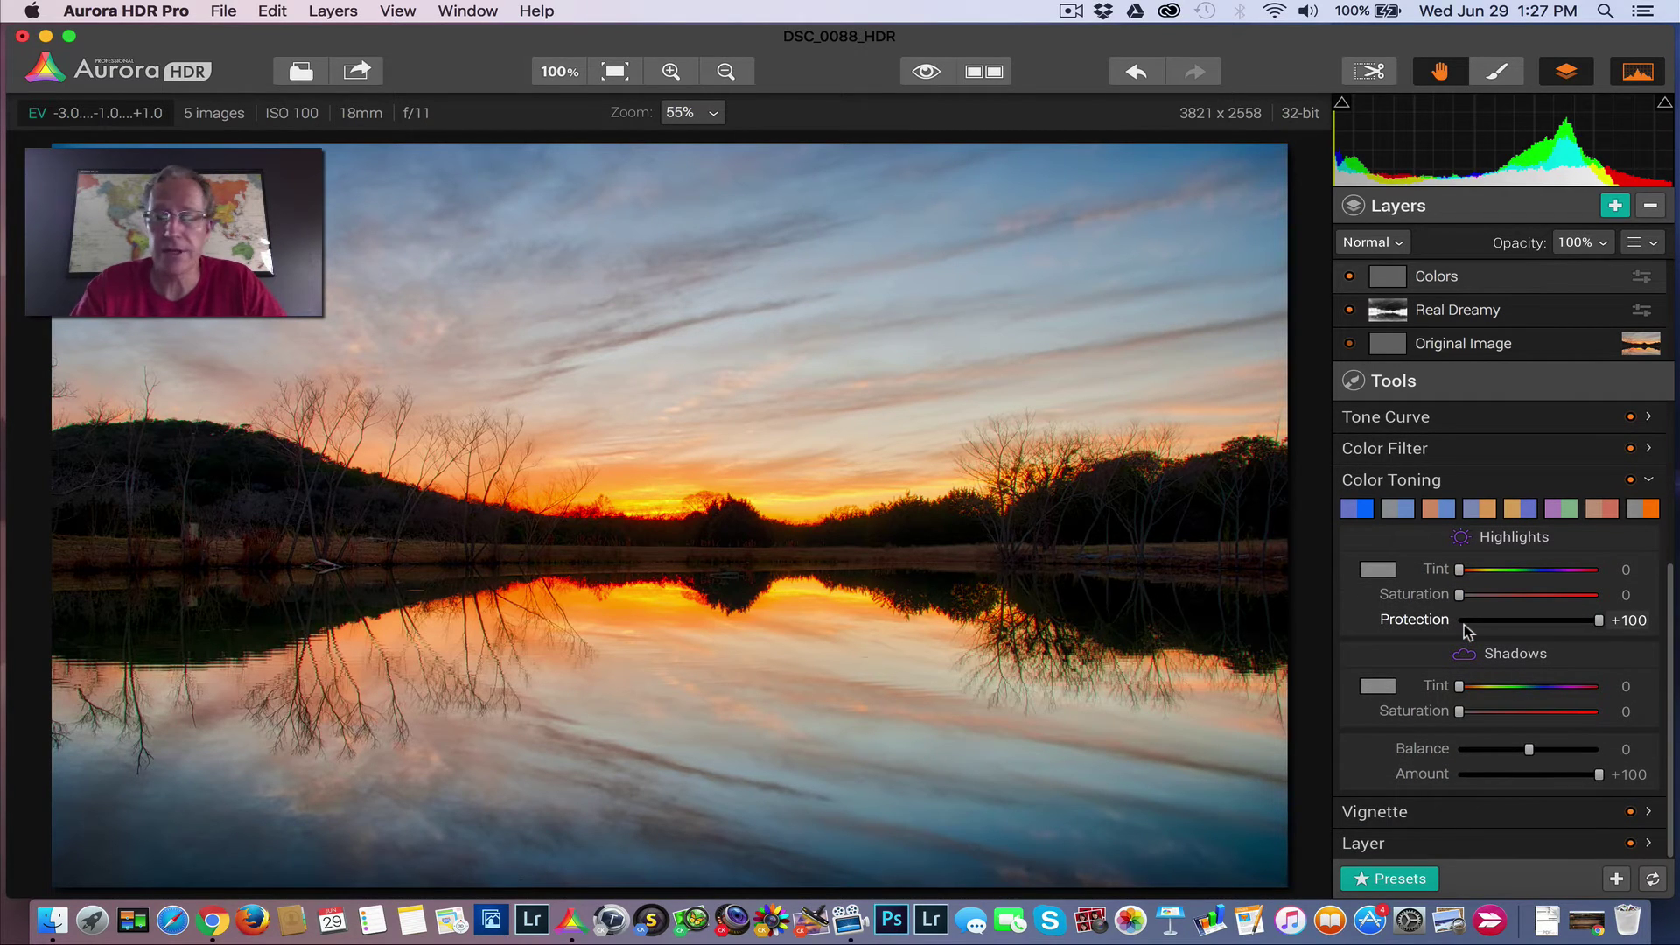
pyautogui.moveTo(1465, 618)
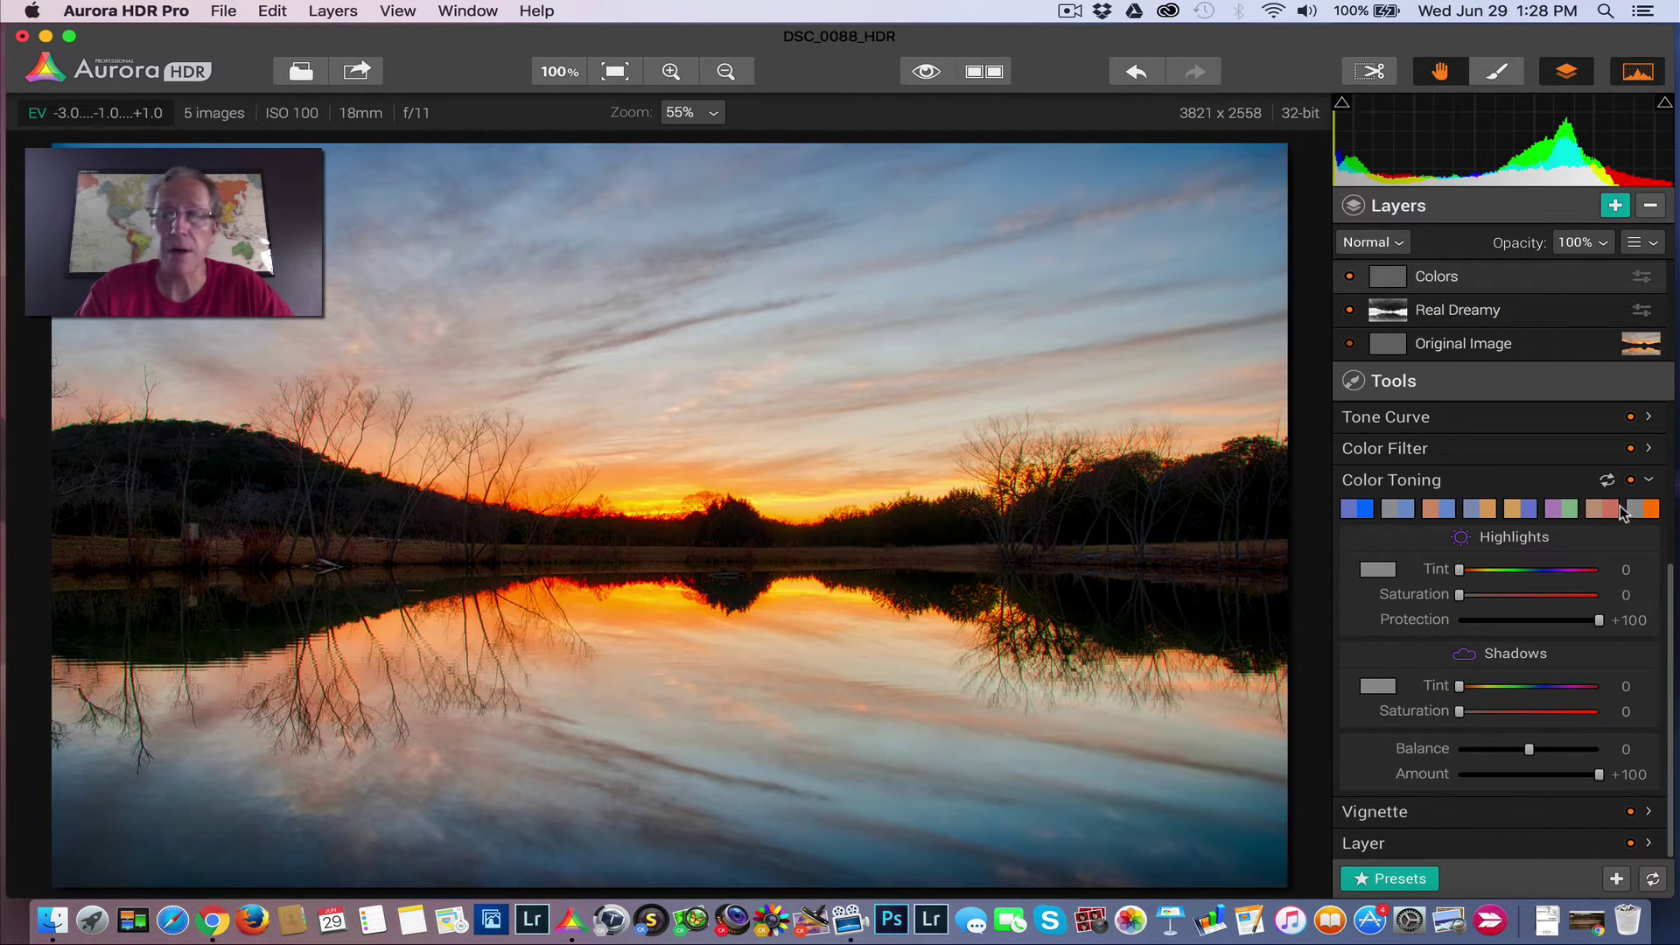
# - Apply the third Color Toning preset for a pink-orange split tone, comparing it off and on
pyautogui.click(1353, 510)
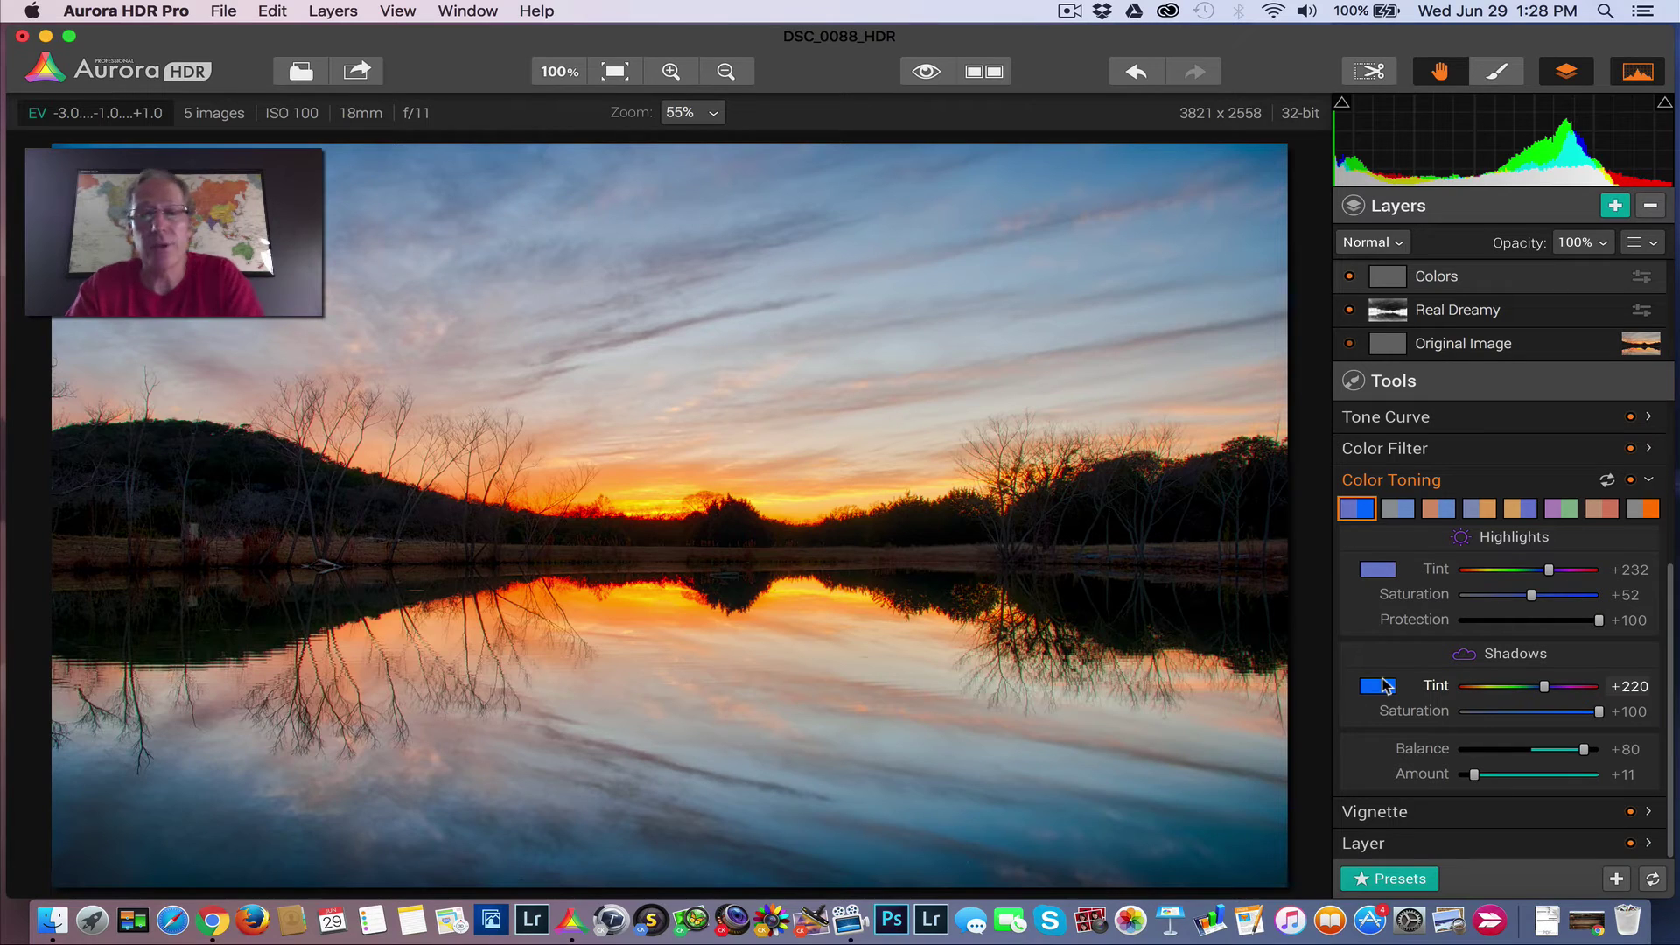
pyautogui.click(1400, 509)
pyautogui.click(1440, 509)
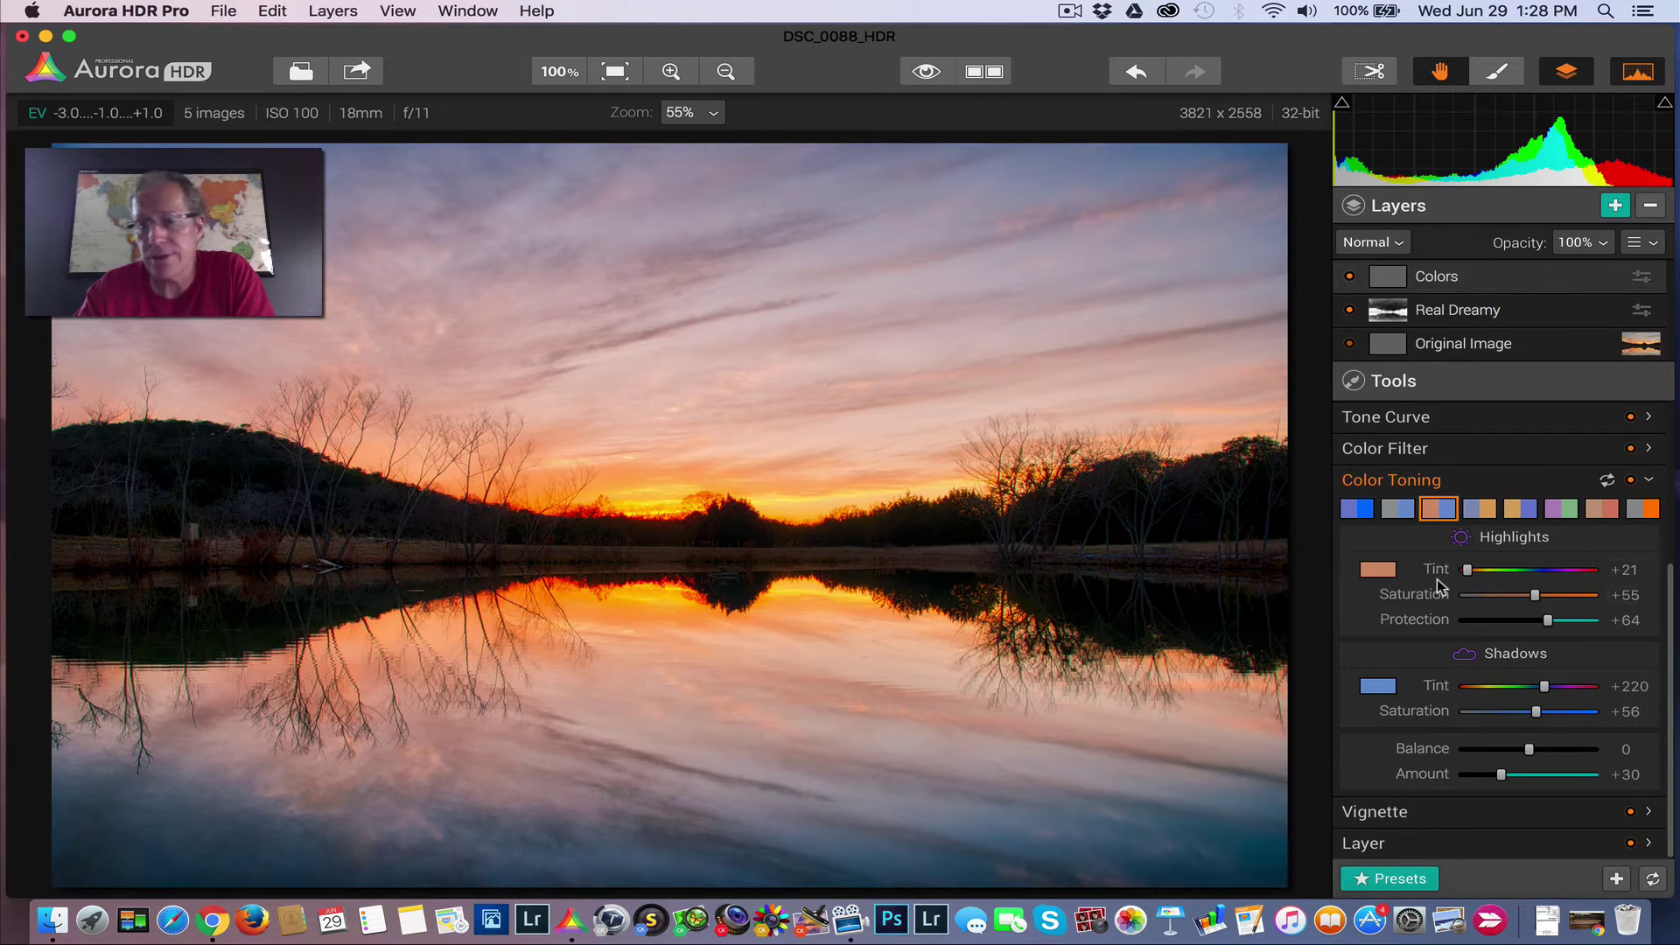
pyautogui.click(1378, 570)
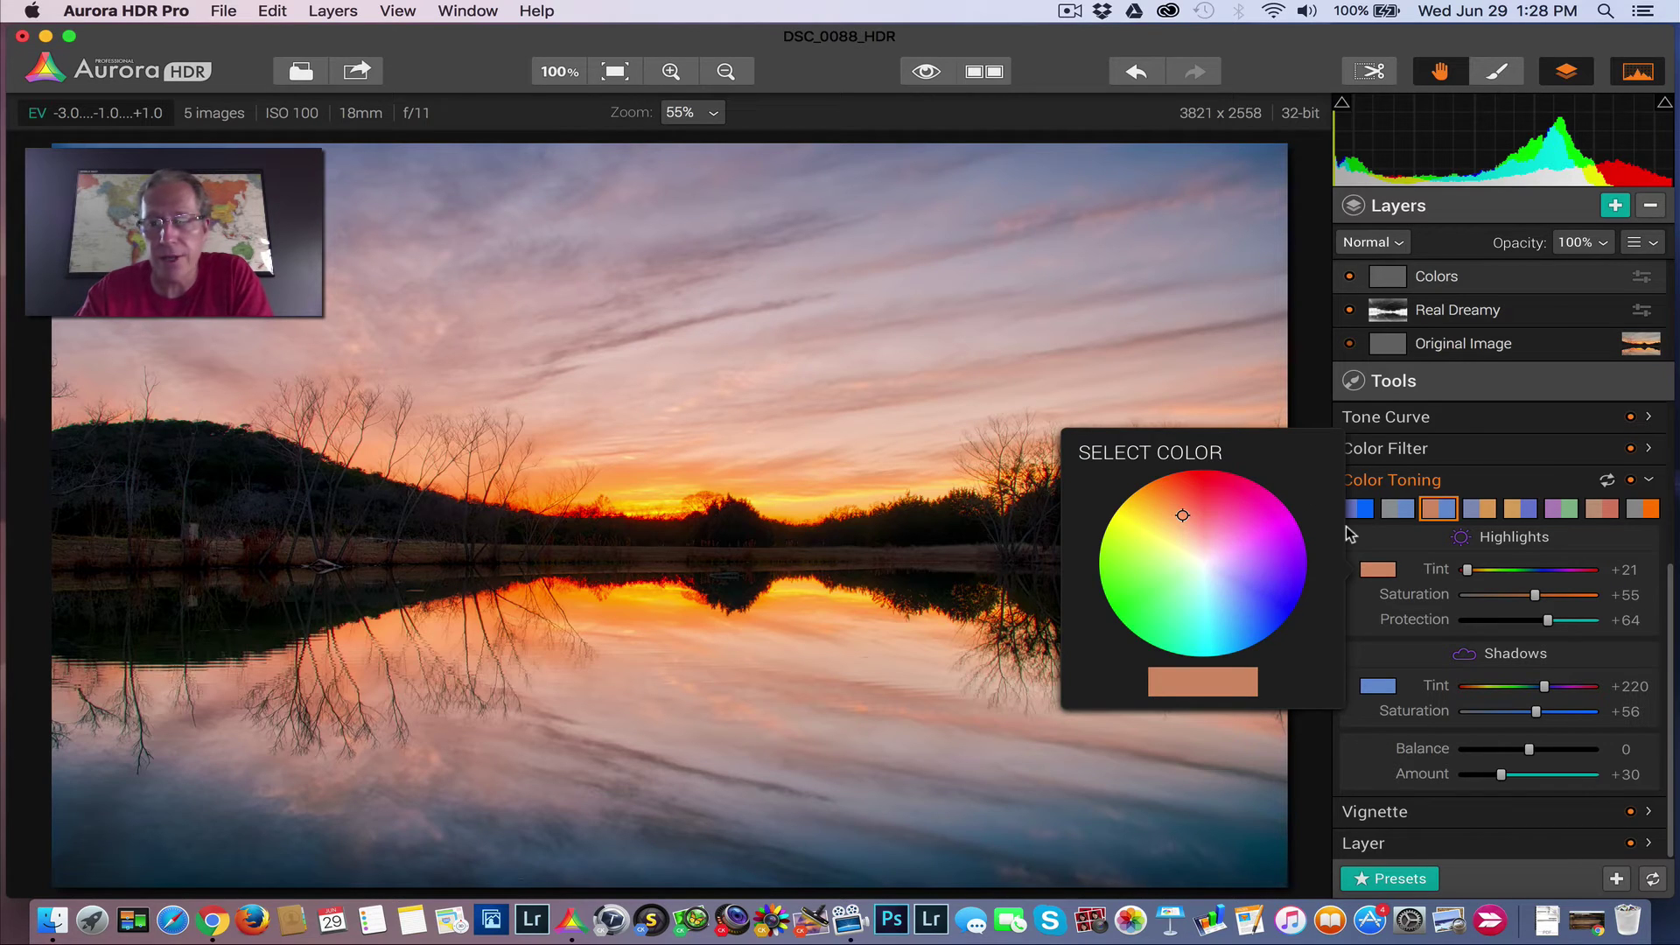
pyautogui.click(1417, 573)
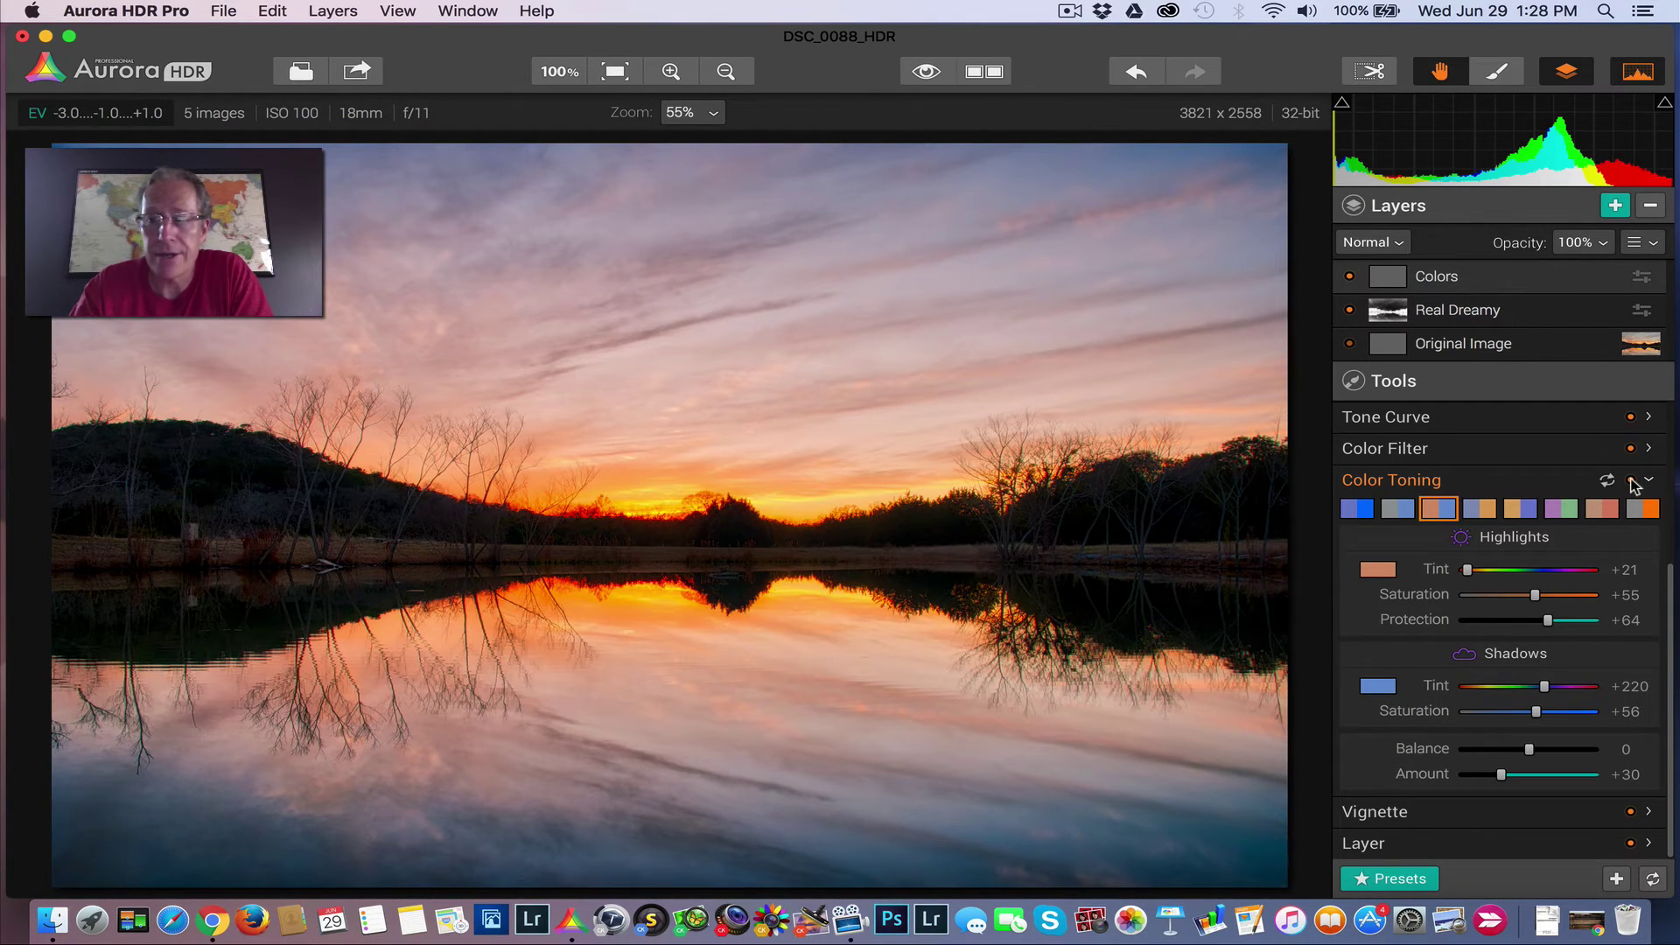
pyautogui.click(1630, 480)
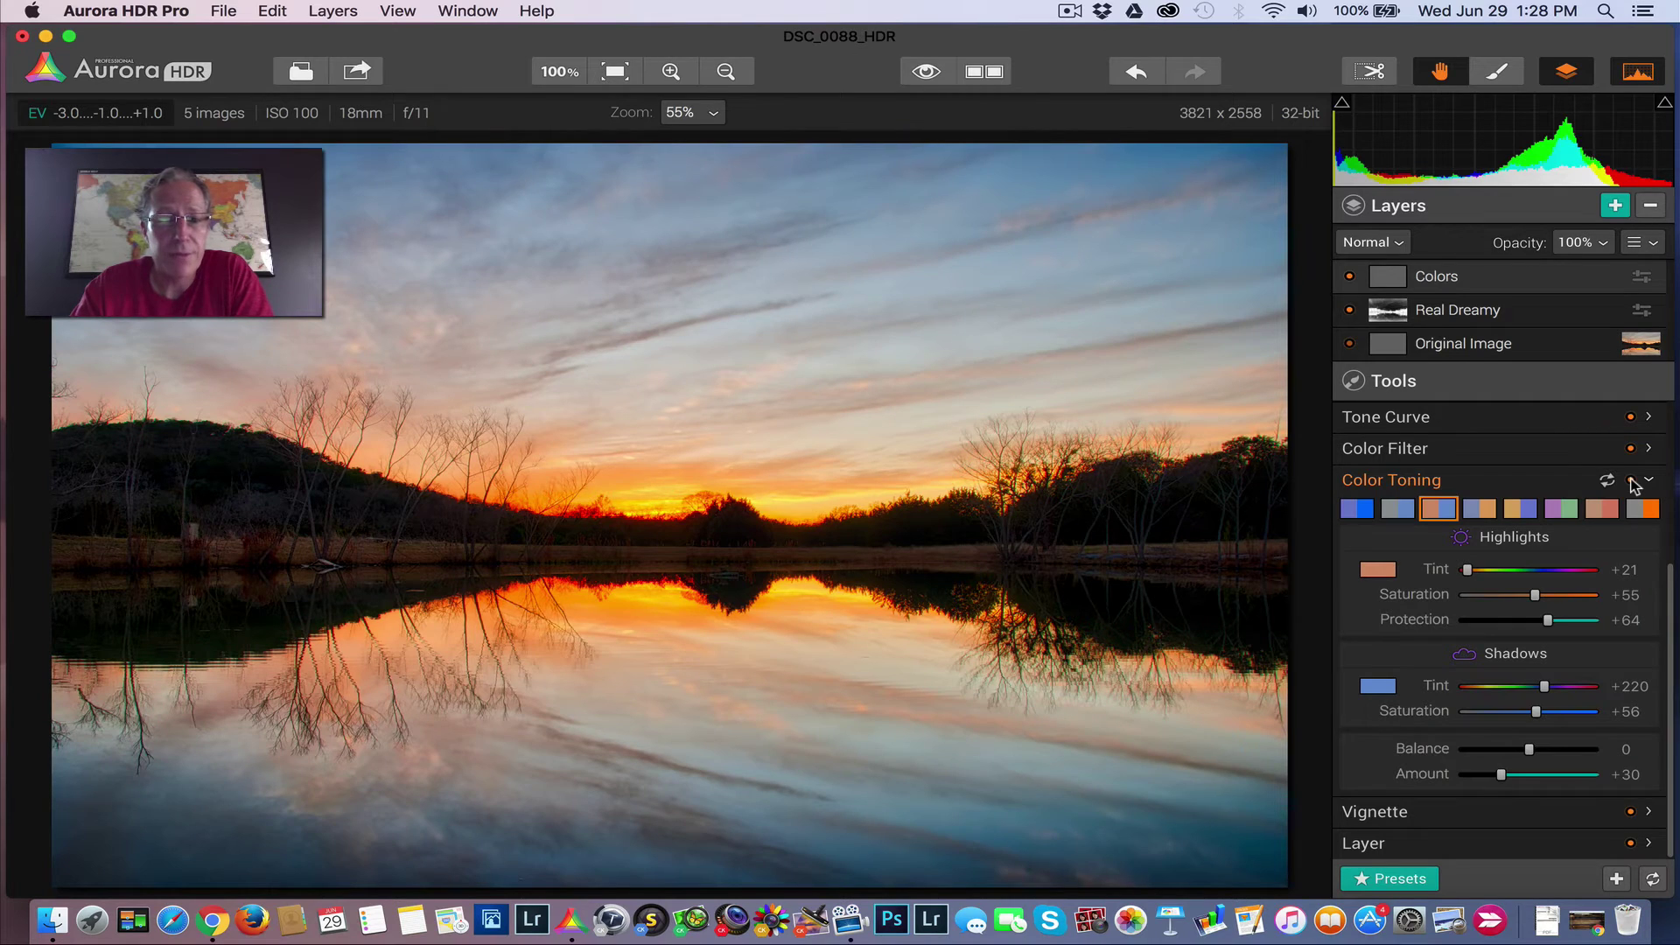
pyautogui.click(1630, 481)
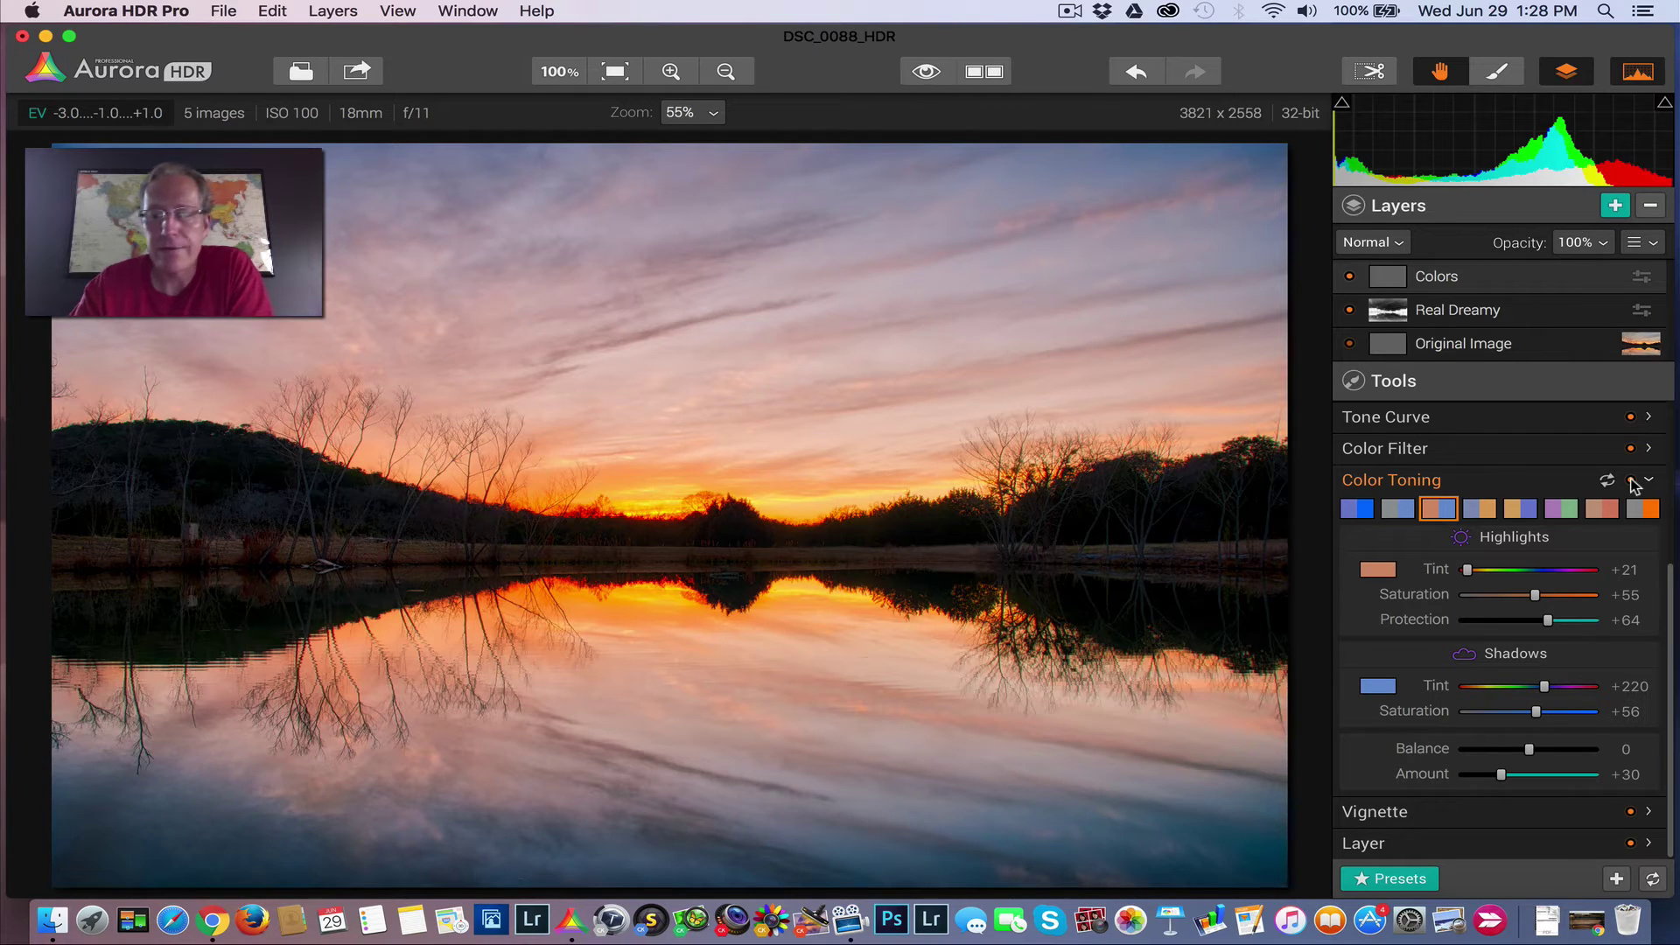
pyautogui.click(1535, 480)
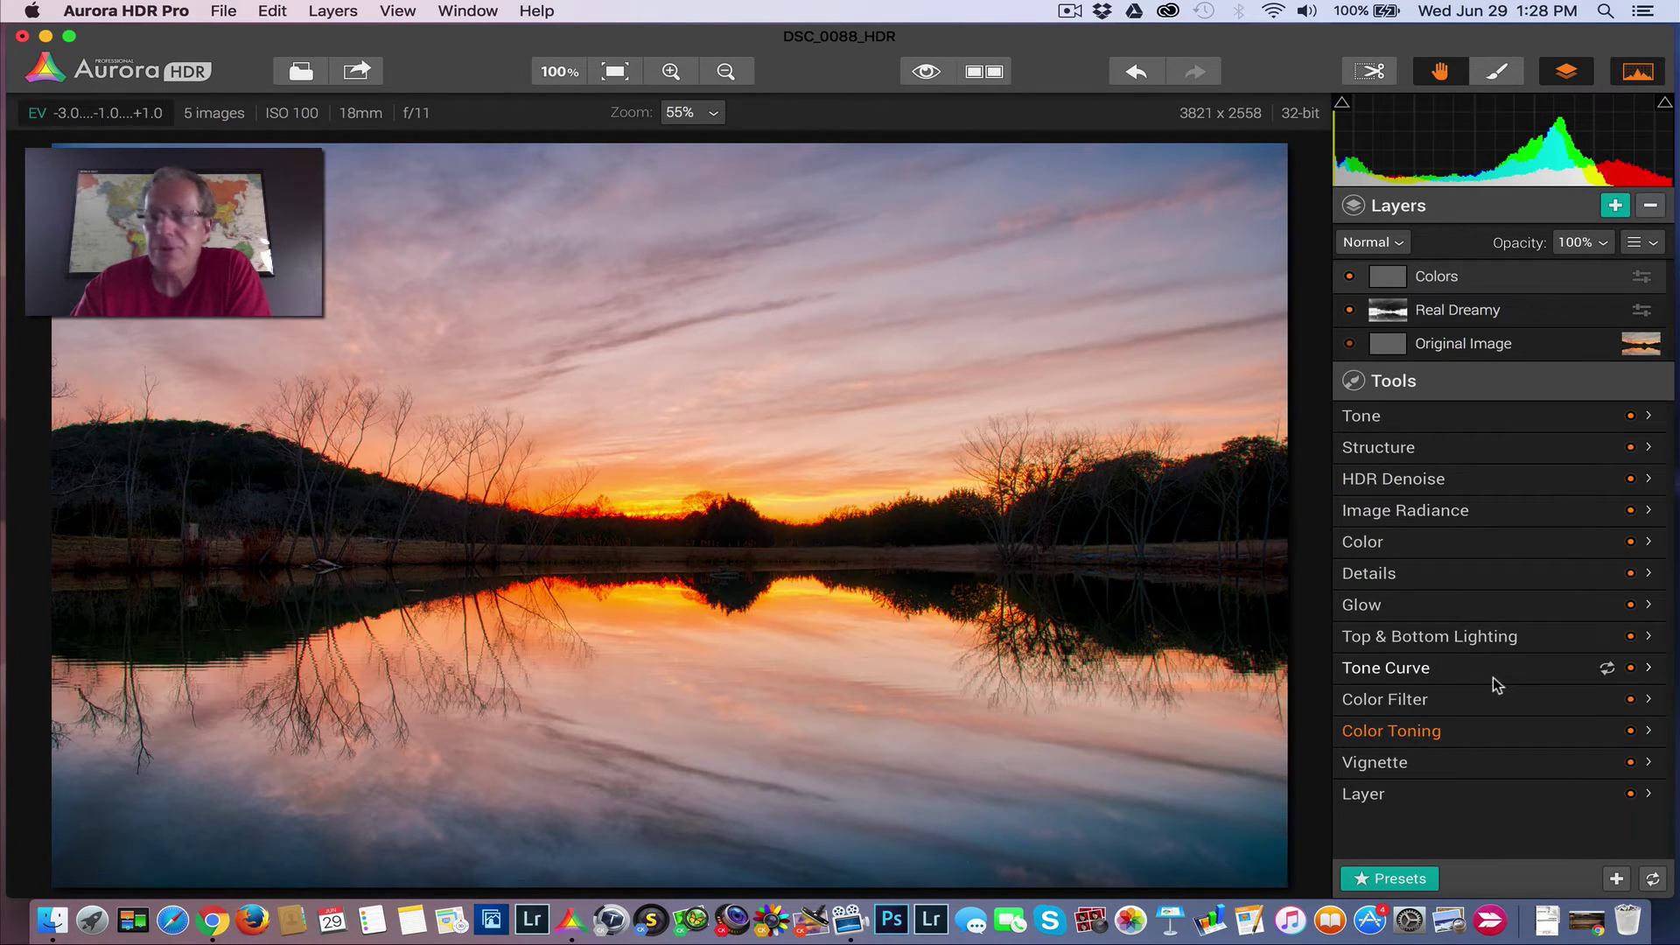
# - Set Color to Saturation +7, Vibrance +3, Temperature -4, Tint +3, then compare the Colors layer
pyautogui.click(1487, 548)
pyautogui.scroll(-2, 1488, 546)
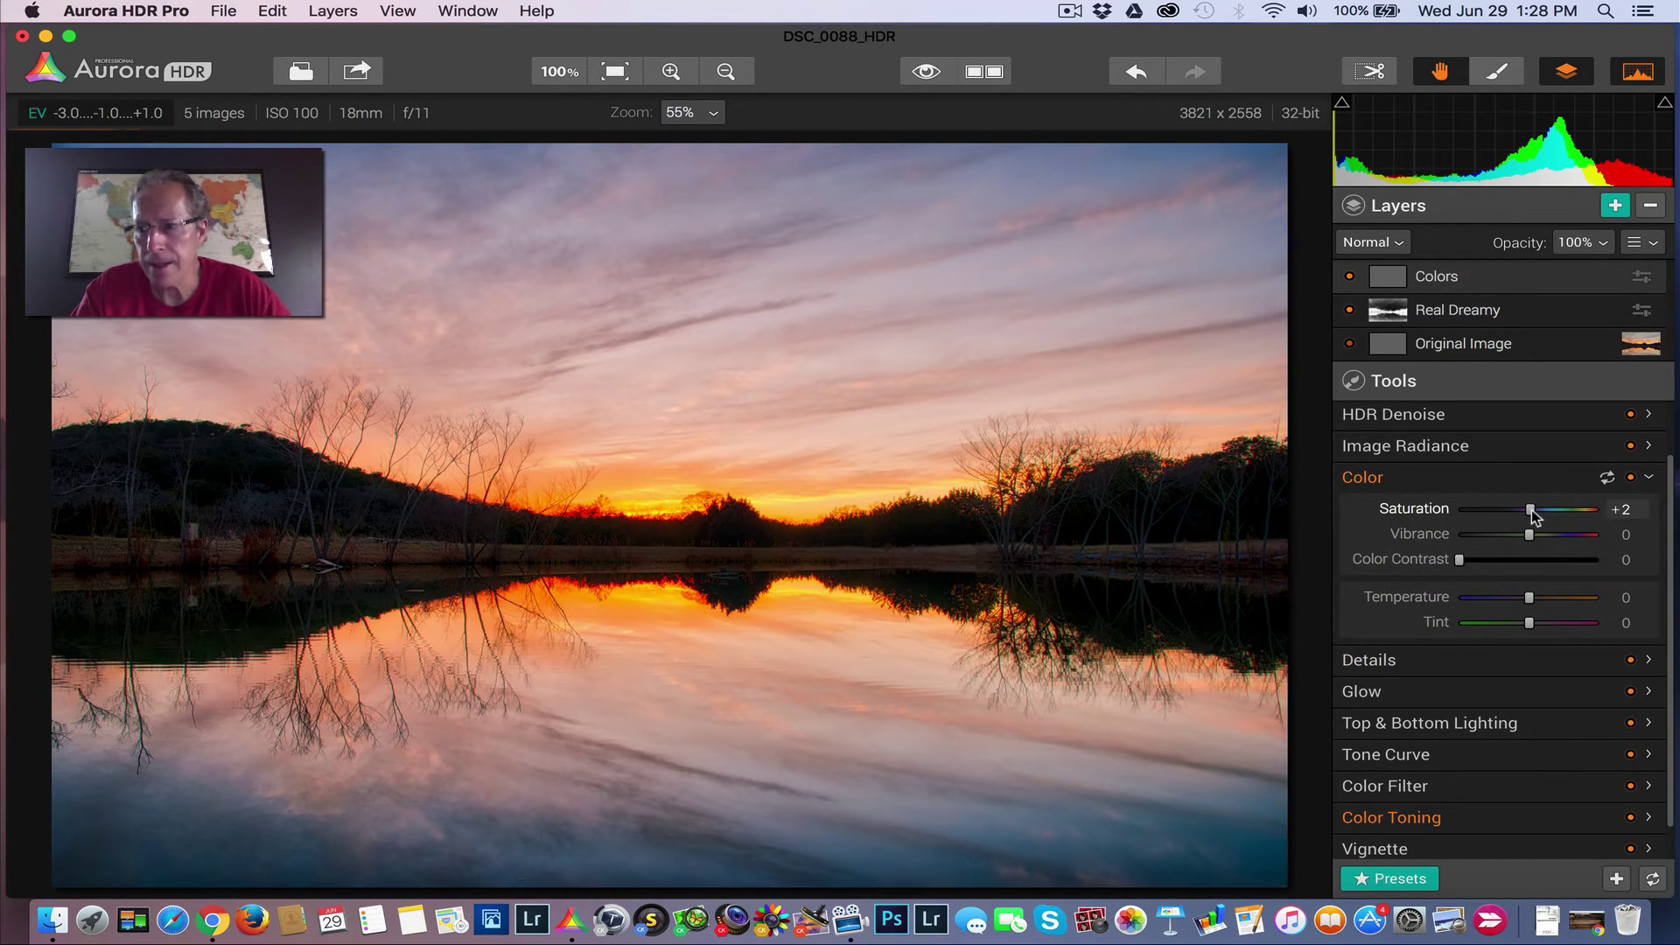
pyautogui.moveTo(1531, 511); pyautogui.dragTo(1533, 533)
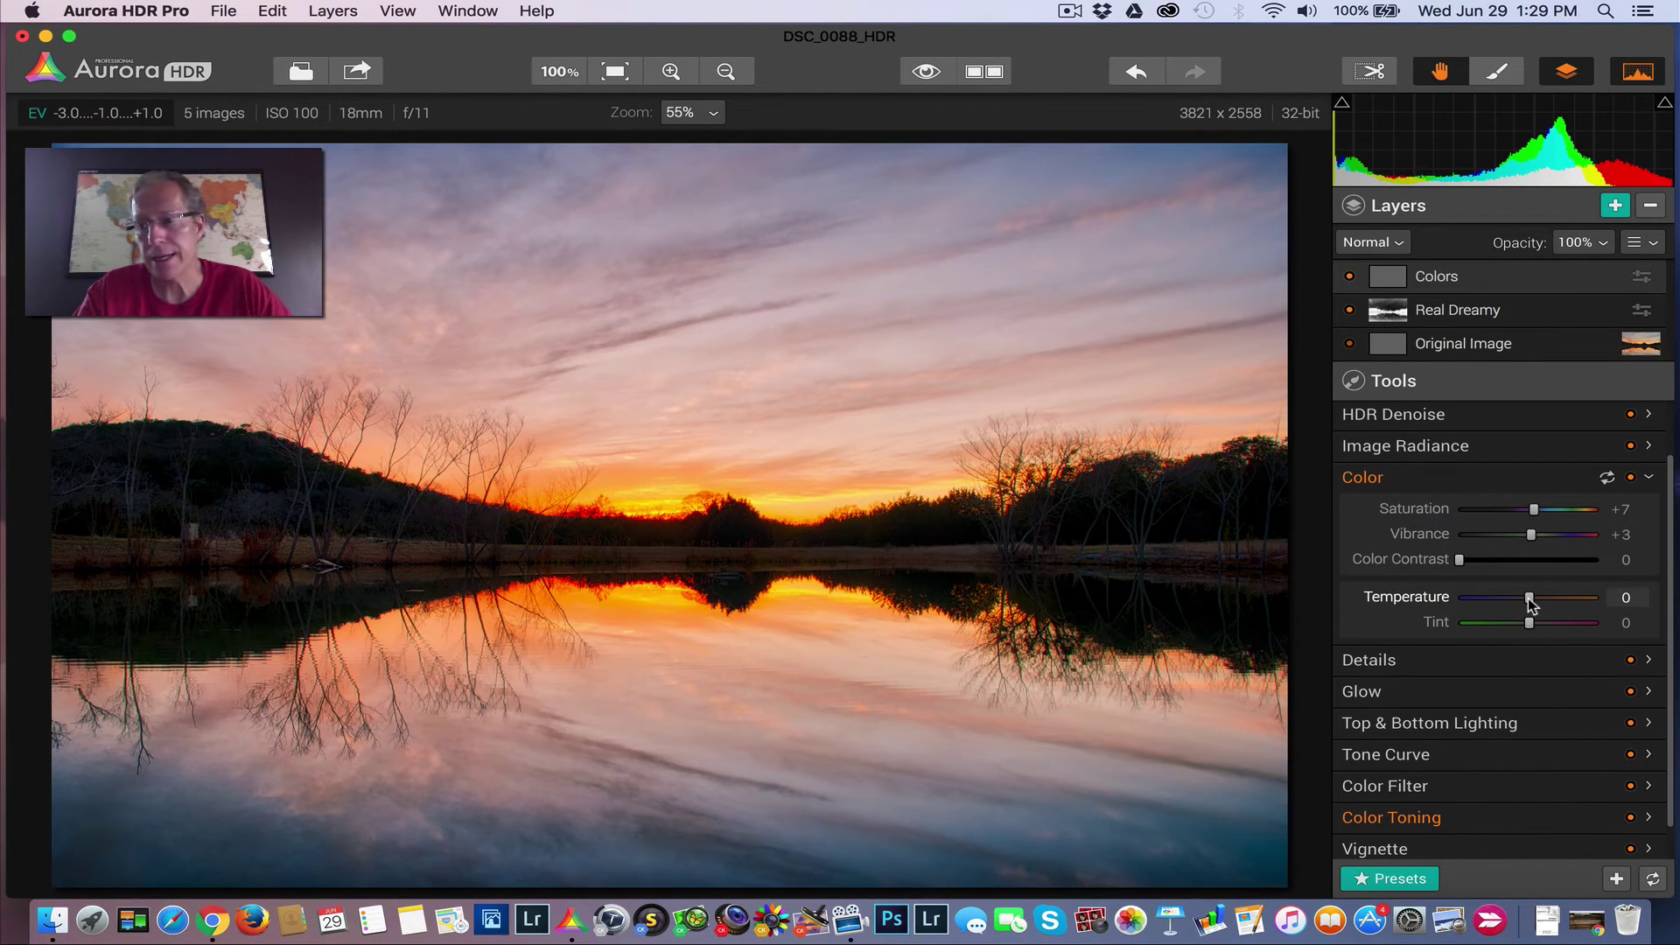
pyautogui.moveTo(1528, 598); pyautogui.dragTo(1525, 599)
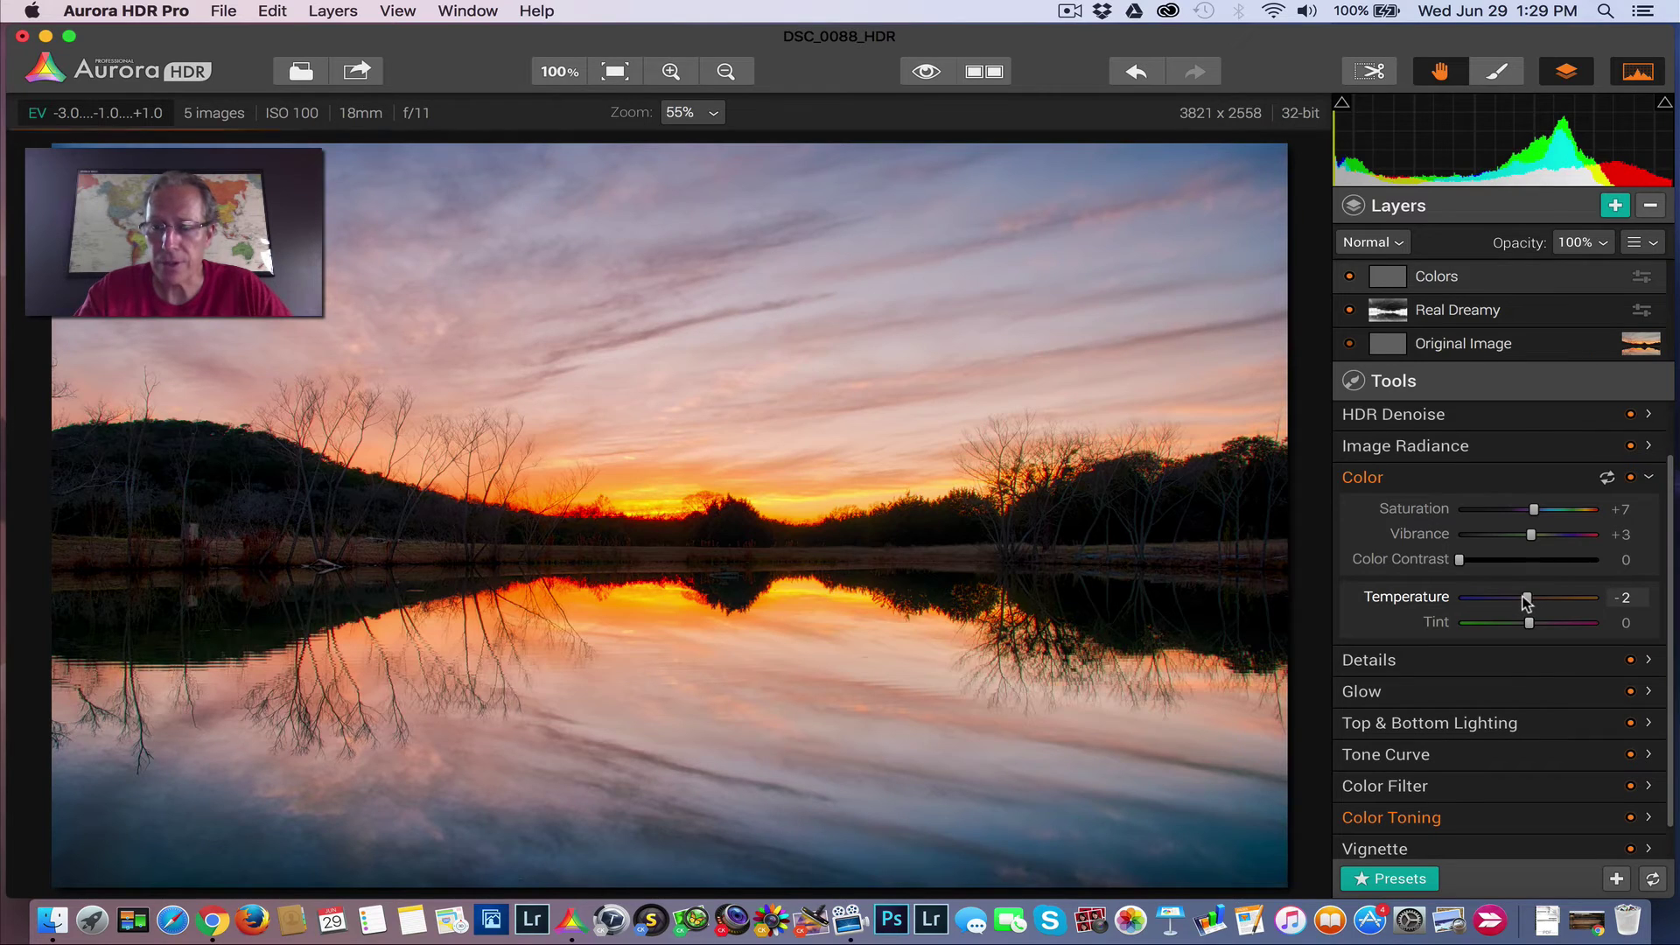
pyautogui.moveTo(1529, 623); pyautogui.dragTo(1531, 624)
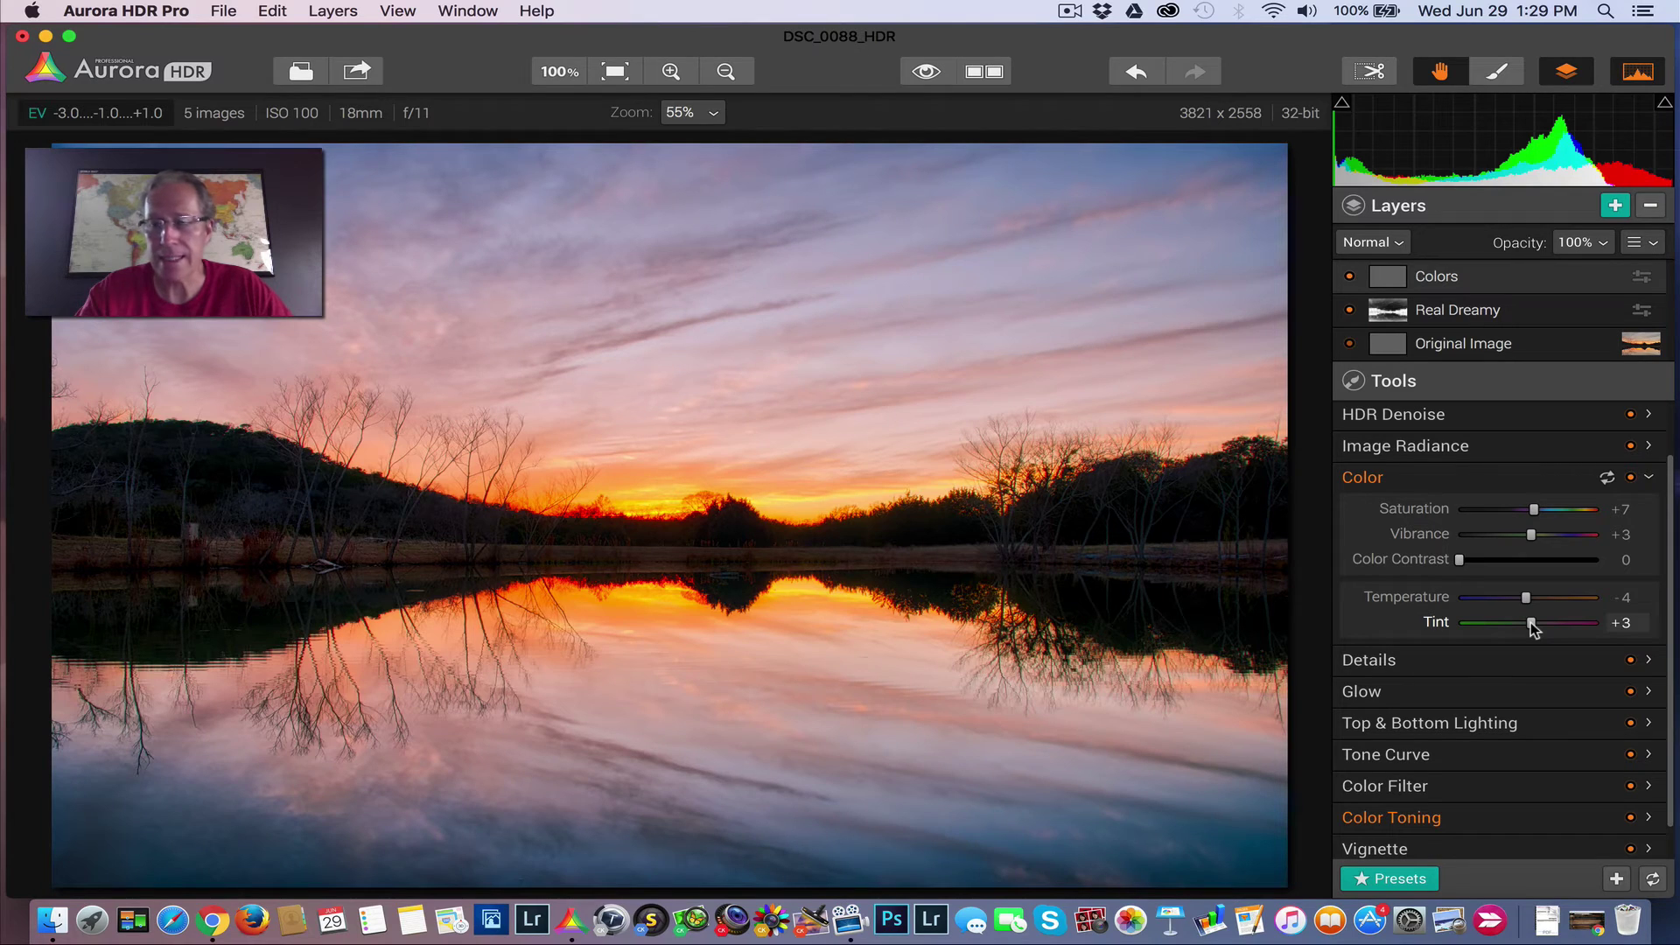
pyautogui.click(1632, 478)
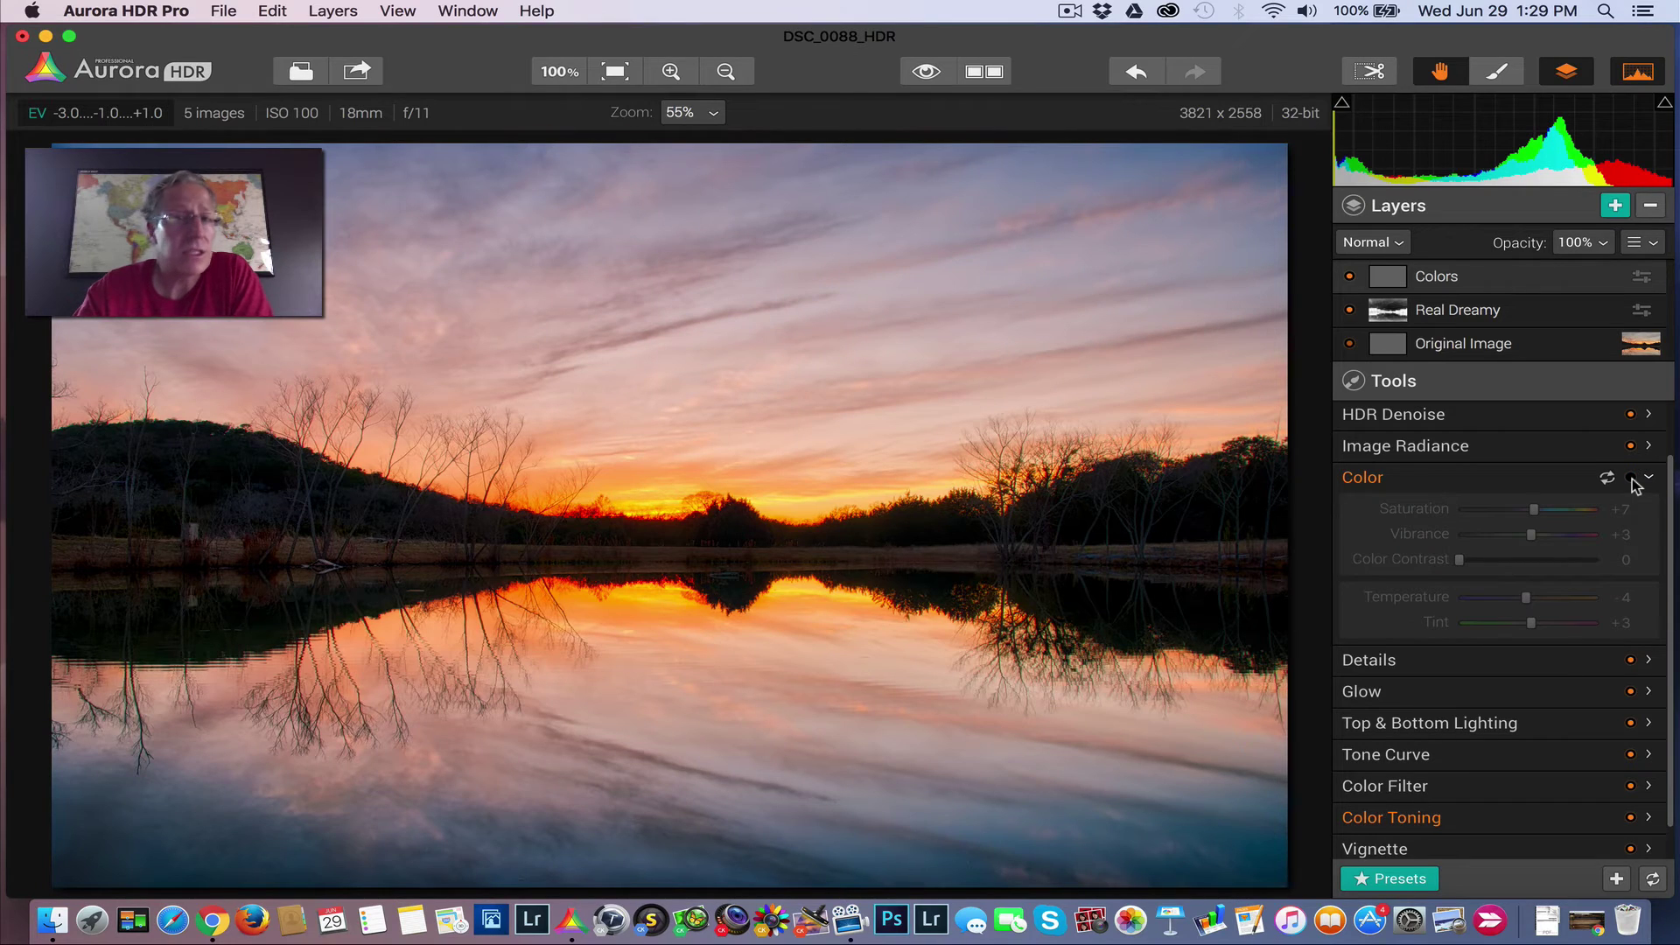
pyautogui.click(1631, 477)
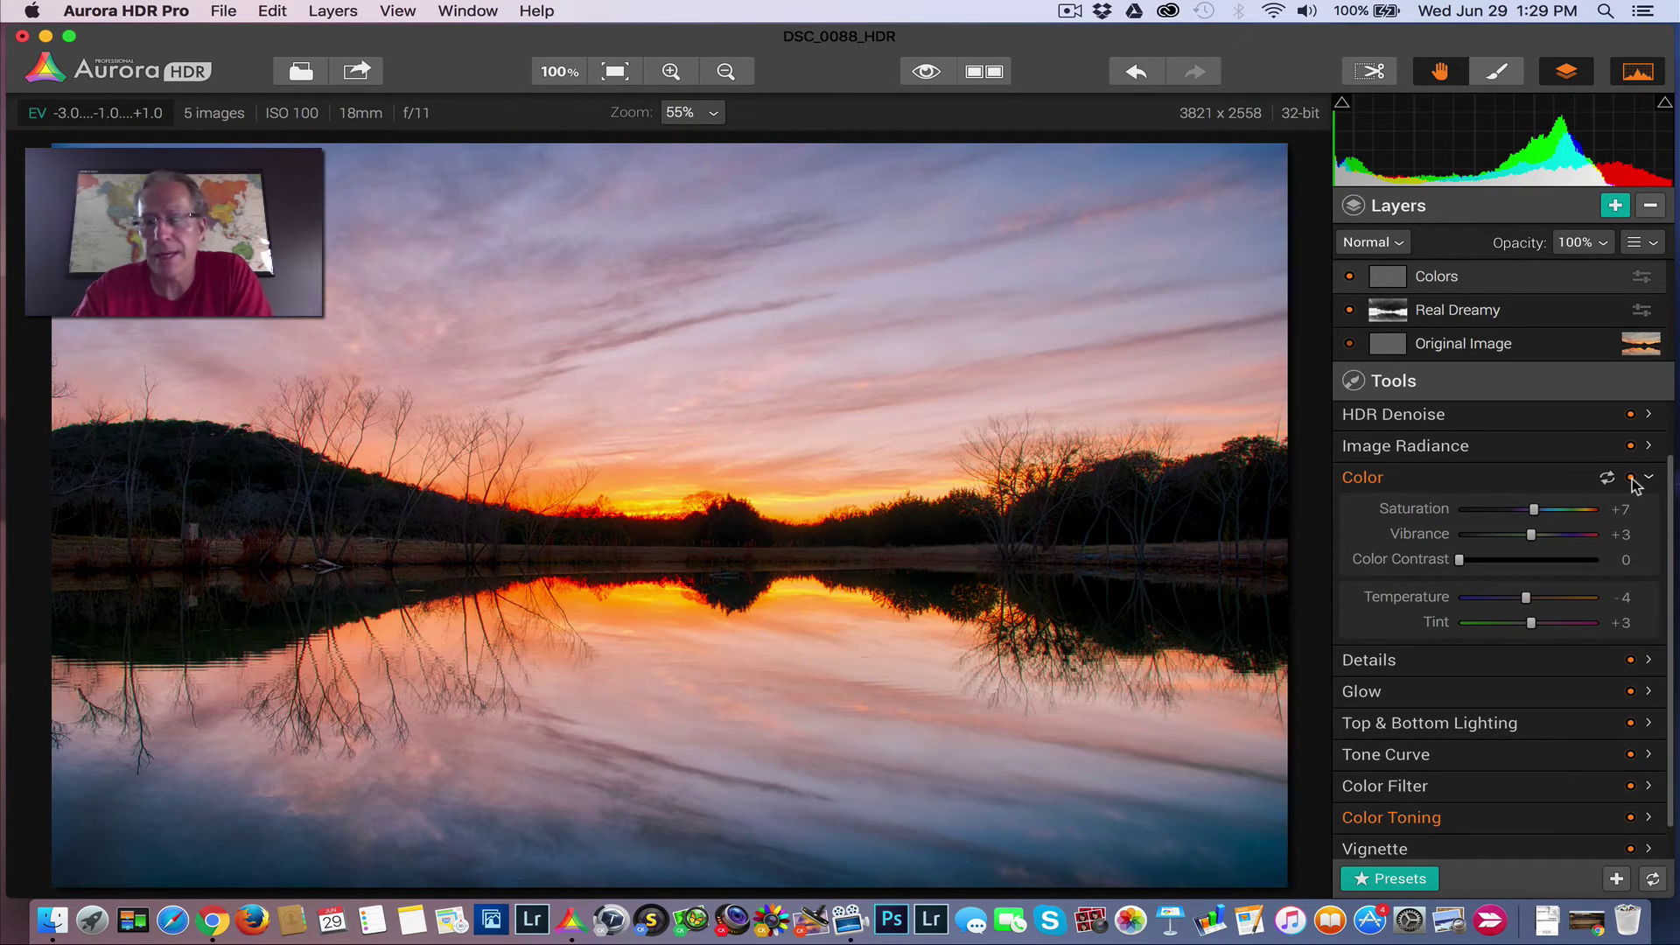
pyautogui.click(1482, 478)
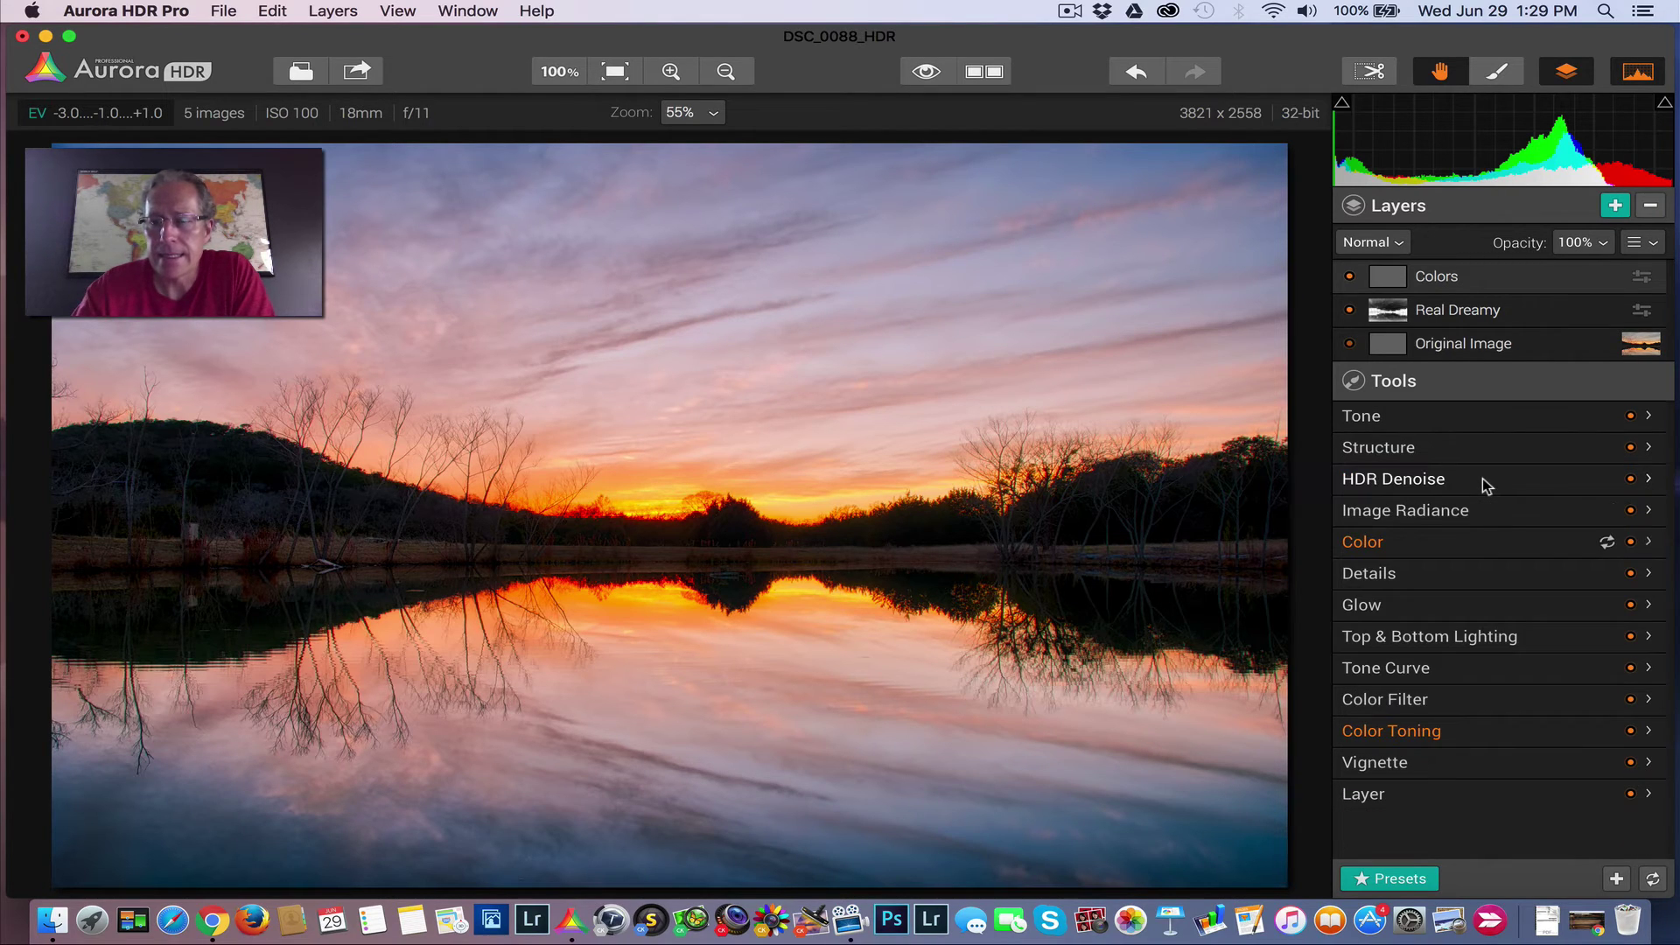
pyautogui.click(1350, 277)
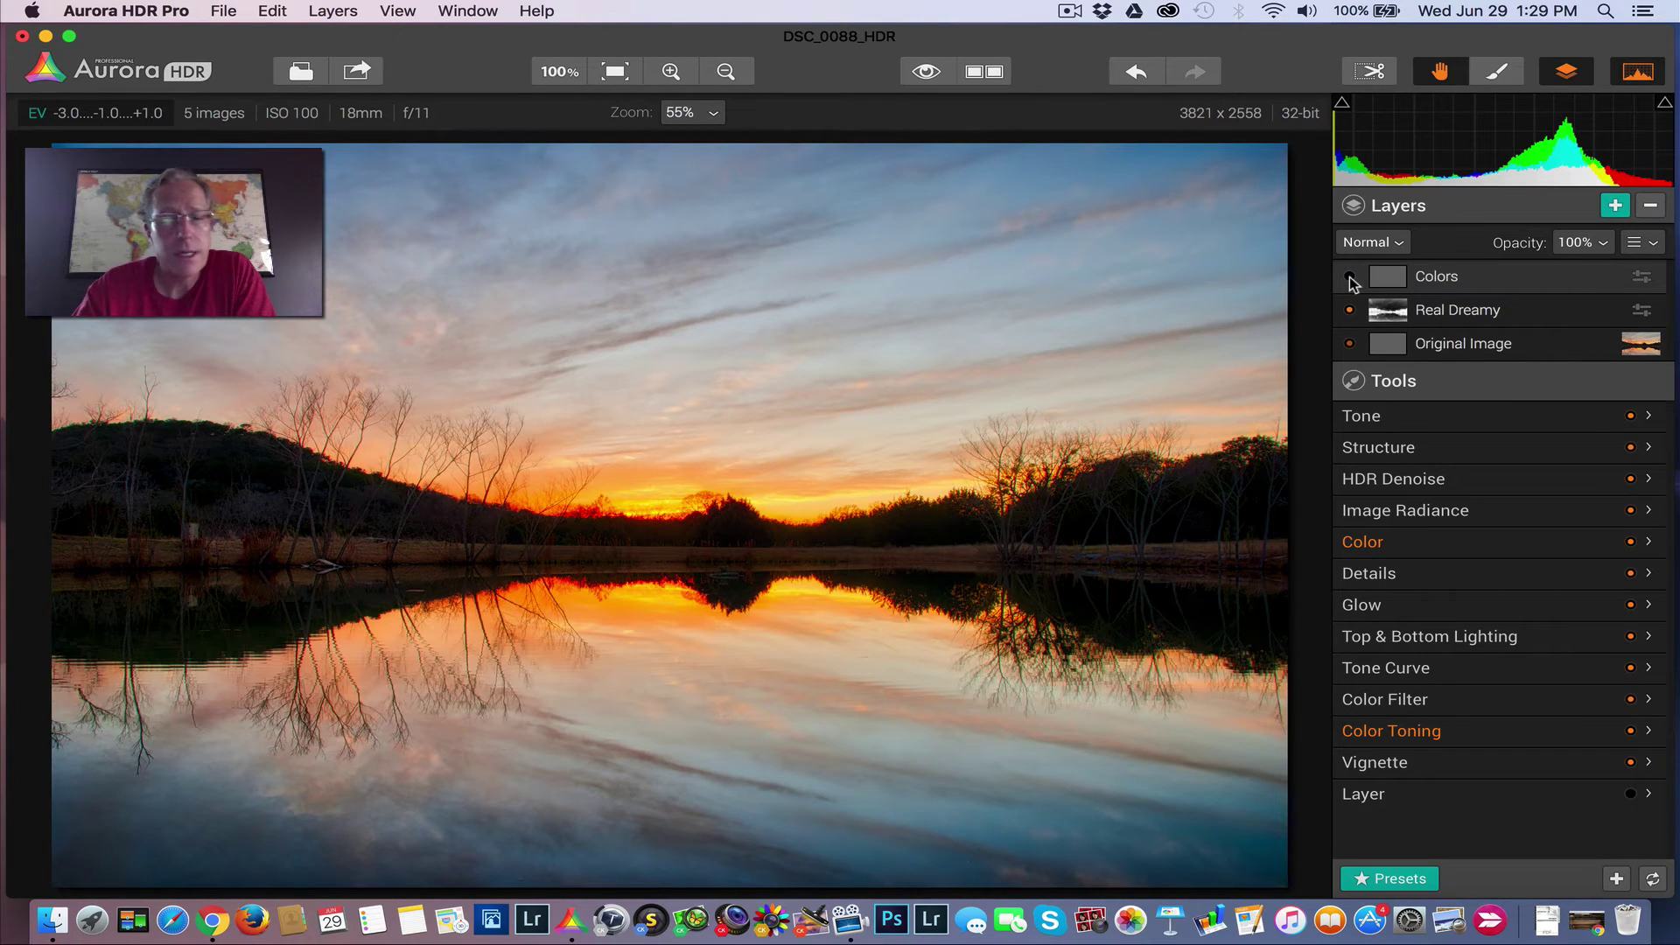
pyautogui.click(1350, 277)
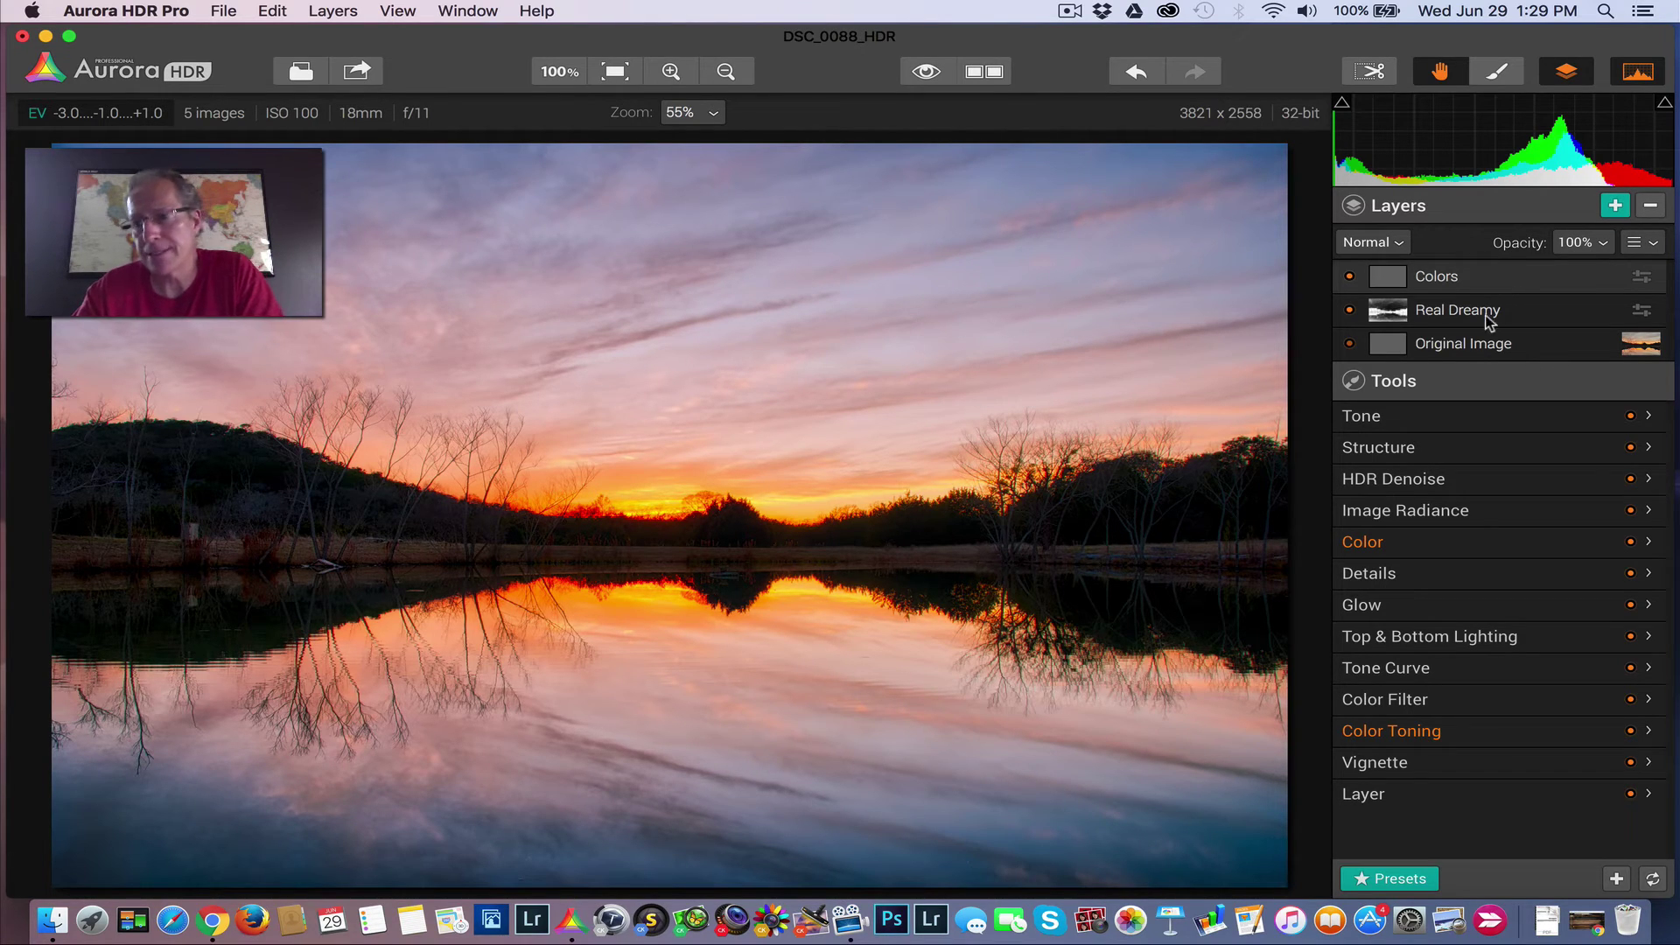
# - Add a new layer named DeNoise on top of the stack
pyautogui.click(1615, 205)
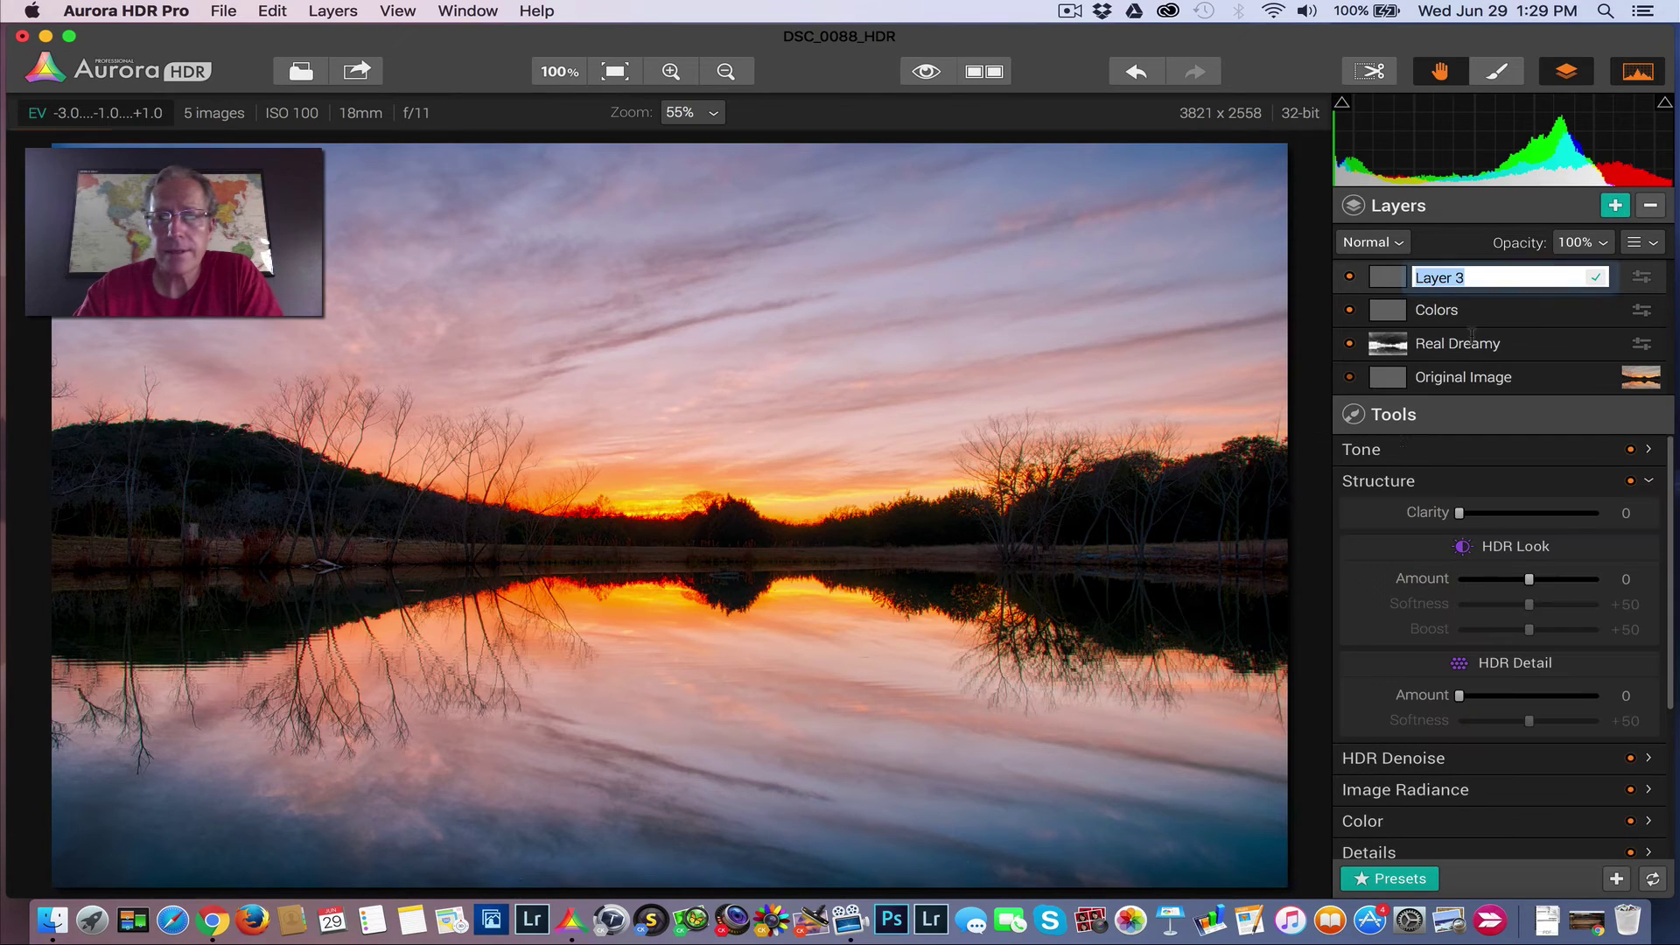
pyautogui.write('DeNoi')
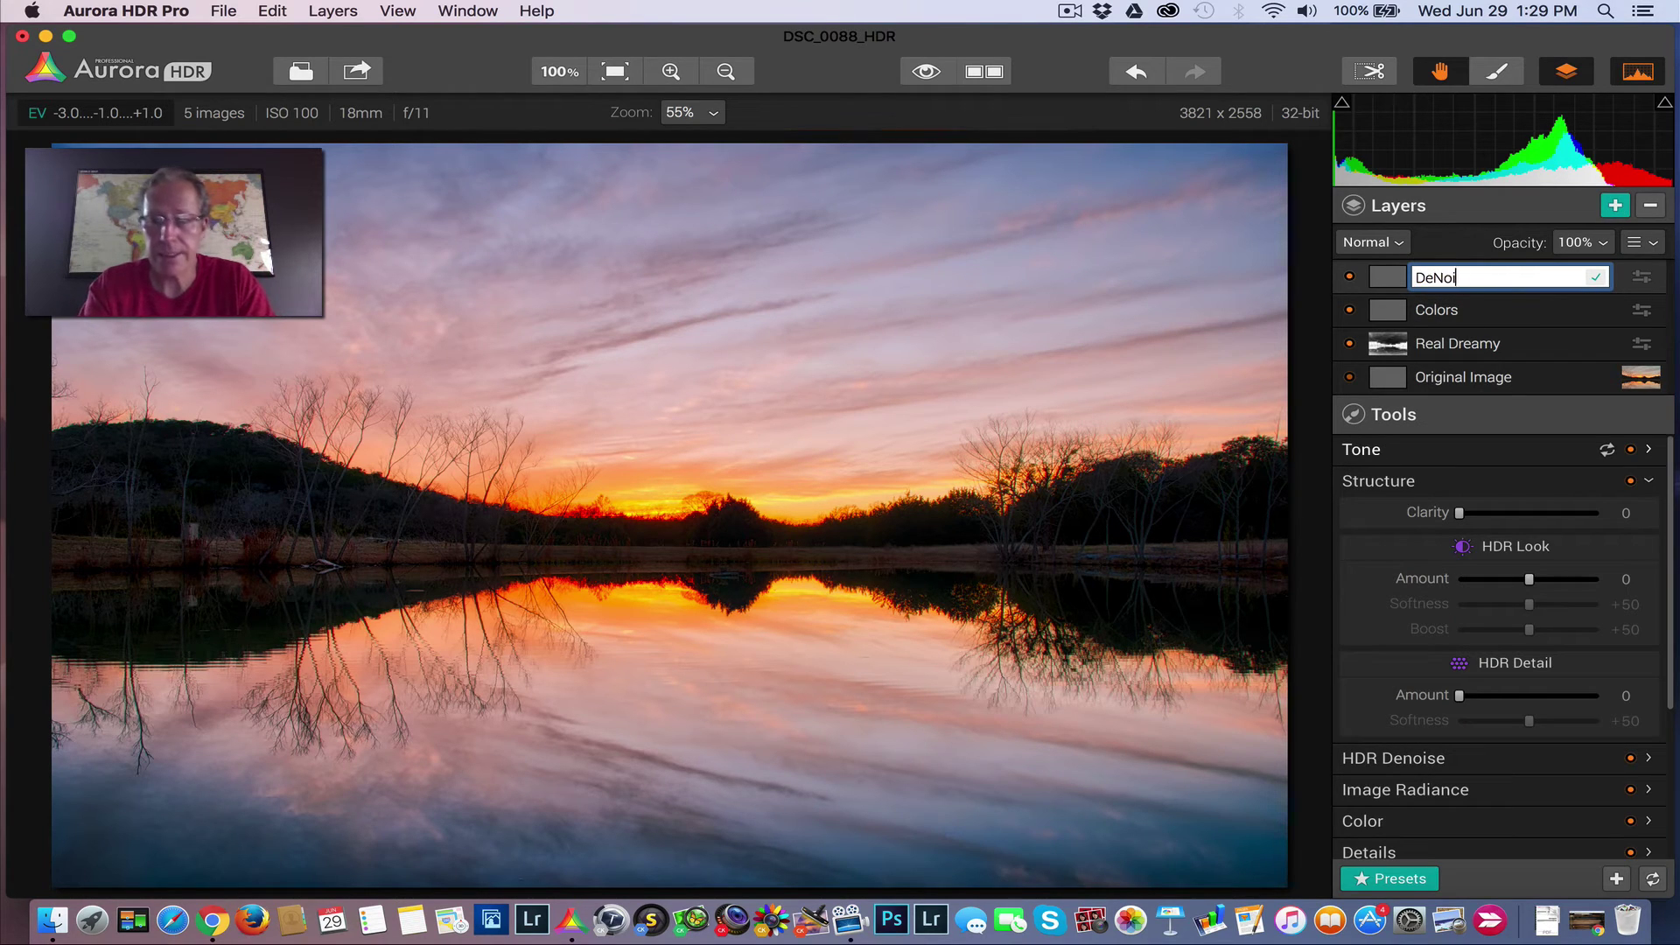
pyautogui.write('se')
pyautogui.press('Return')
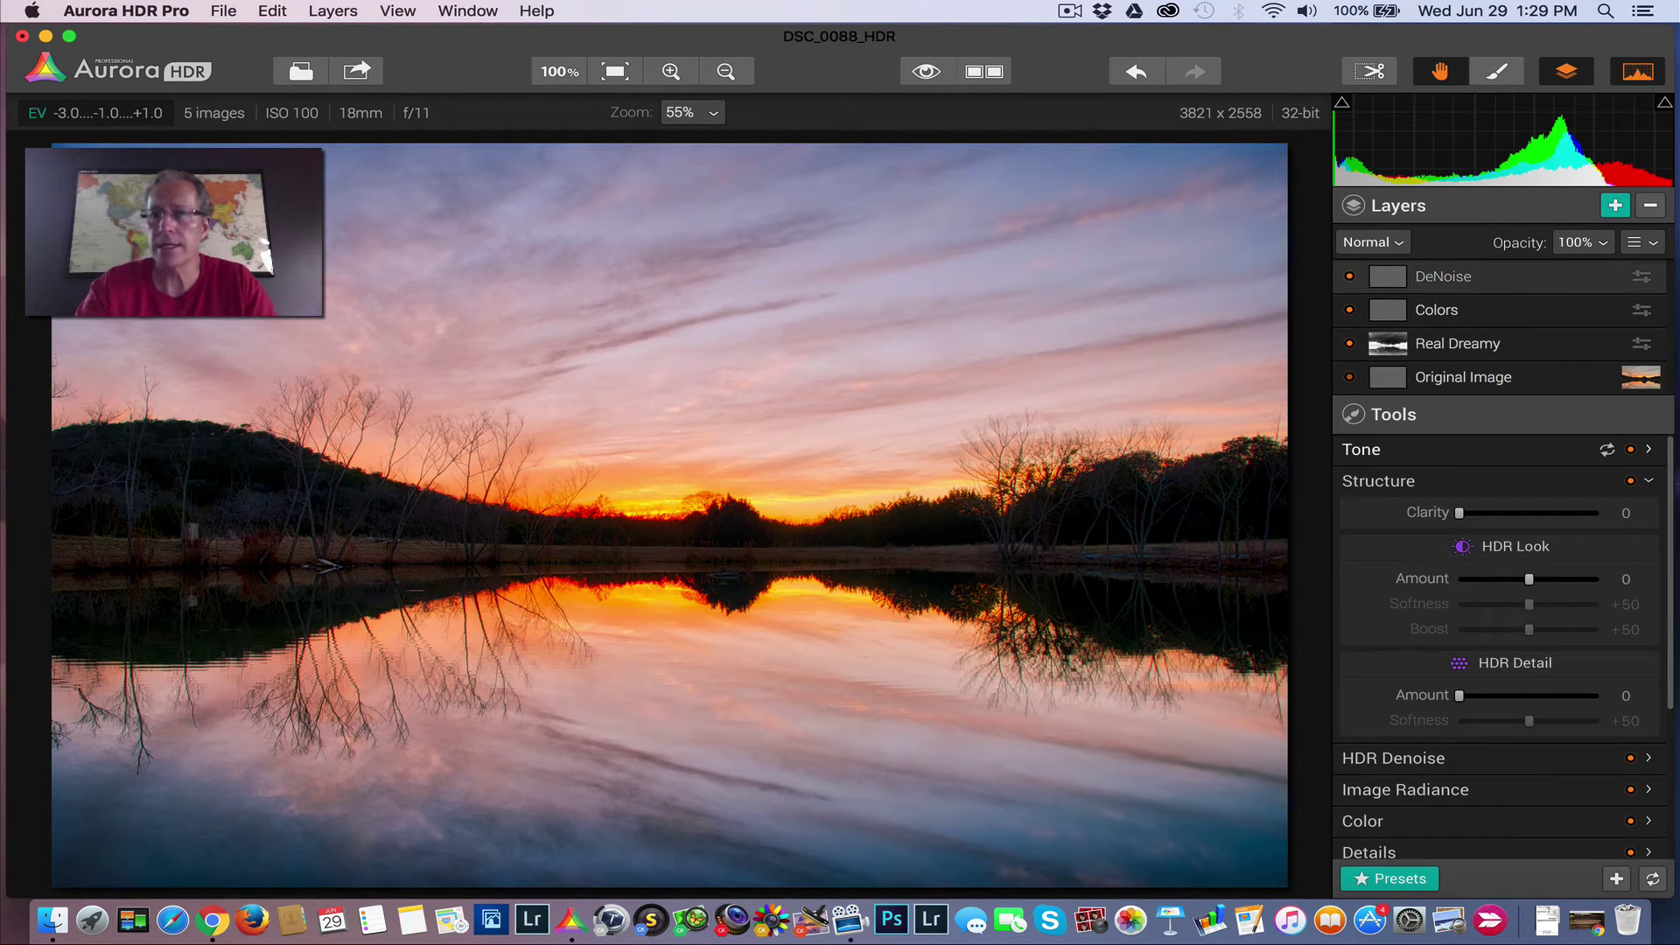
# - Set HDR Denoise to about Amount 23 and Smooth 11, comparing with the layer off and on
pyautogui.click(1446, 481)
pyautogui.click(1476, 513)
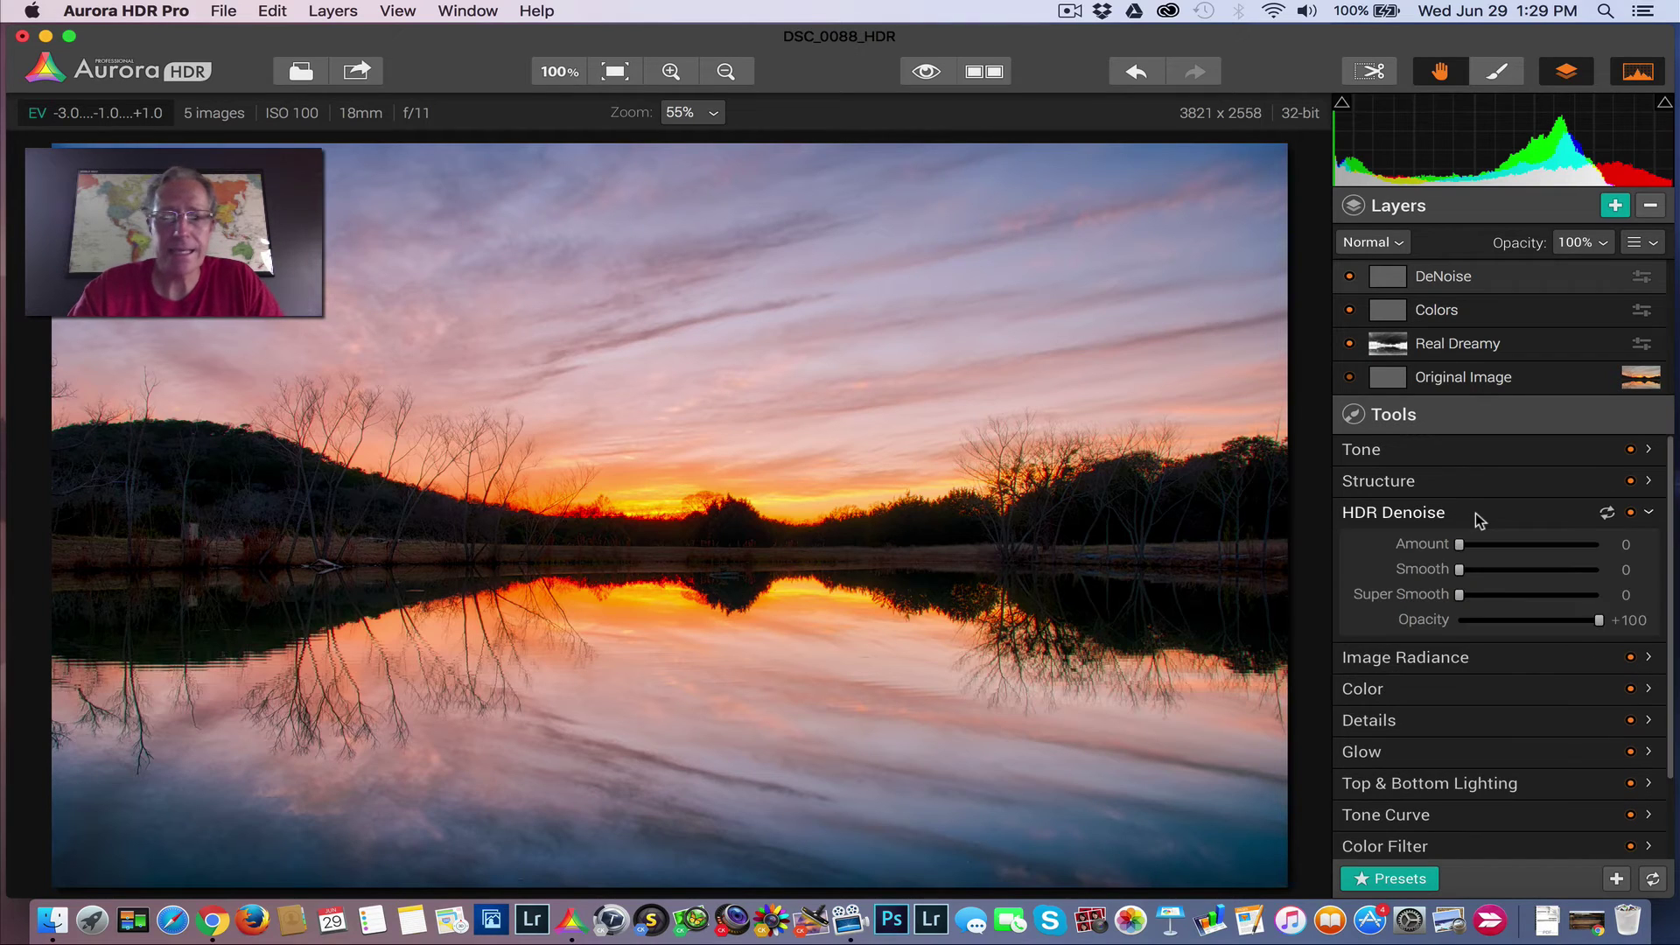
pyautogui.scroll(-3, 1475, 512)
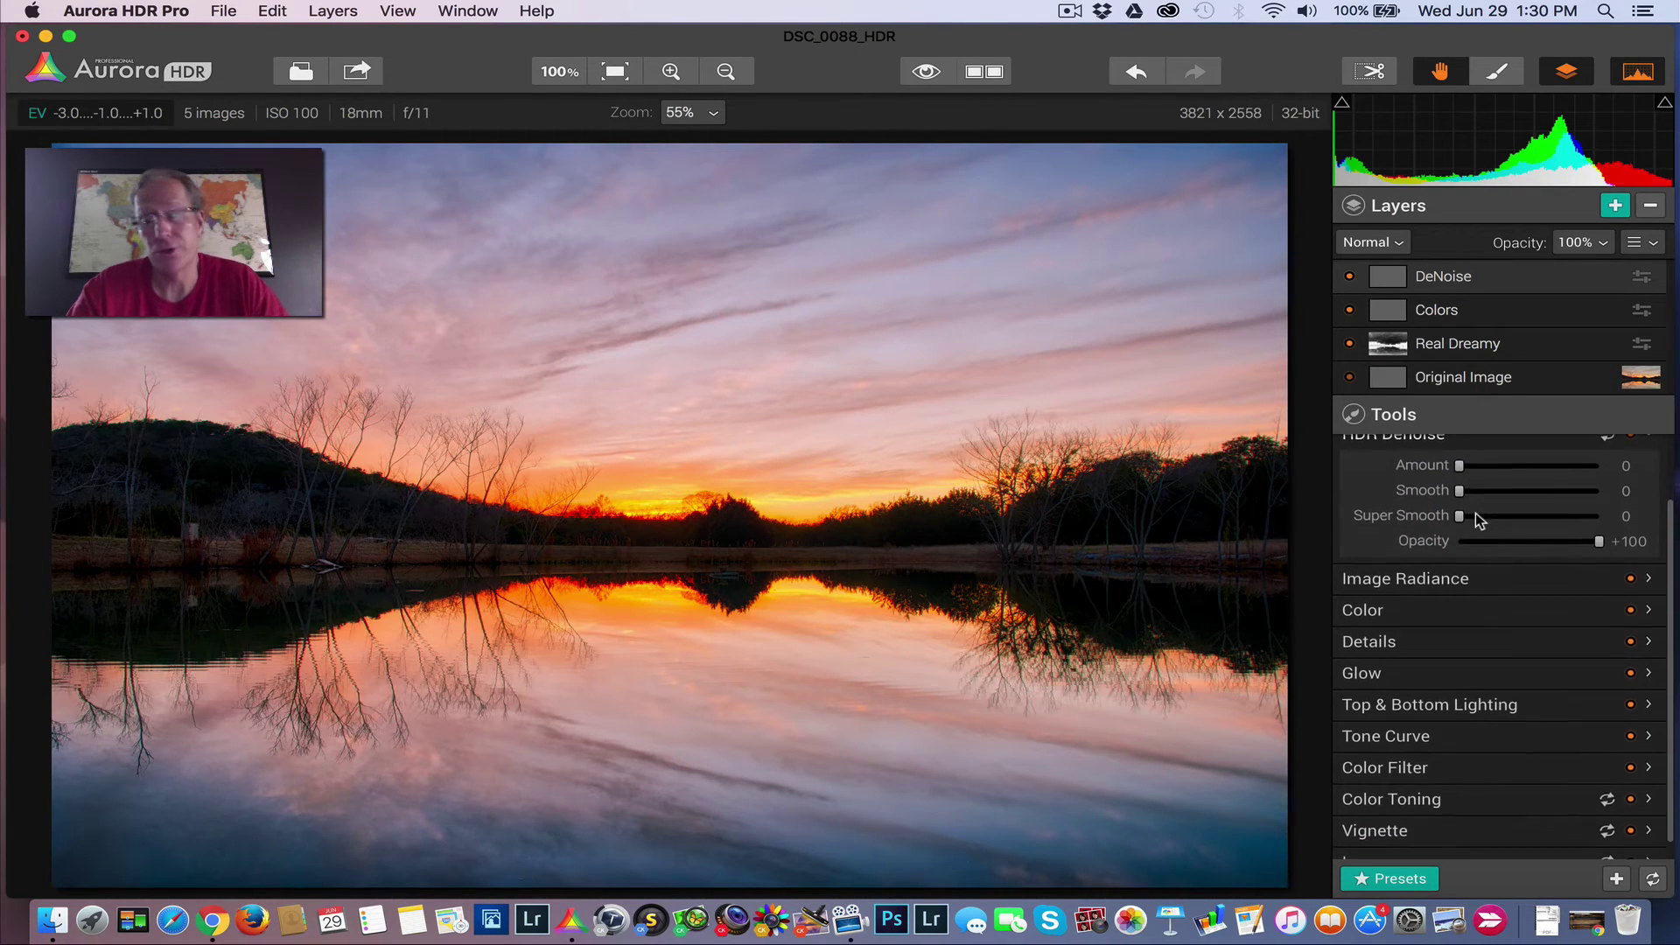
pyautogui.scroll(1, 1475, 515)
pyautogui.moveTo(1459, 495)
pyautogui.mouseDown()
pyautogui.moveTo(1502, 496)
pyautogui.moveTo(1477, 523)
pyautogui.mouseUp()
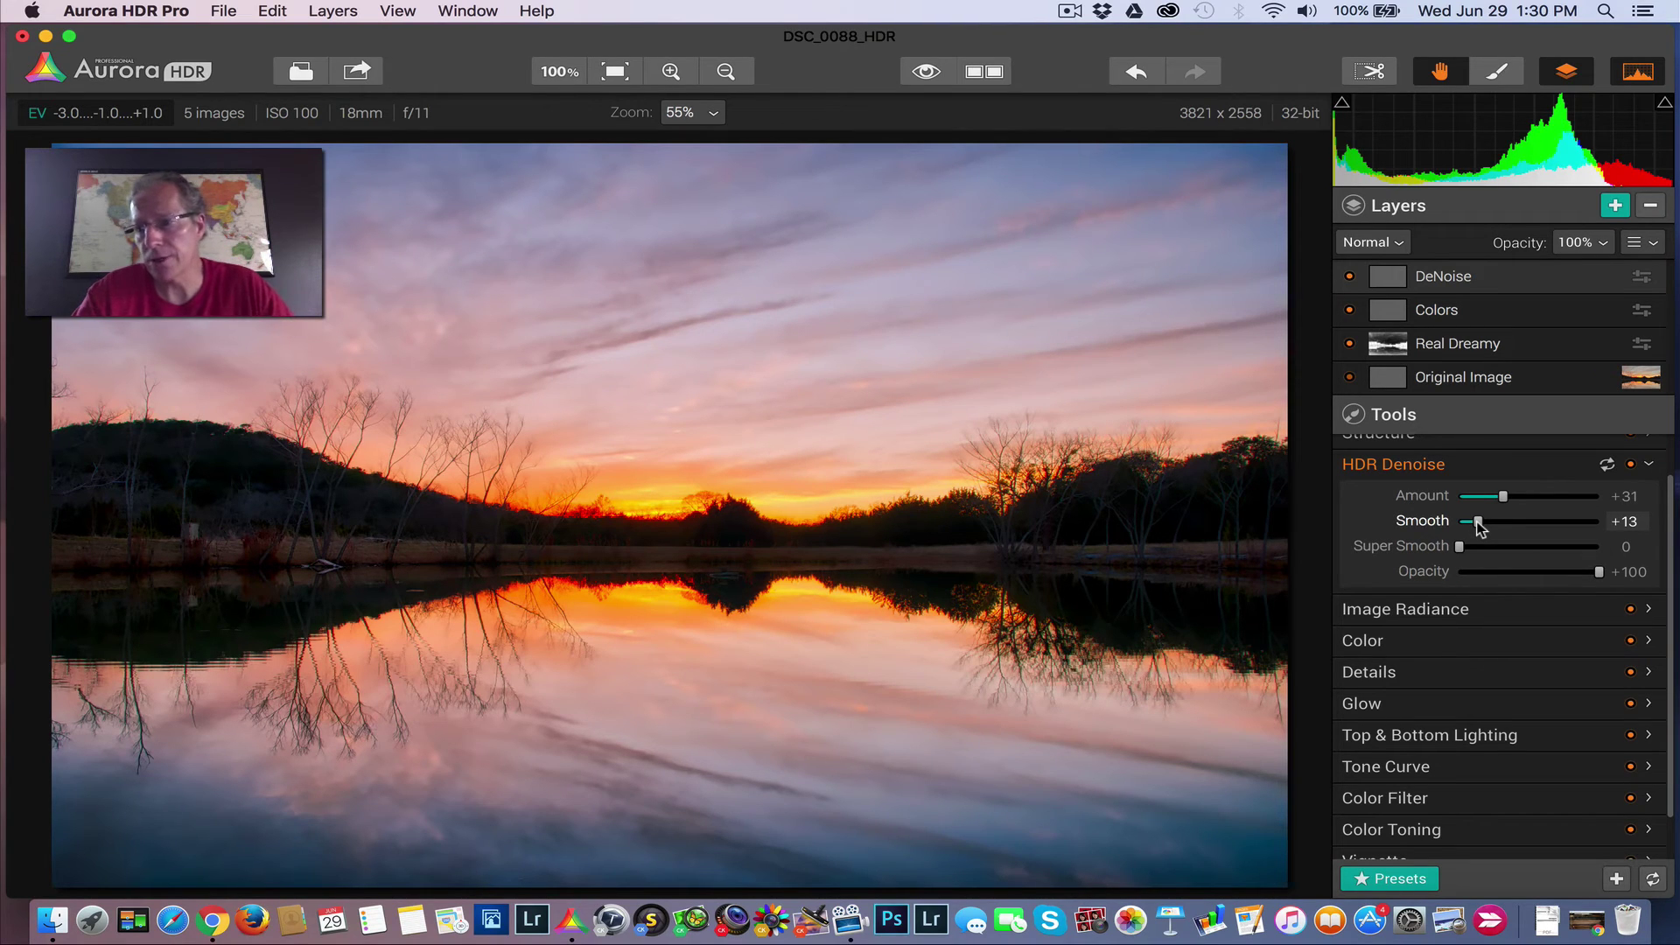
pyautogui.moveTo(1478, 524); pyautogui.dragTo(1497, 497)
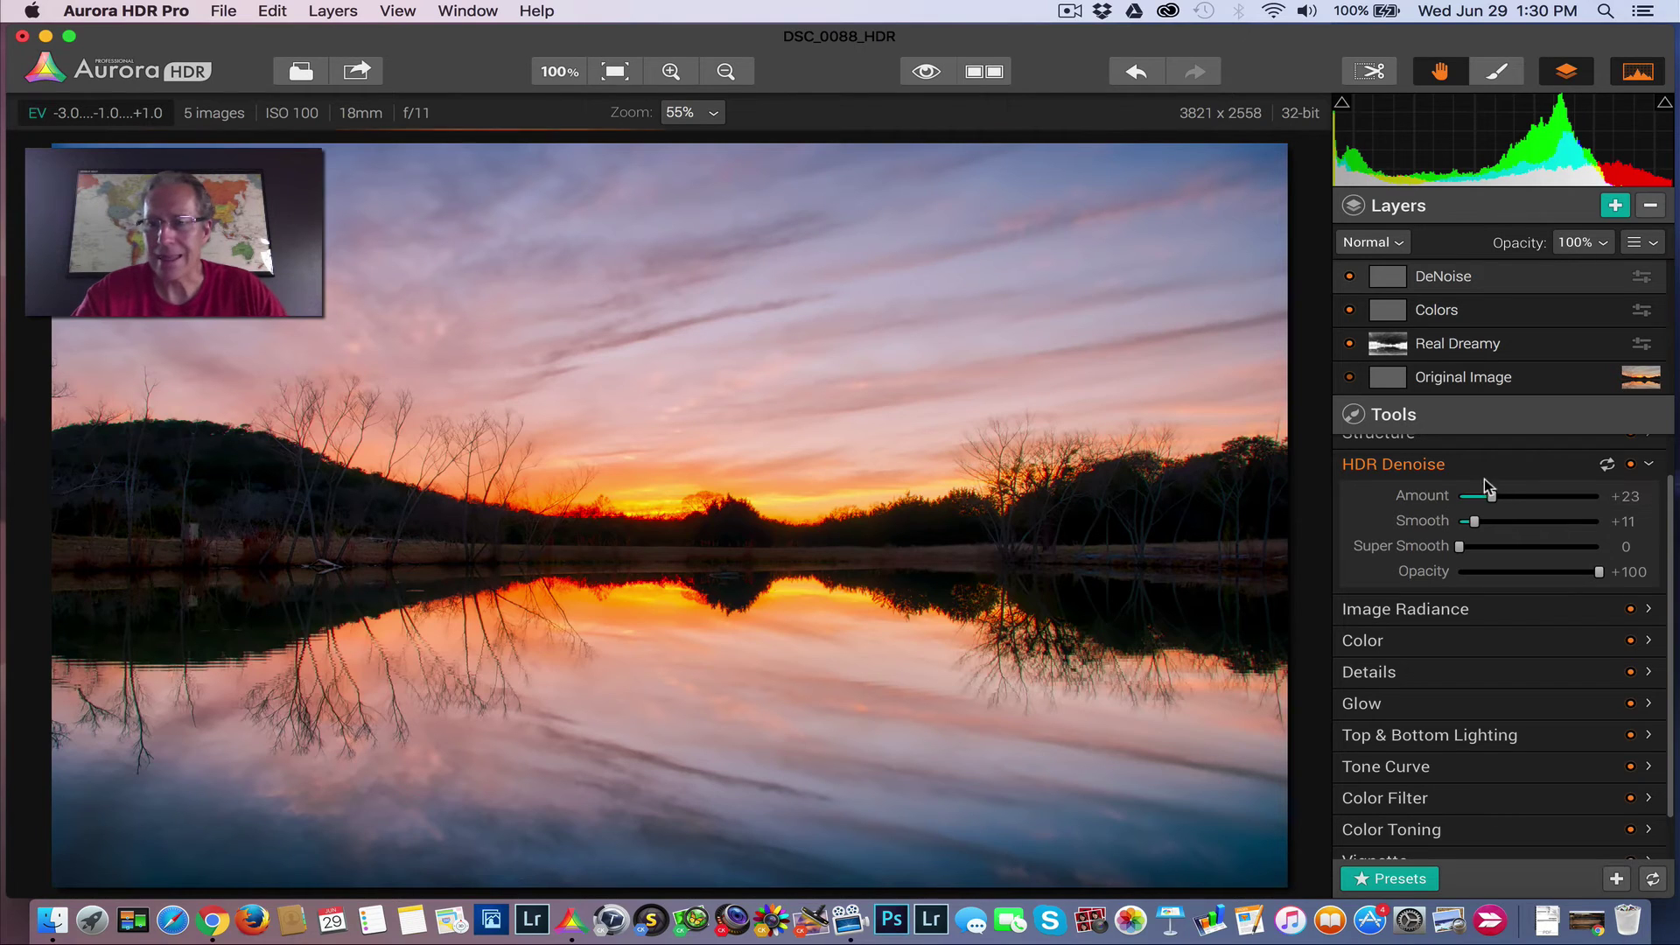
pyautogui.click(1485, 466)
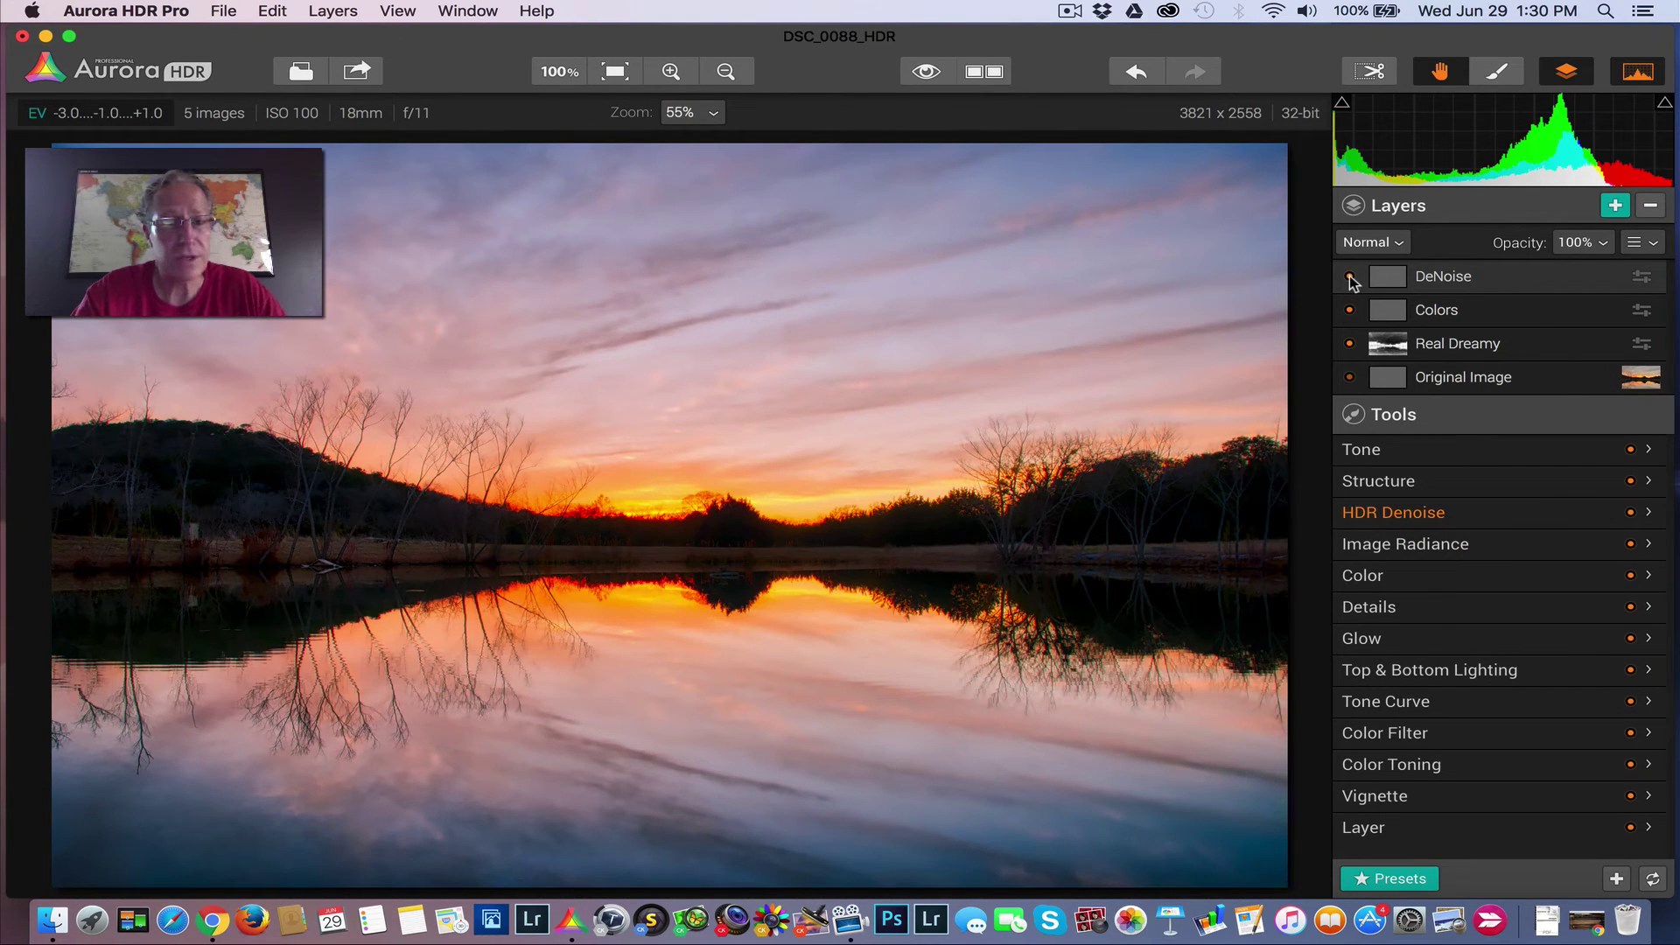
pyautogui.click(1350, 278)
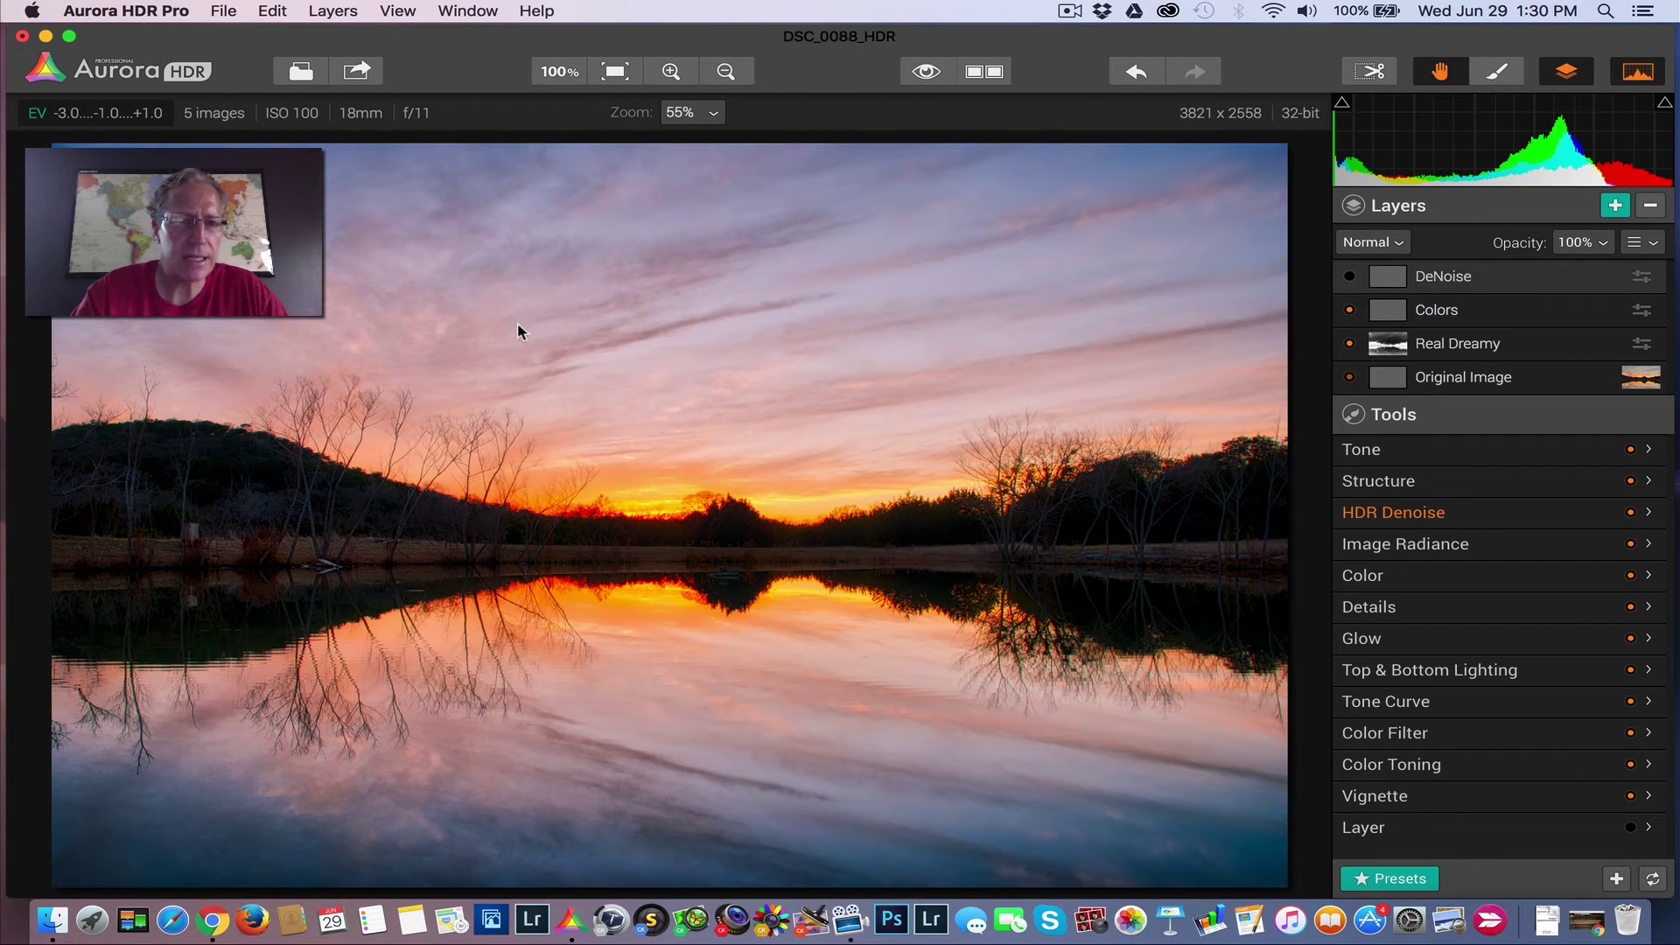
pyautogui.click(1350, 278)
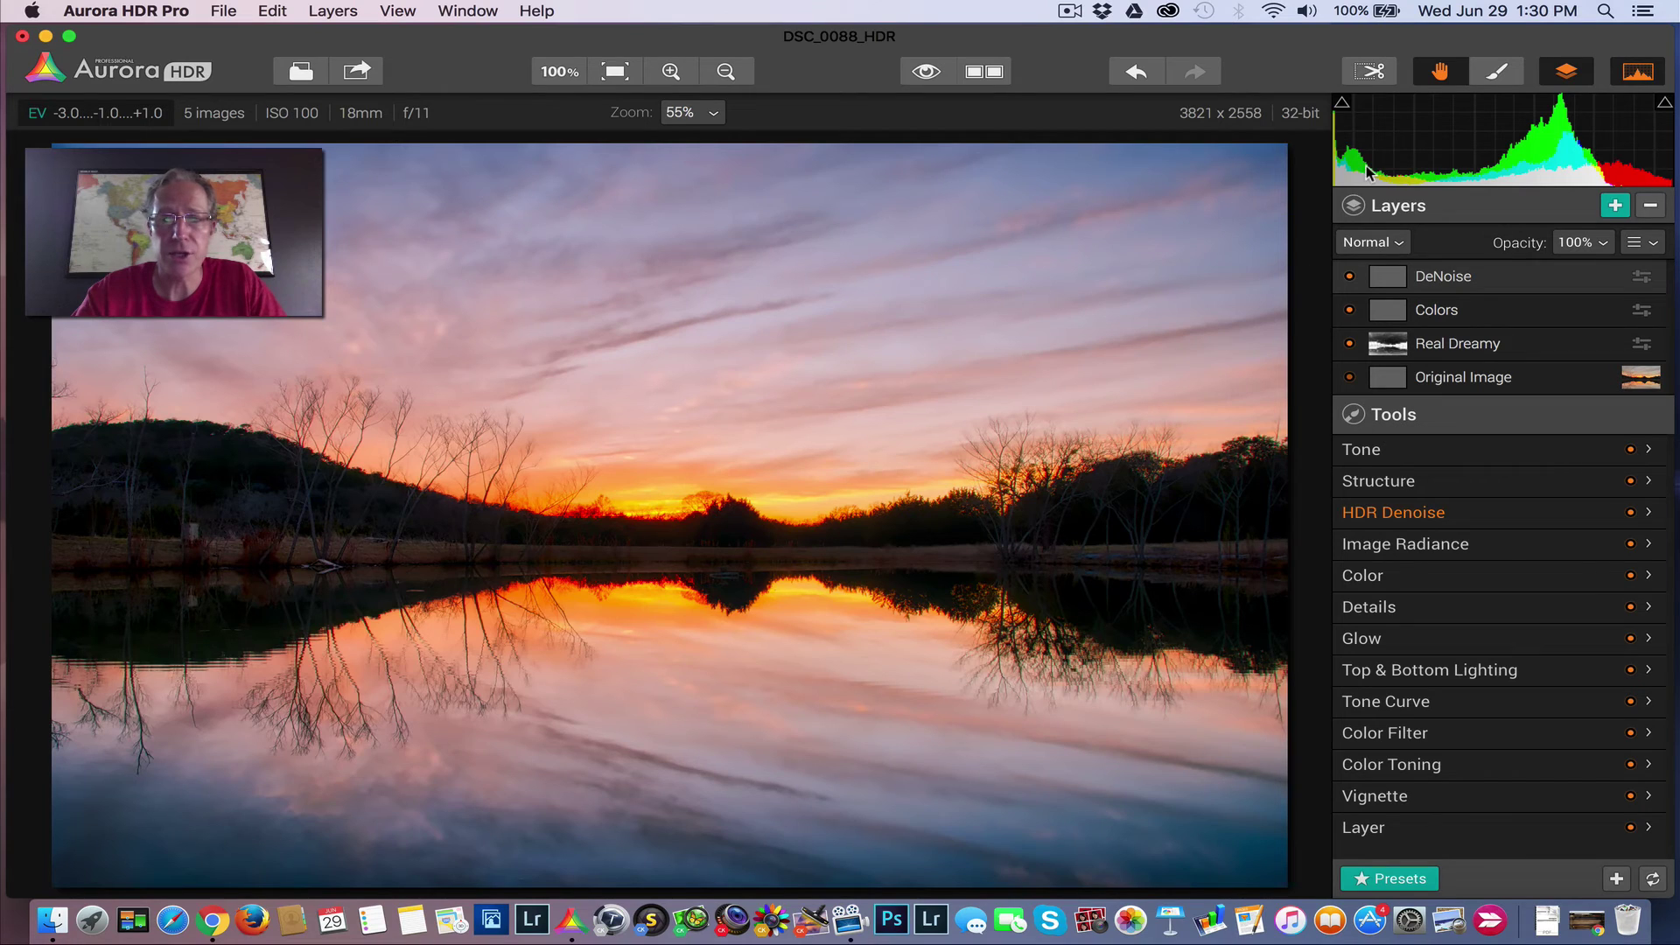
# - Set up a smaller 100% opacity mask brush in Eraser mode on the DeNoise layer
pyautogui.click(1494, 79)
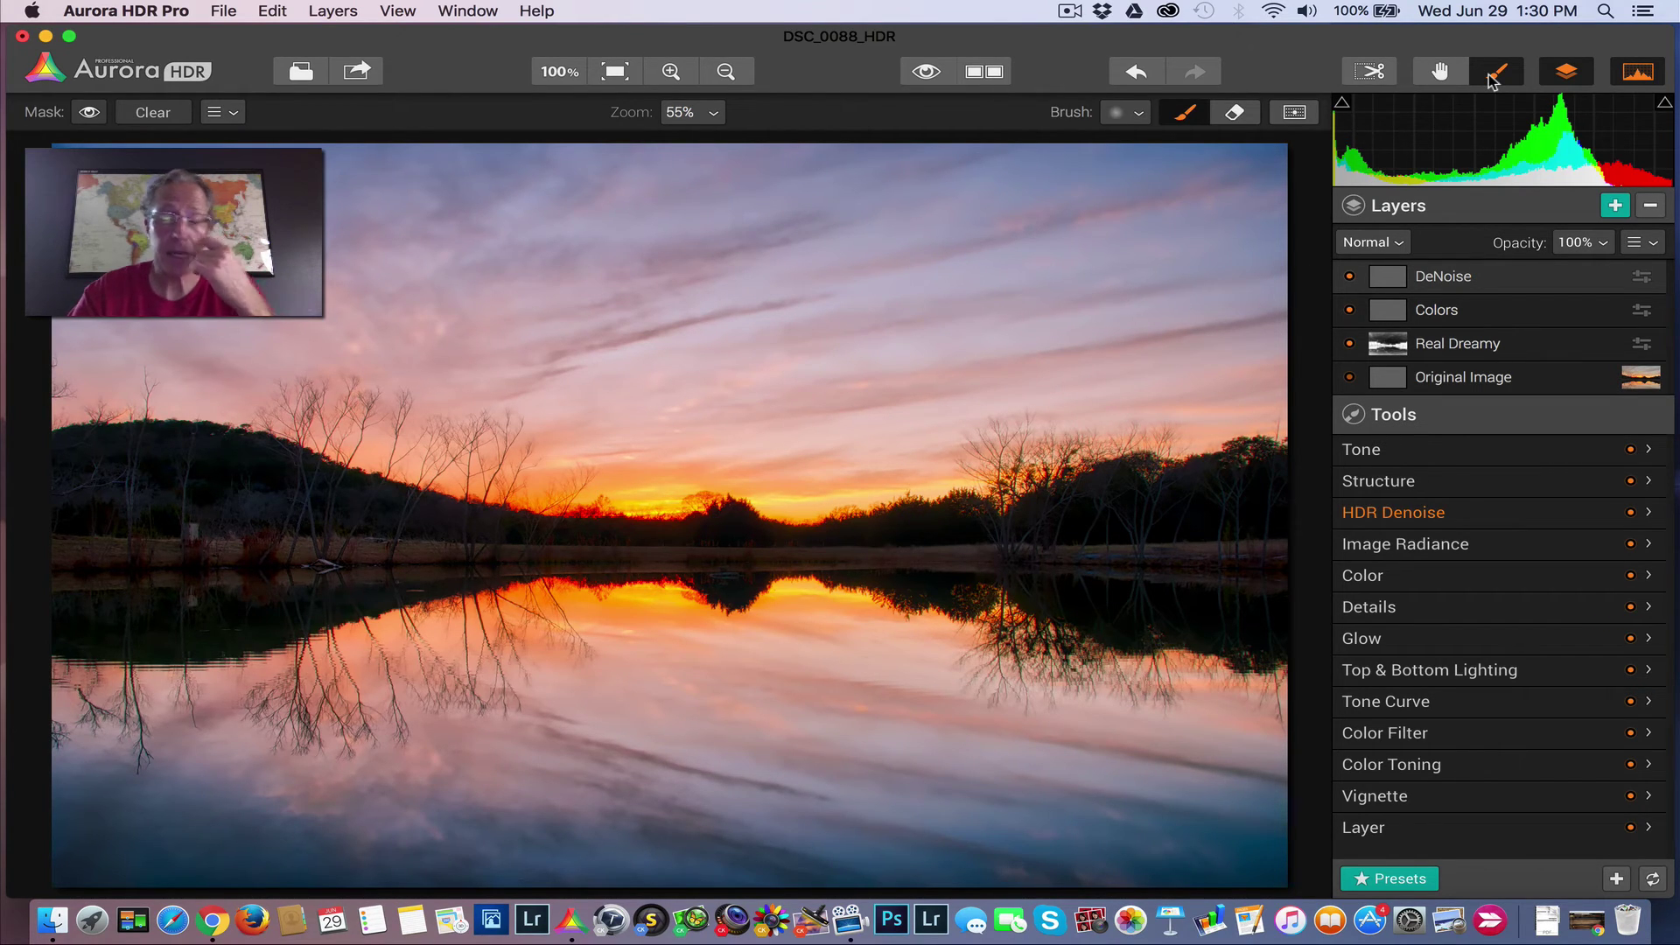
pyautogui.click(1123, 112)
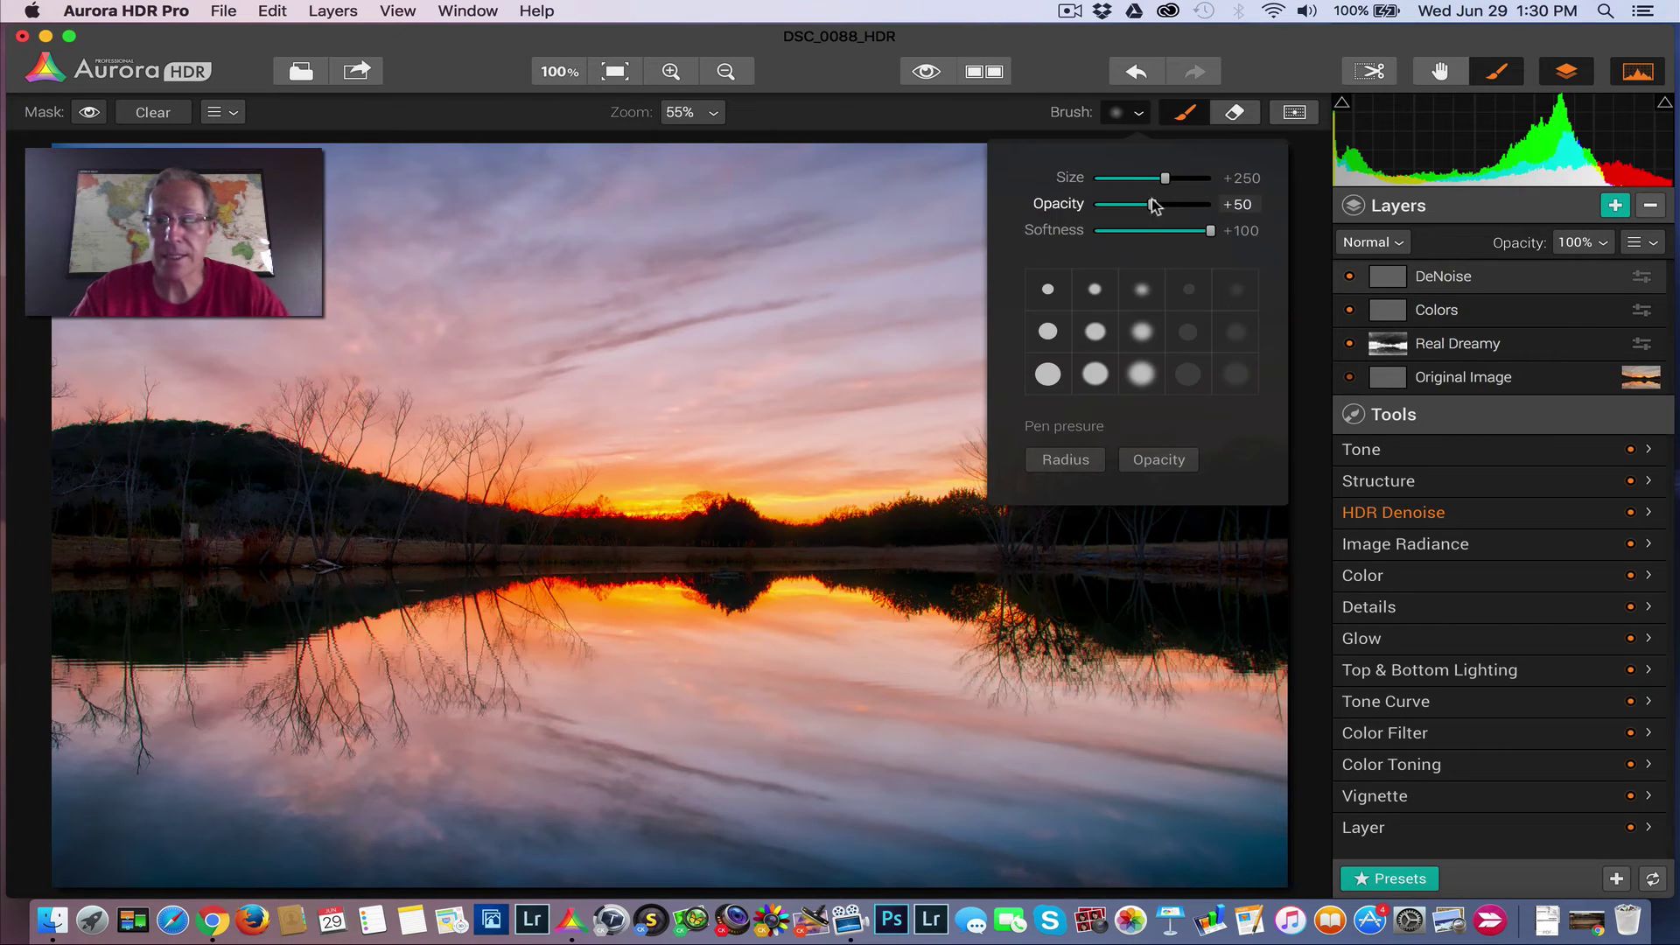
pyautogui.moveTo(1151, 205)
pyautogui.mouseDown()
pyautogui.moveTo(1212, 206)
pyautogui.moveTo(1153, 181)
pyautogui.moveTo(1090, 189)
pyautogui.mouseUp()
pyautogui.click(1129, 112)
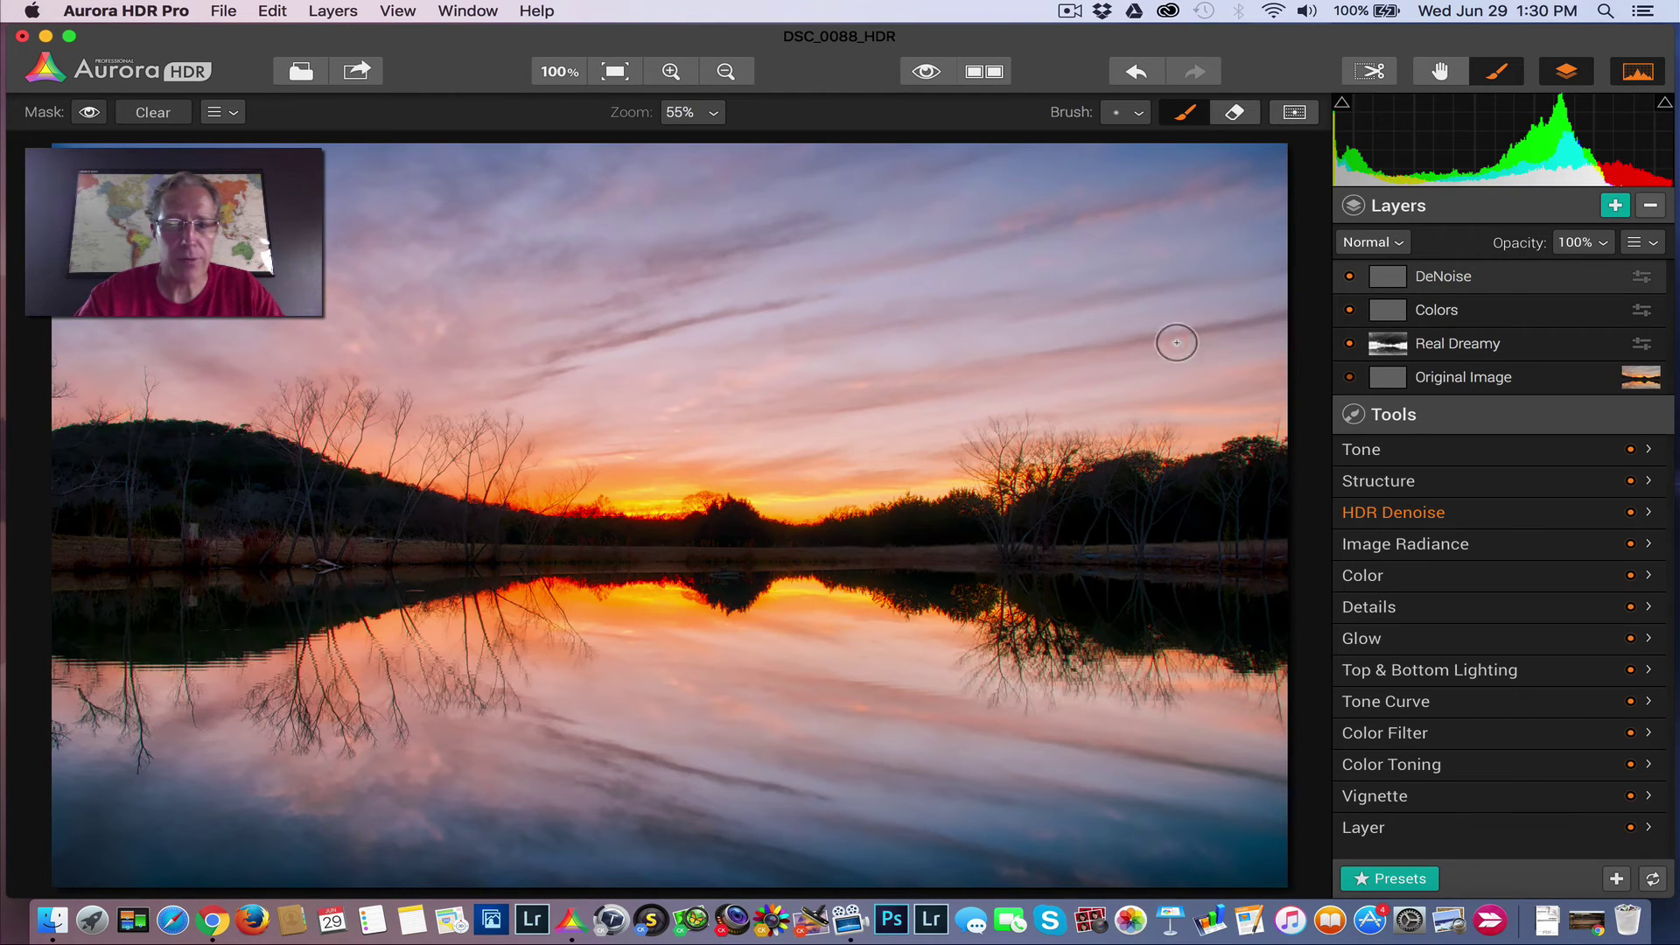
pyautogui.click(1235, 112)
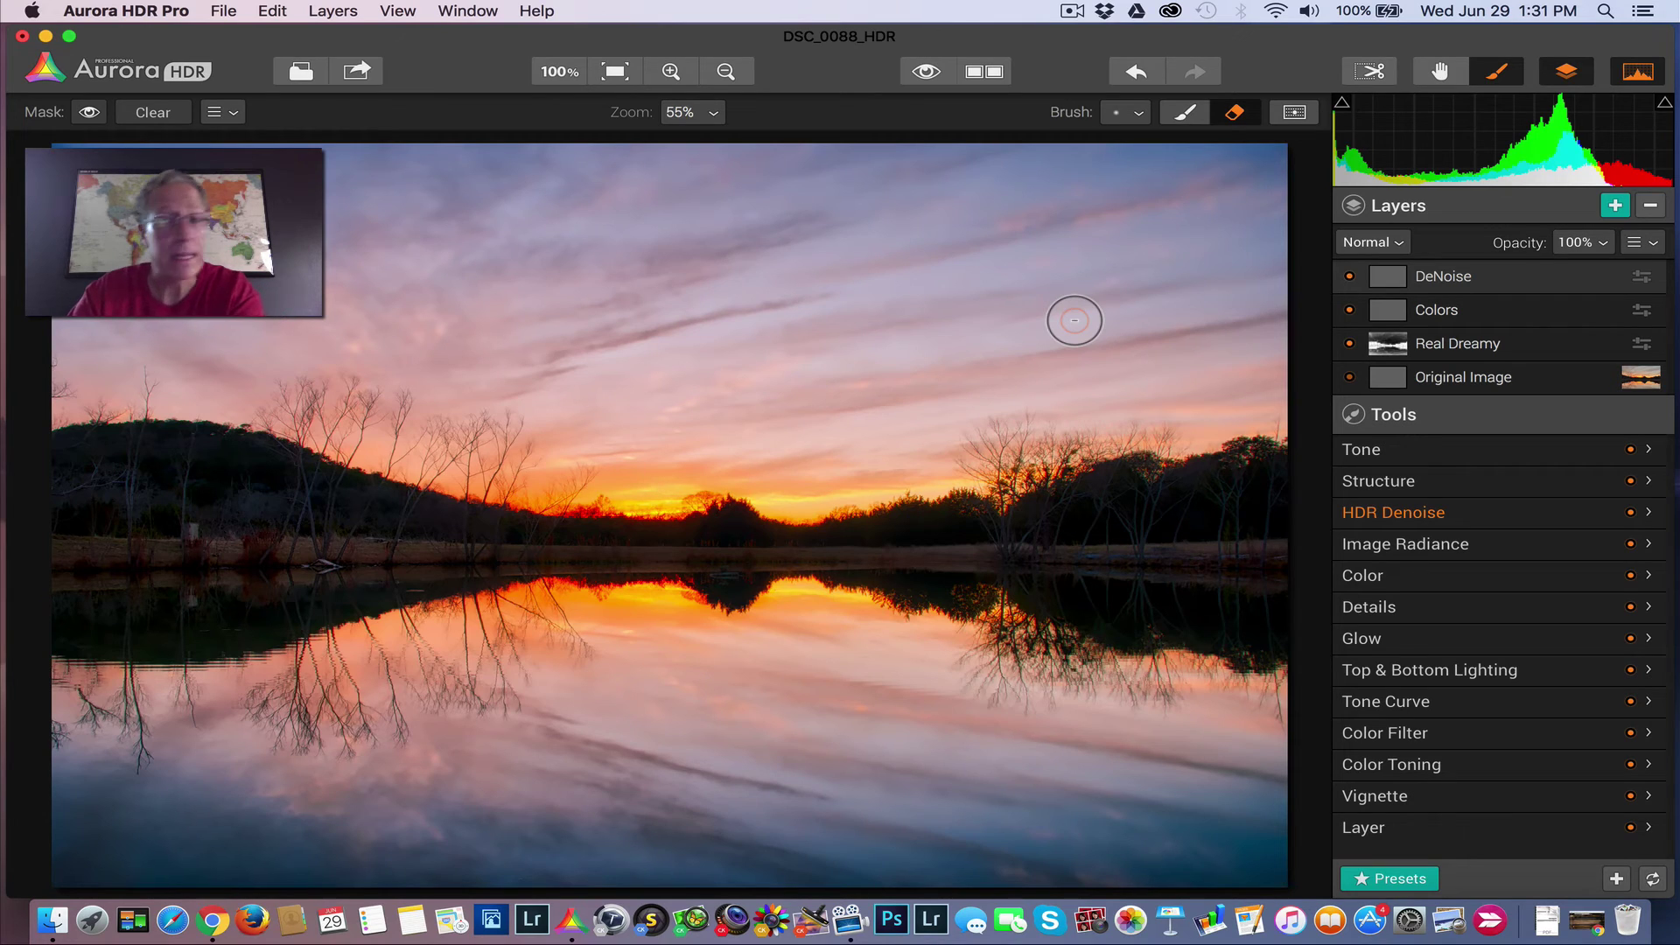
# - Resize the eraser and brush the DeNoise effect off the tree line and shoreline
pyautogui.press(']')
pyautogui.press(']')
pyautogui.press(']')
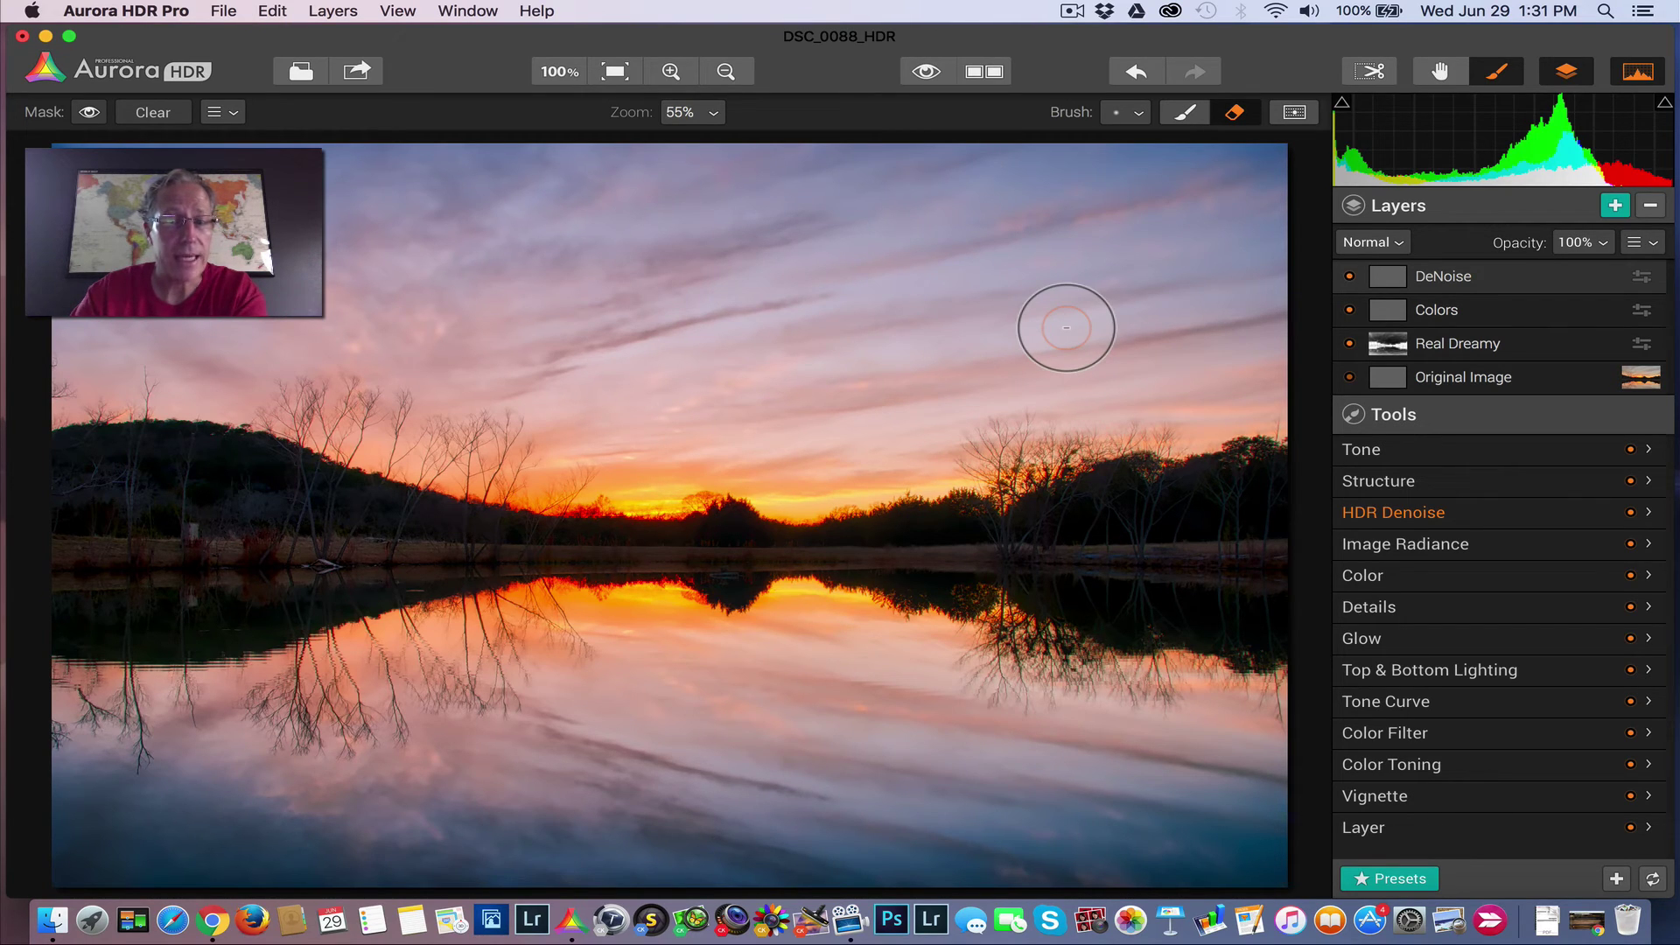
pyautogui.press('[')
pyautogui.press('[')
pyautogui.press('[')
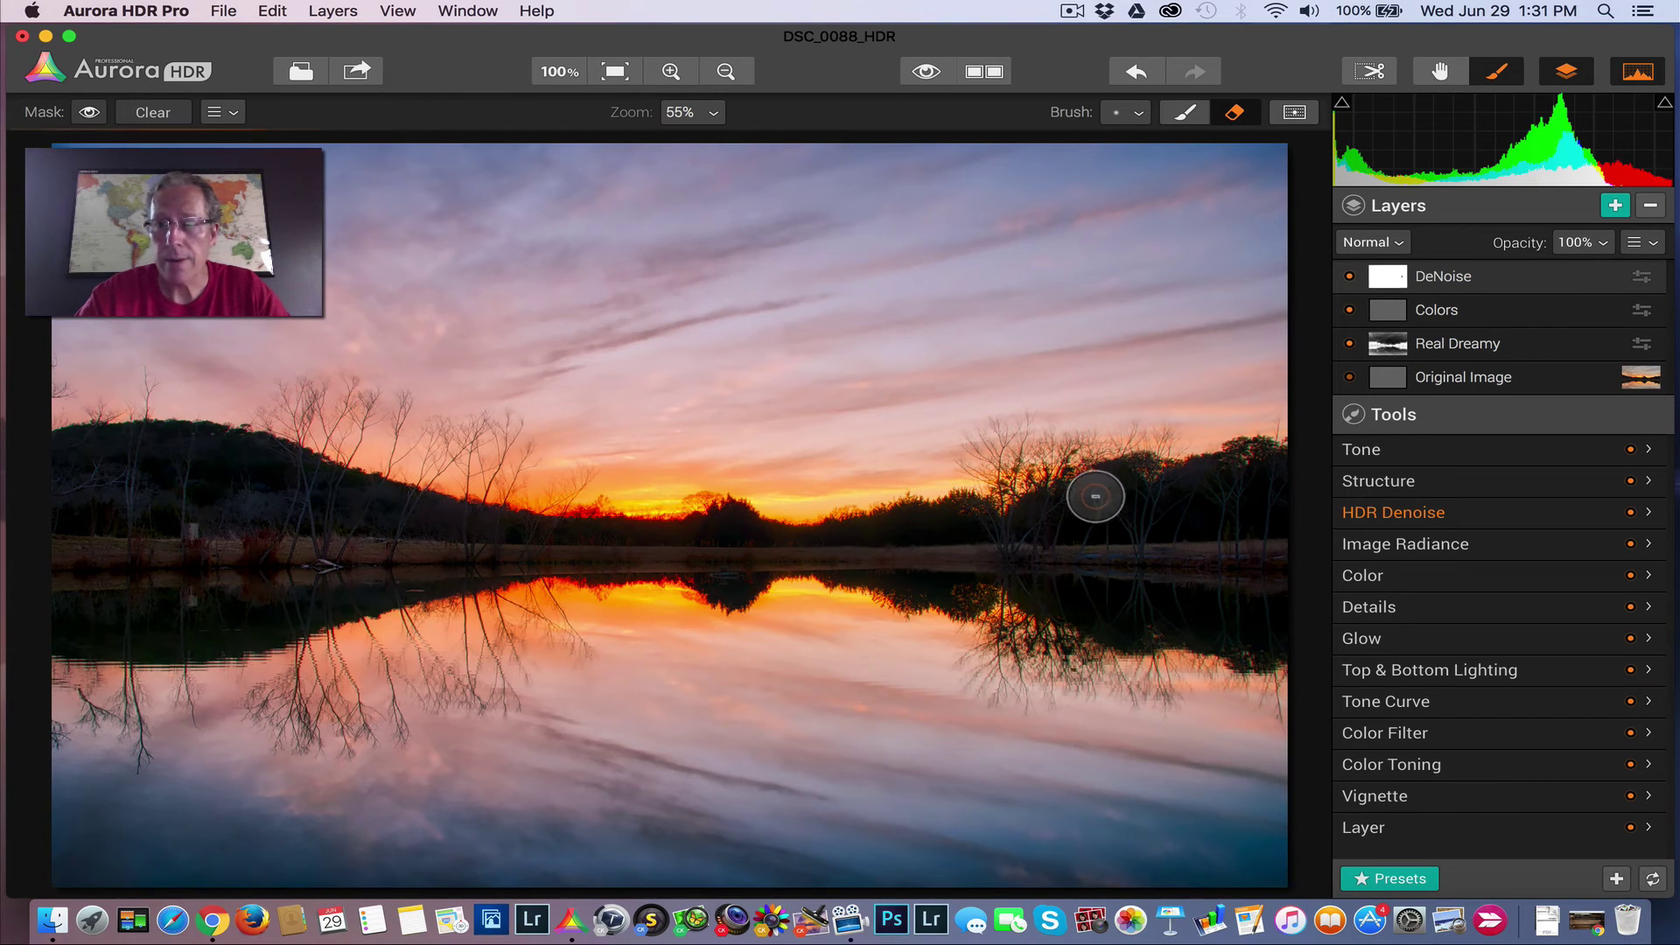
pyautogui.moveTo(1078, 551)
pyautogui.mouseDown()
pyautogui.moveTo(931, 547)
pyautogui.moveTo(986, 584)
pyautogui.mouseUp()
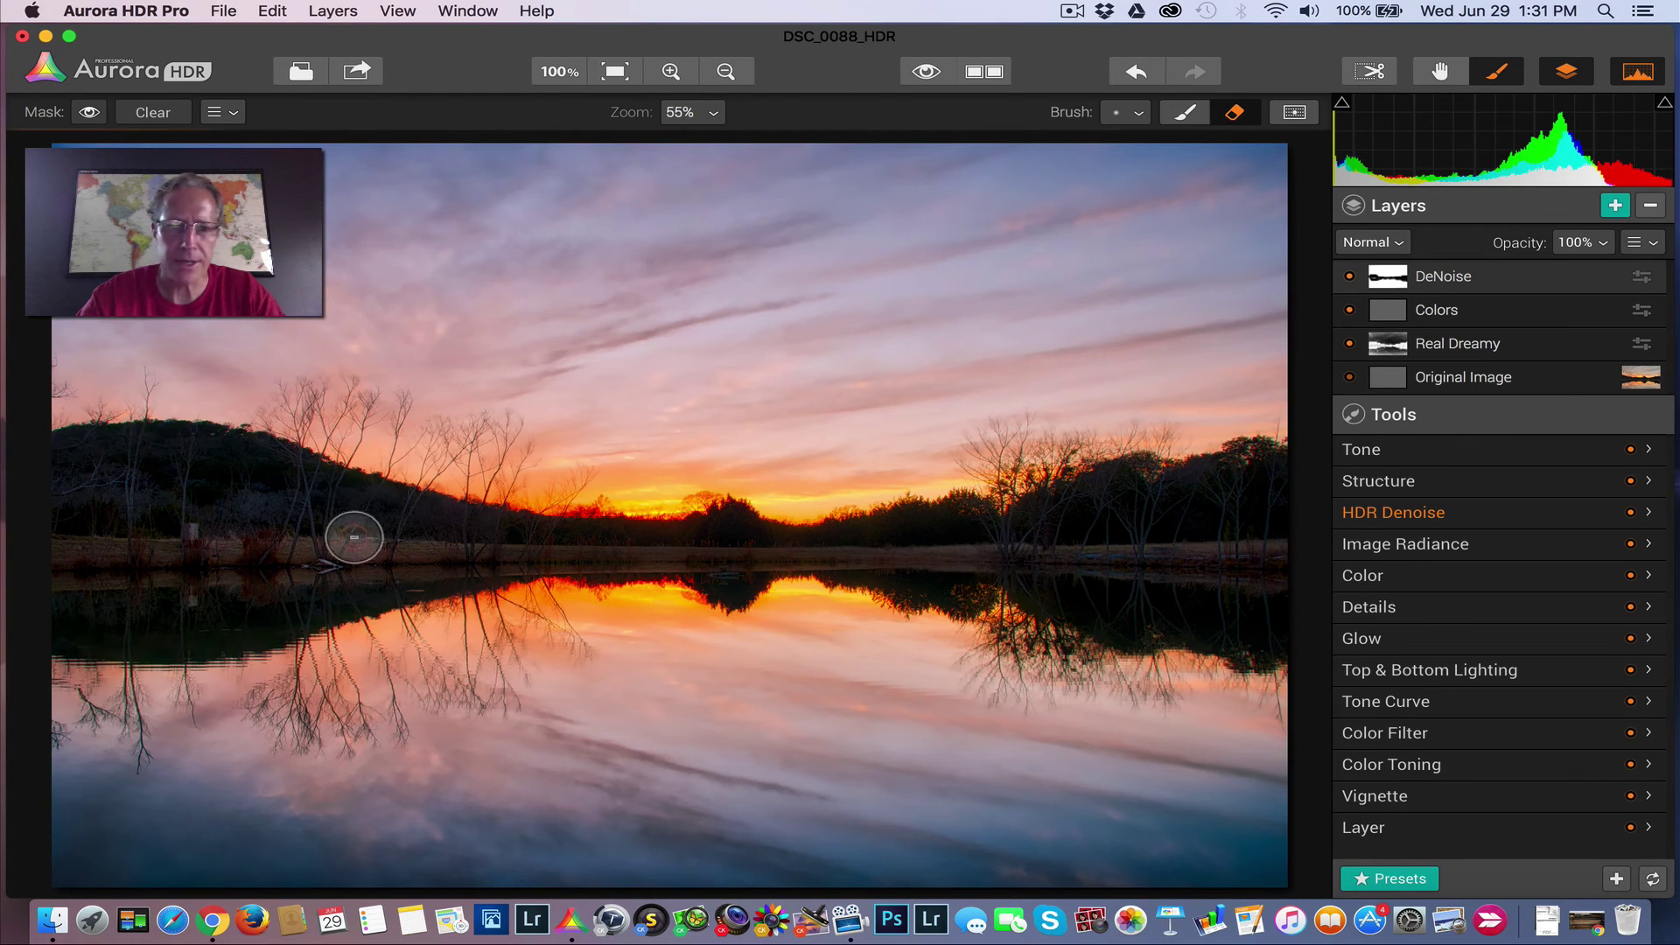
# - With the red mask overlay shown, erase DeNoise from the left and right shoreline edges
pyautogui.click(90, 114)
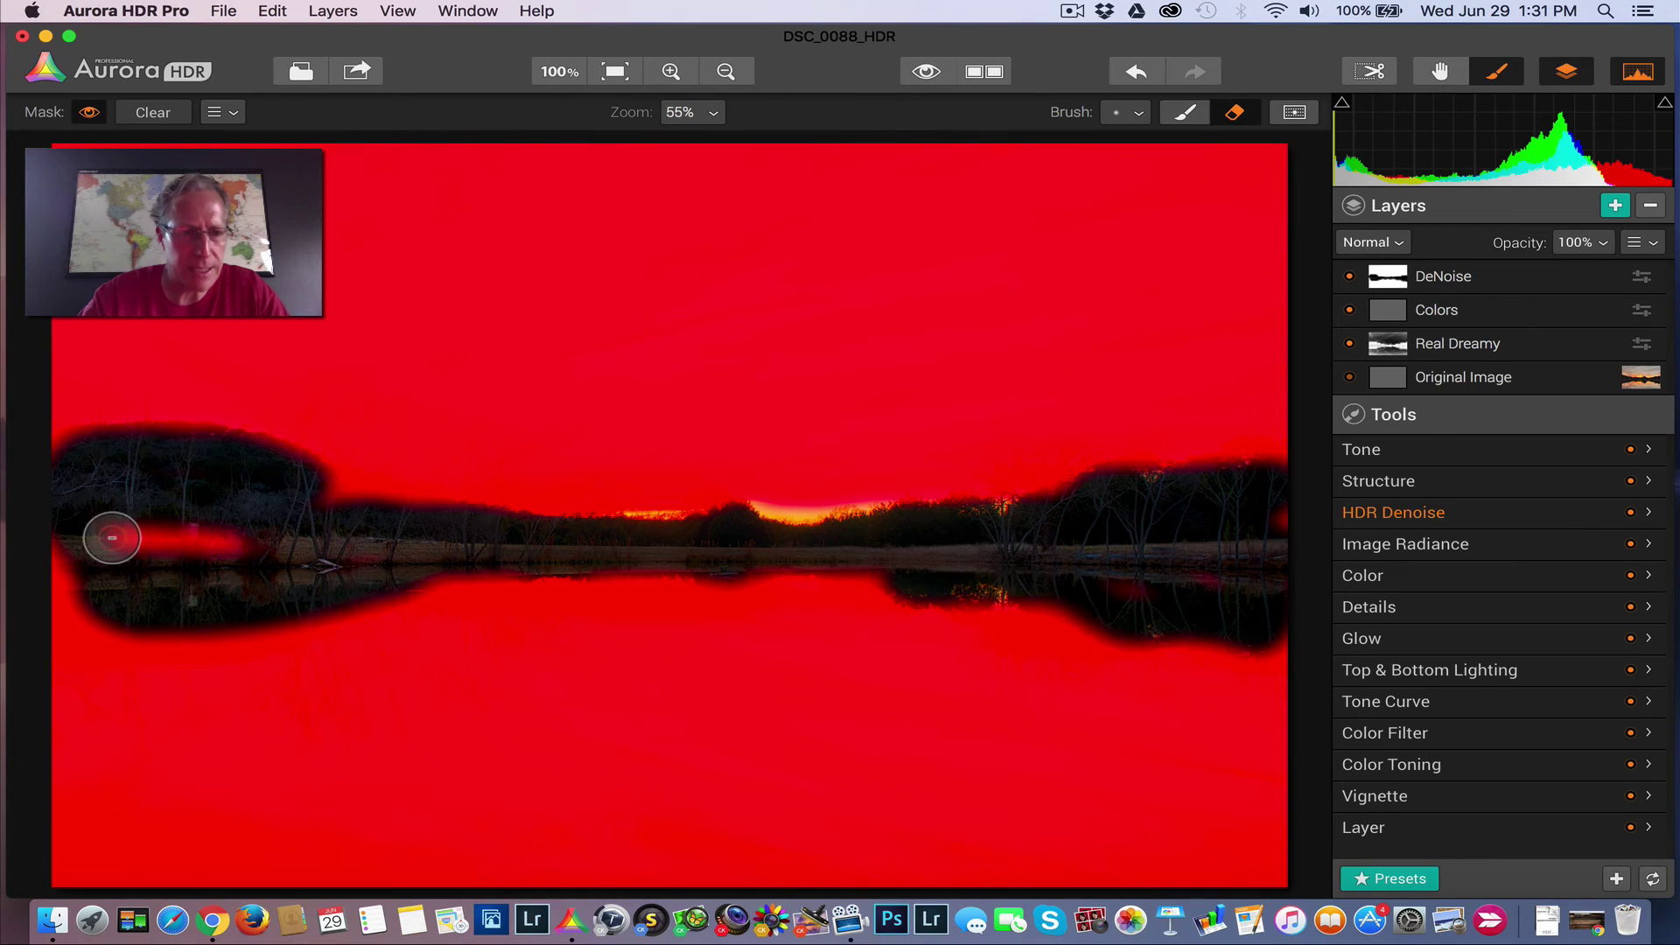
pyautogui.moveTo(405, 562)
pyautogui.mouseDown()
pyautogui.moveTo(77, 555)
pyautogui.moveTo(55, 592)
pyautogui.moveTo(105, 611)
pyautogui.moveTo(72, 615)
pyautogui.moveTo(87, 484)
pyautogui.mouseUp()
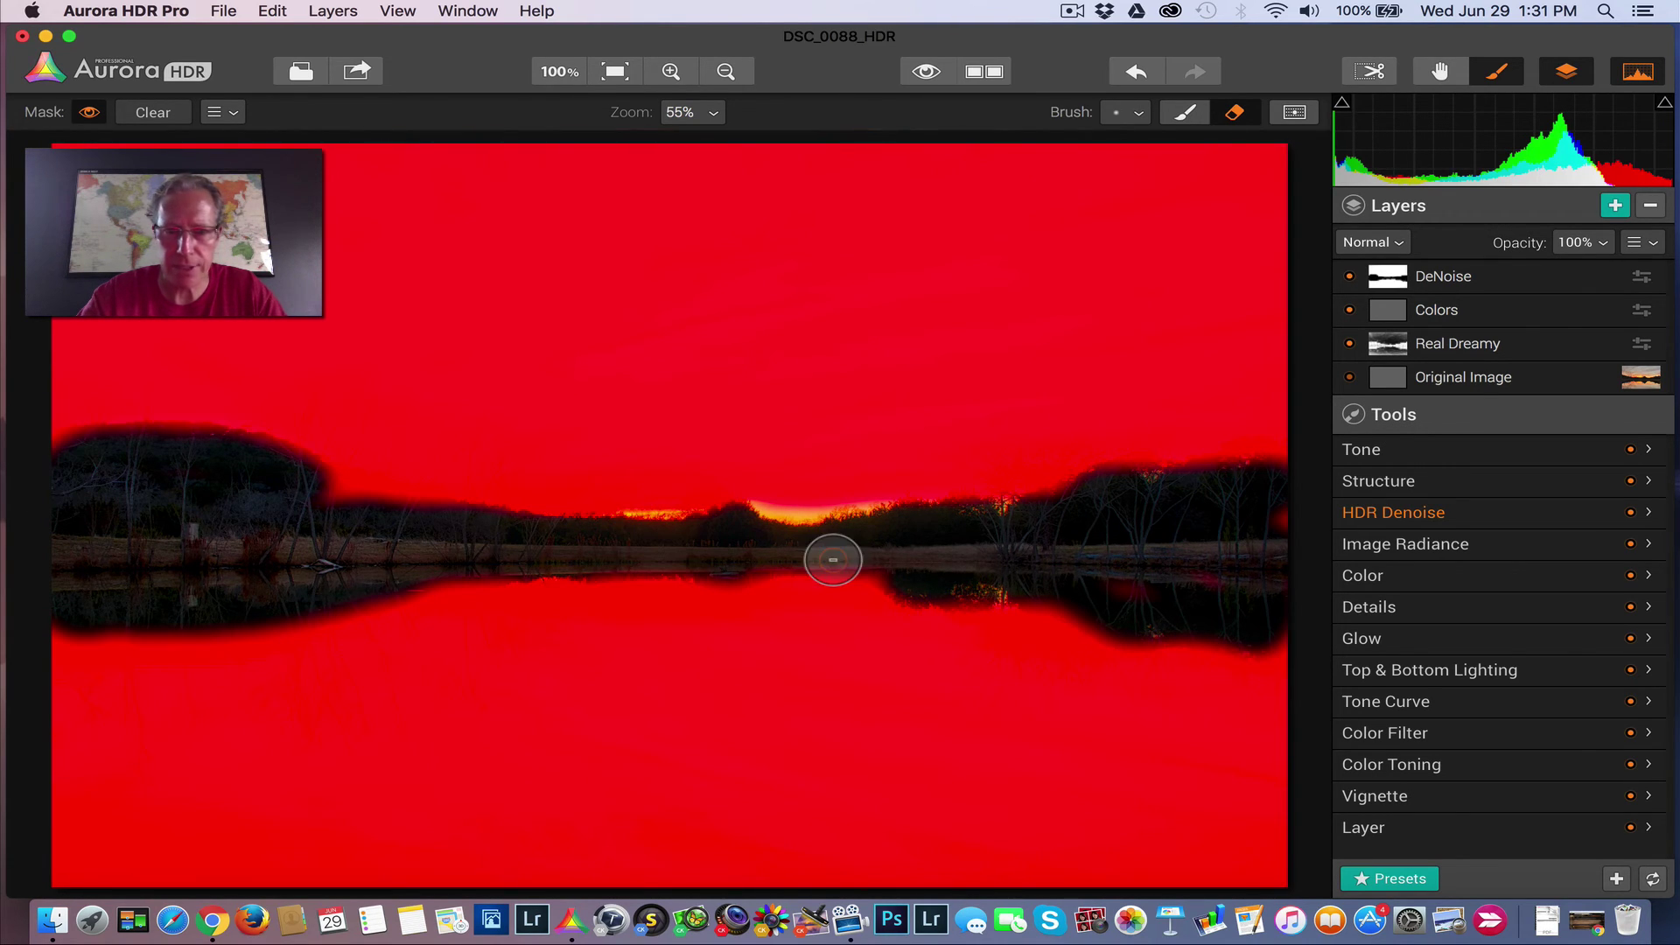
pyautogui.moveTo(1216, 604)
pyautogui.mouseDown()
pyautogui.moveTo(1293, 613)
pyautogui.moveTo(1280, 514)
pyautogui.moveTo(1294, 502)
pyautogui.moveTo(1280, 632)
pyautogui.mouseUp()
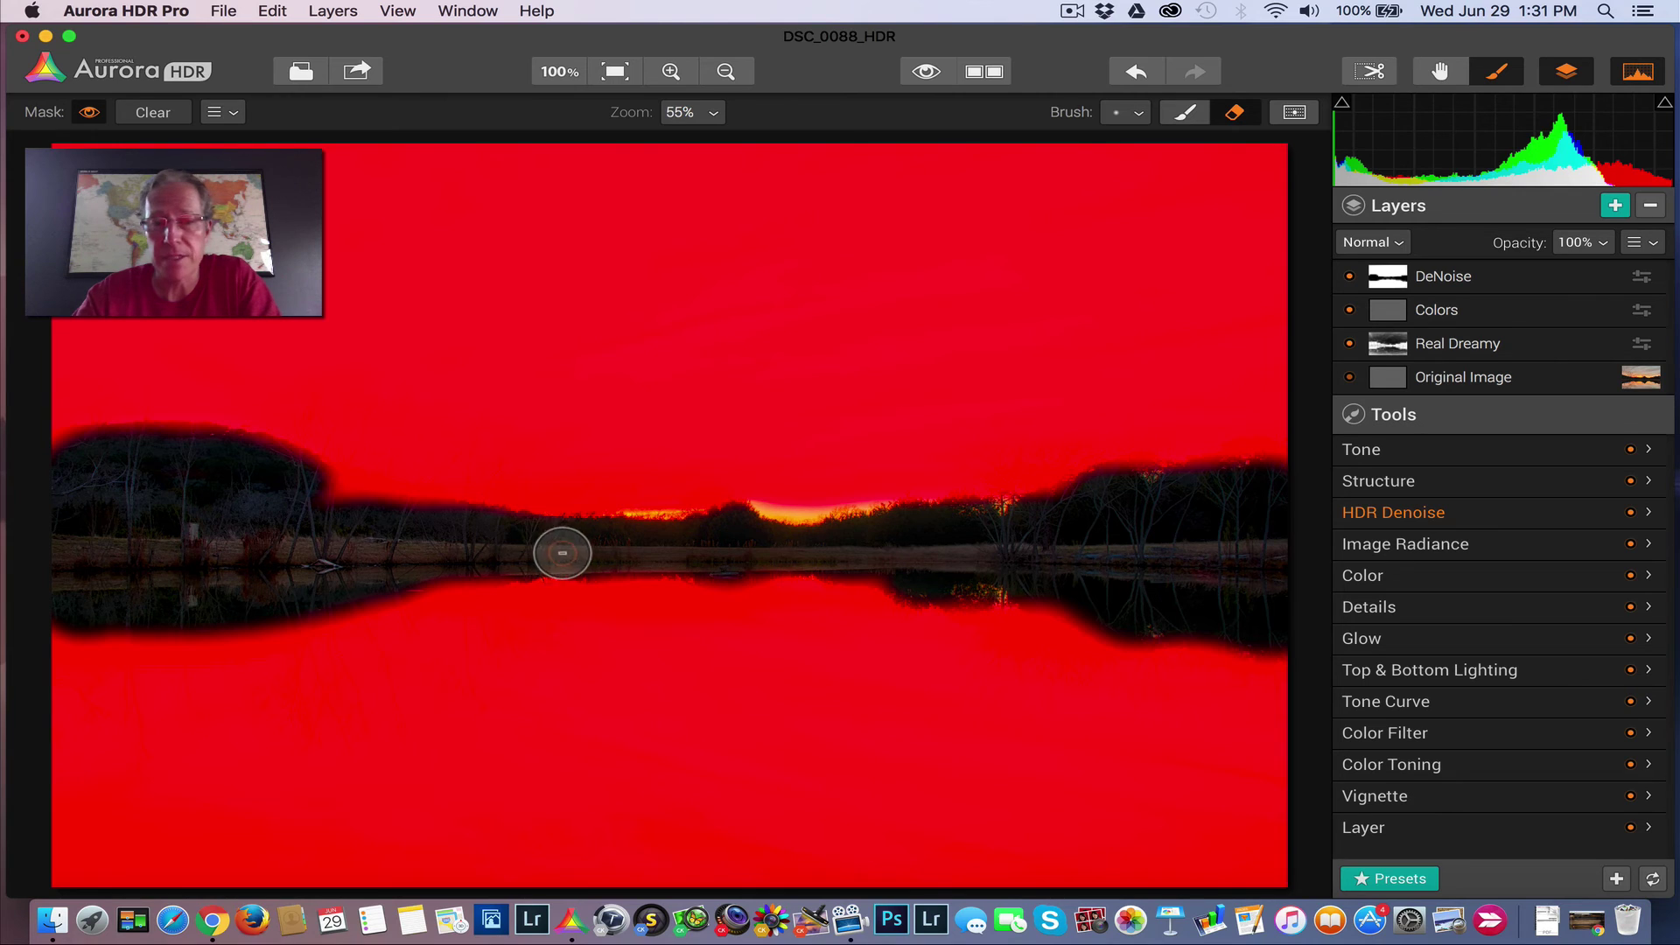
pyautogui.click(90, 113)
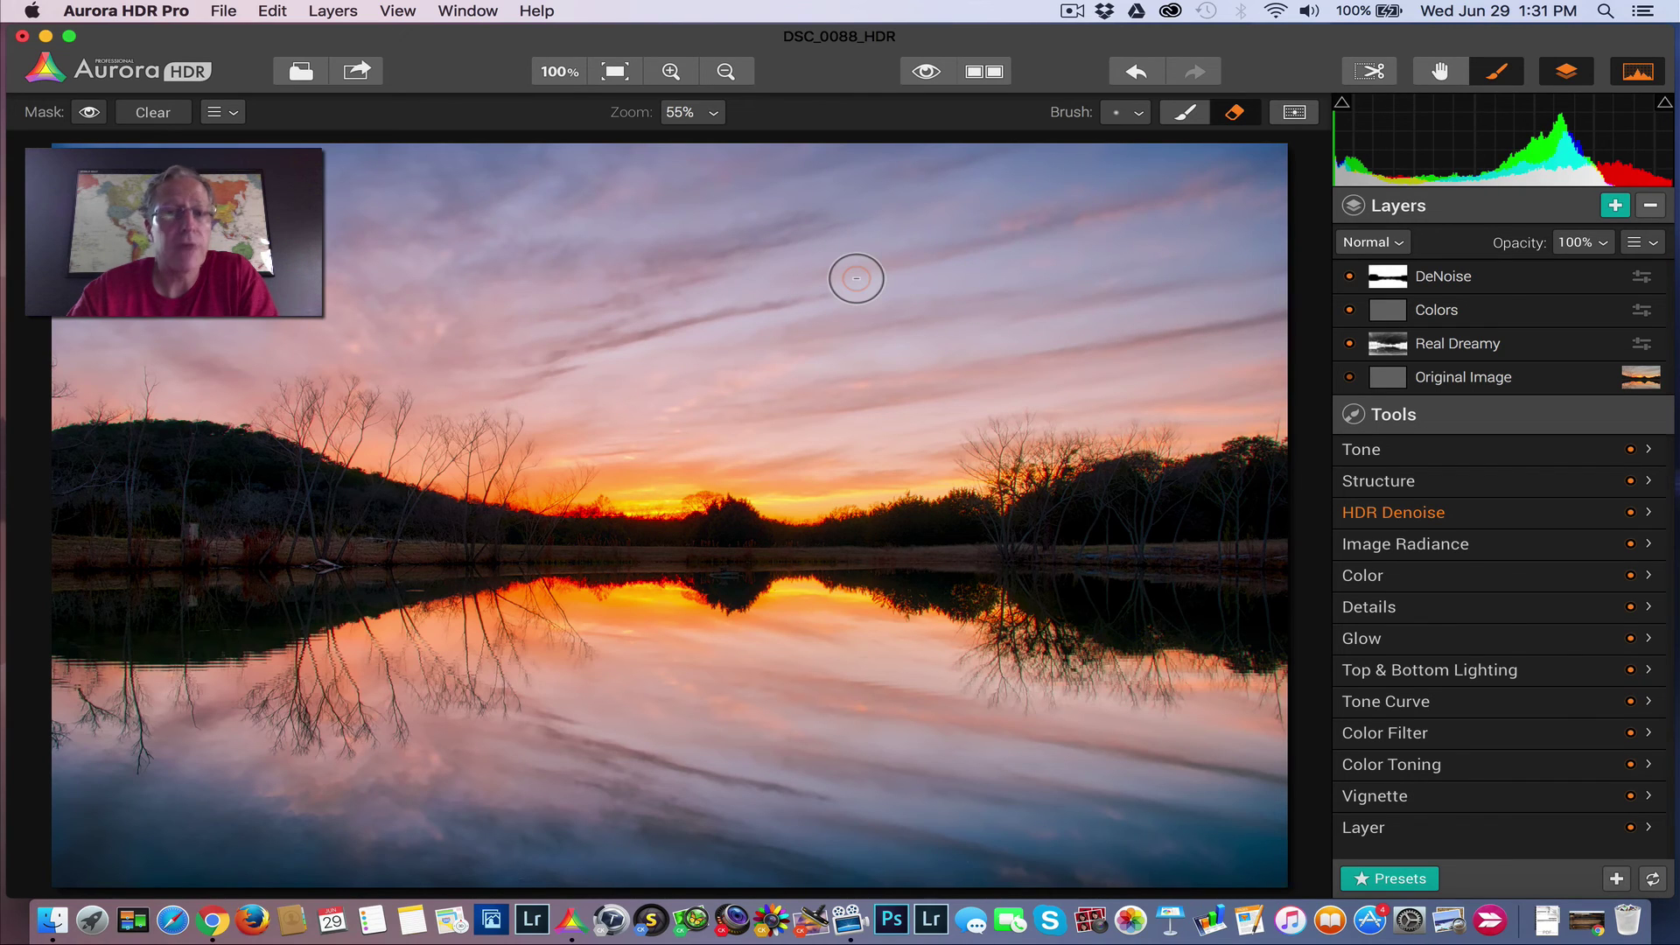
pyautogui.click(1350, 276)
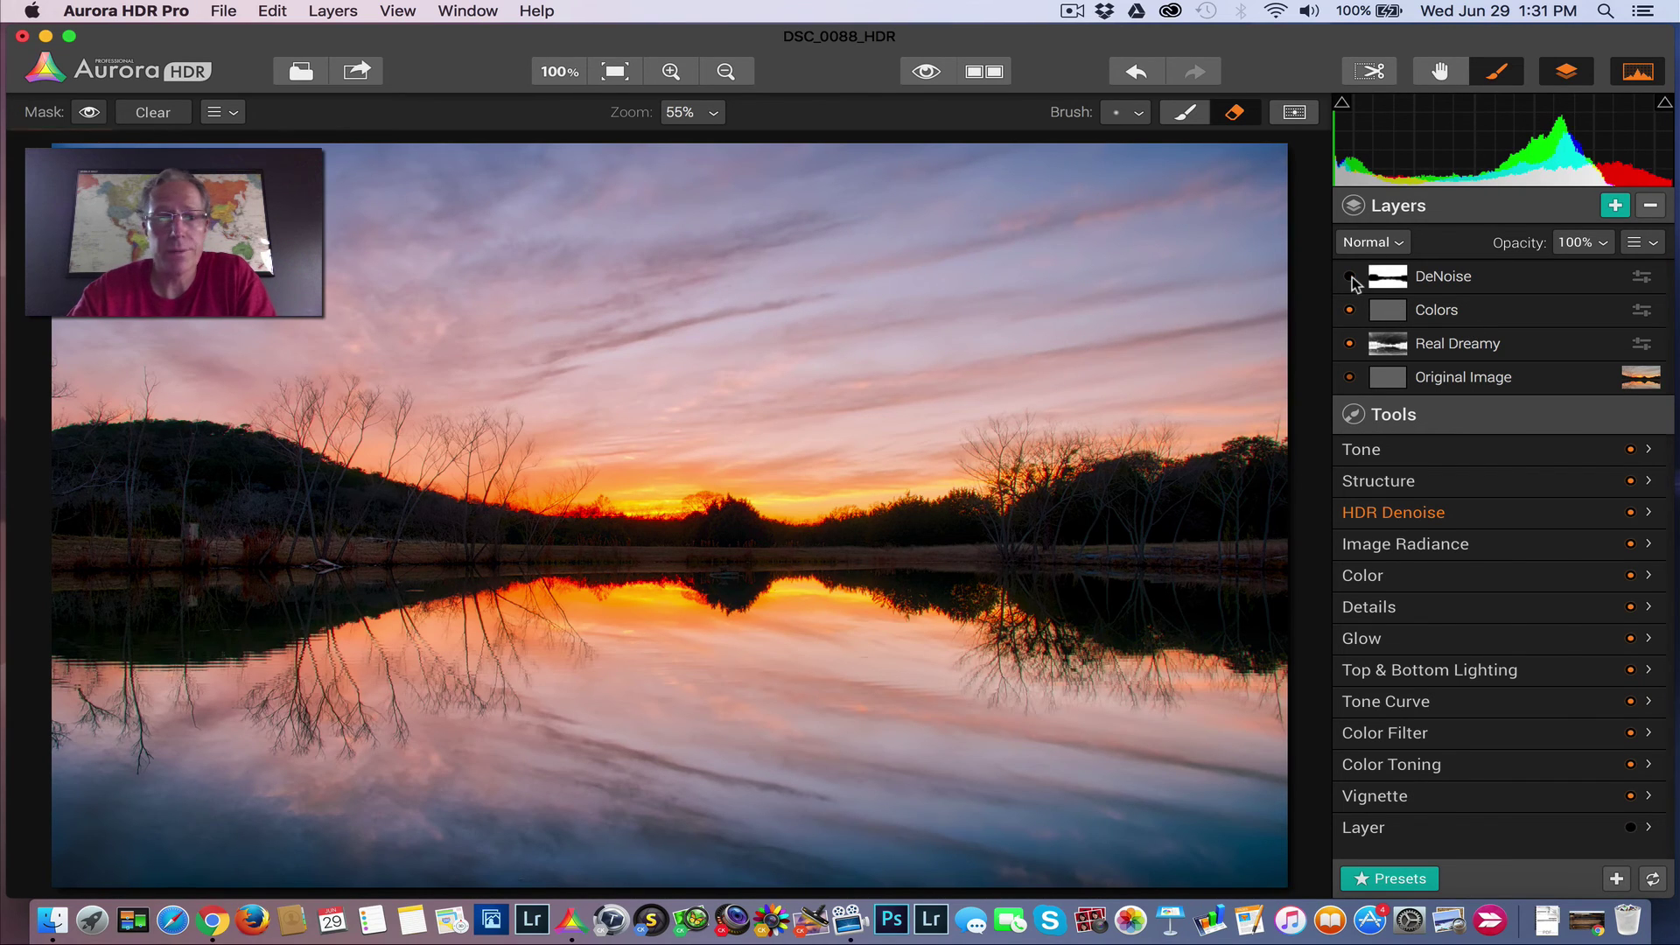
pyautogui.click(1351, 277)
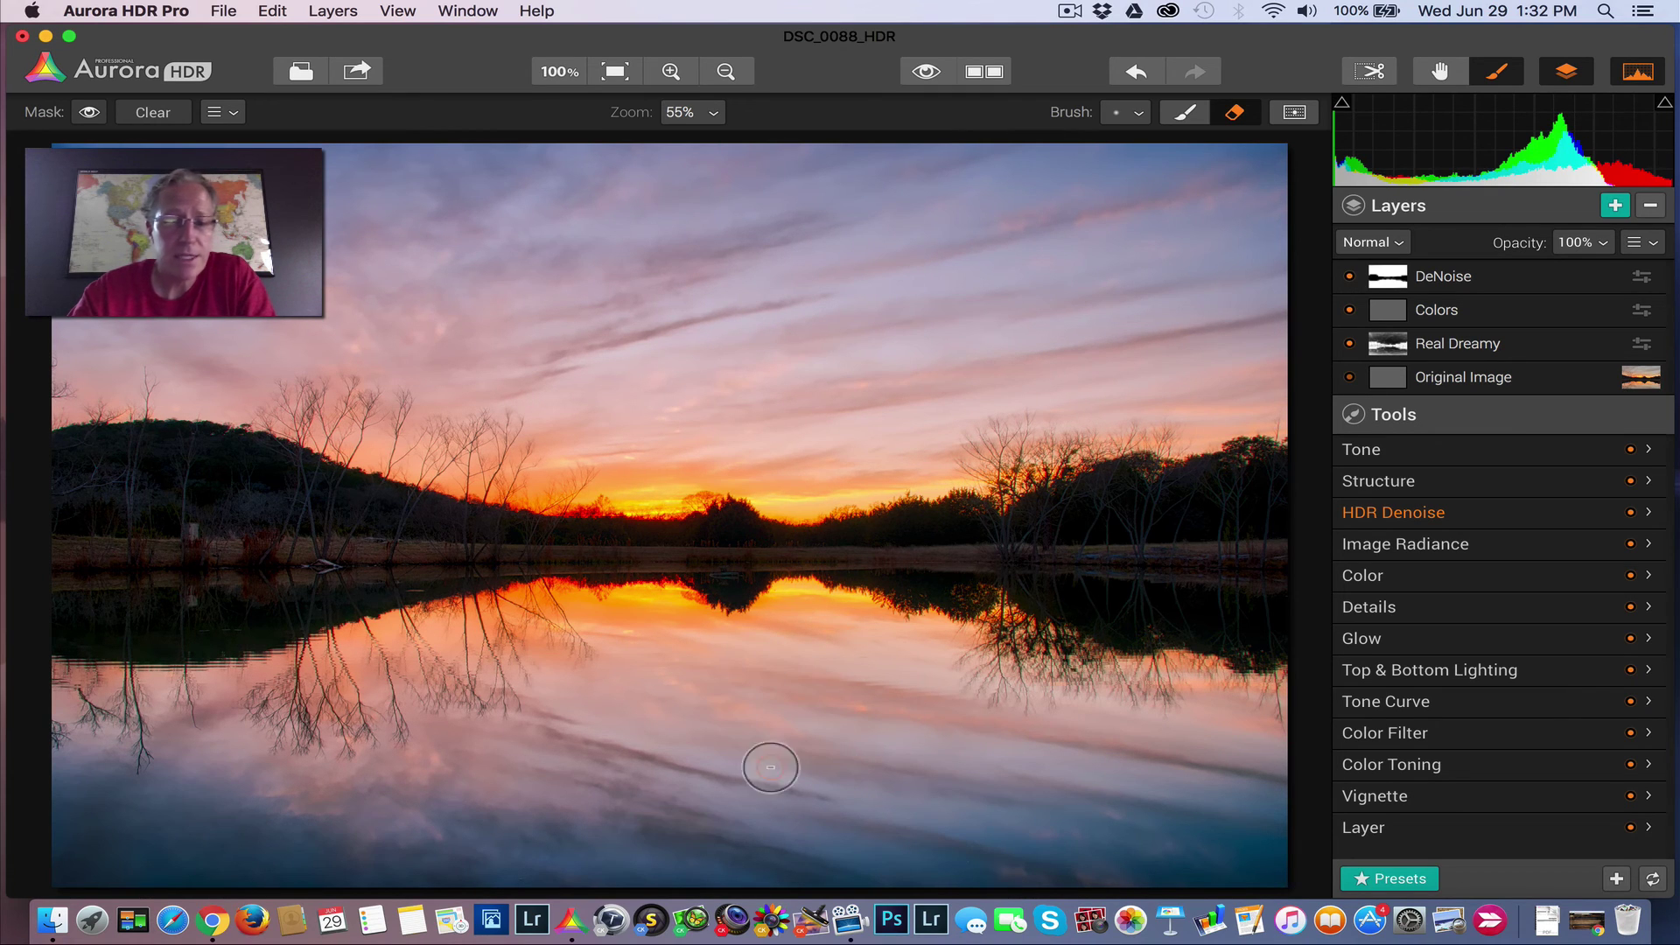
pyautogui.click(927, 72)
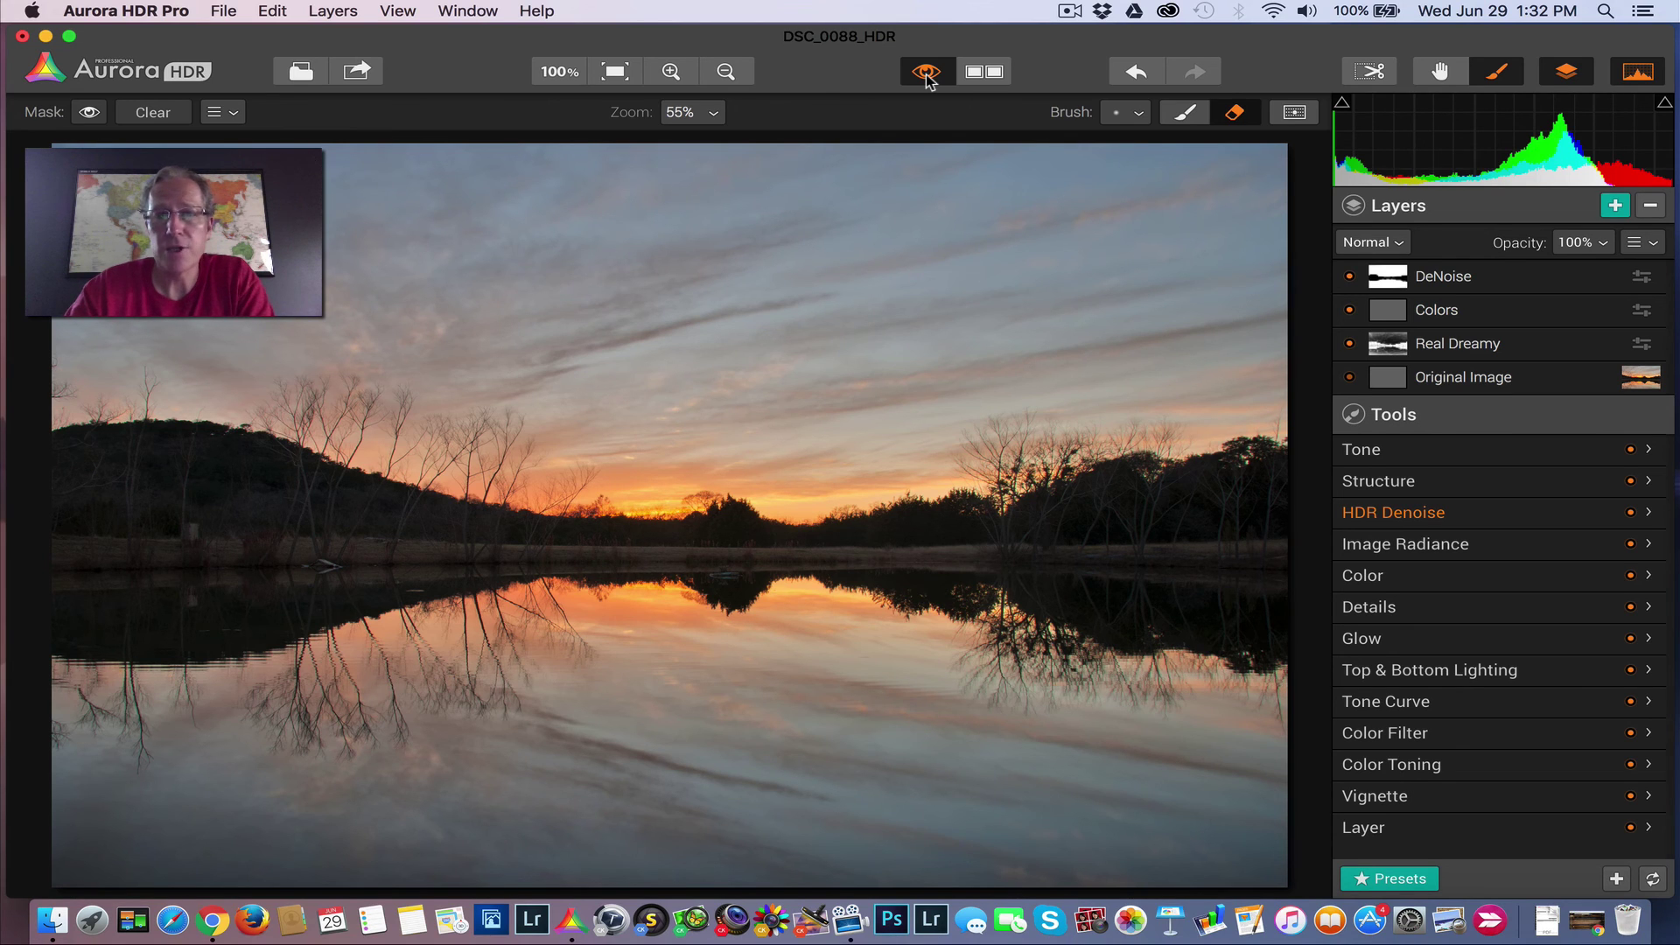
pyautogui.click(927, 74)
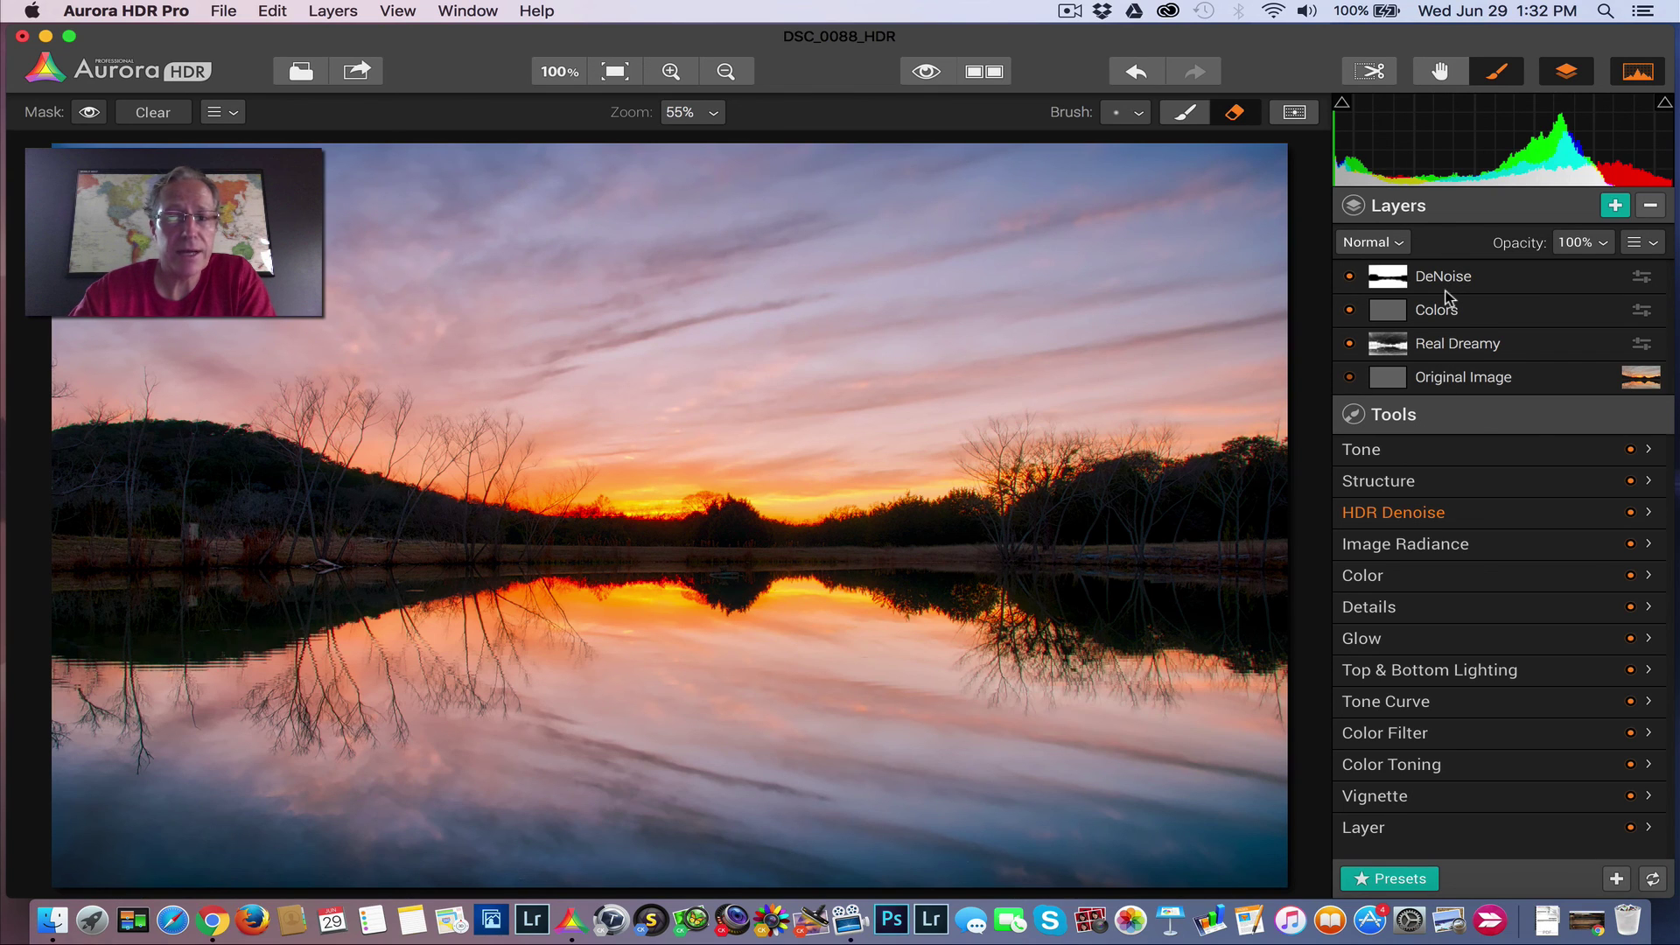
pyautogui.click(926, 72)
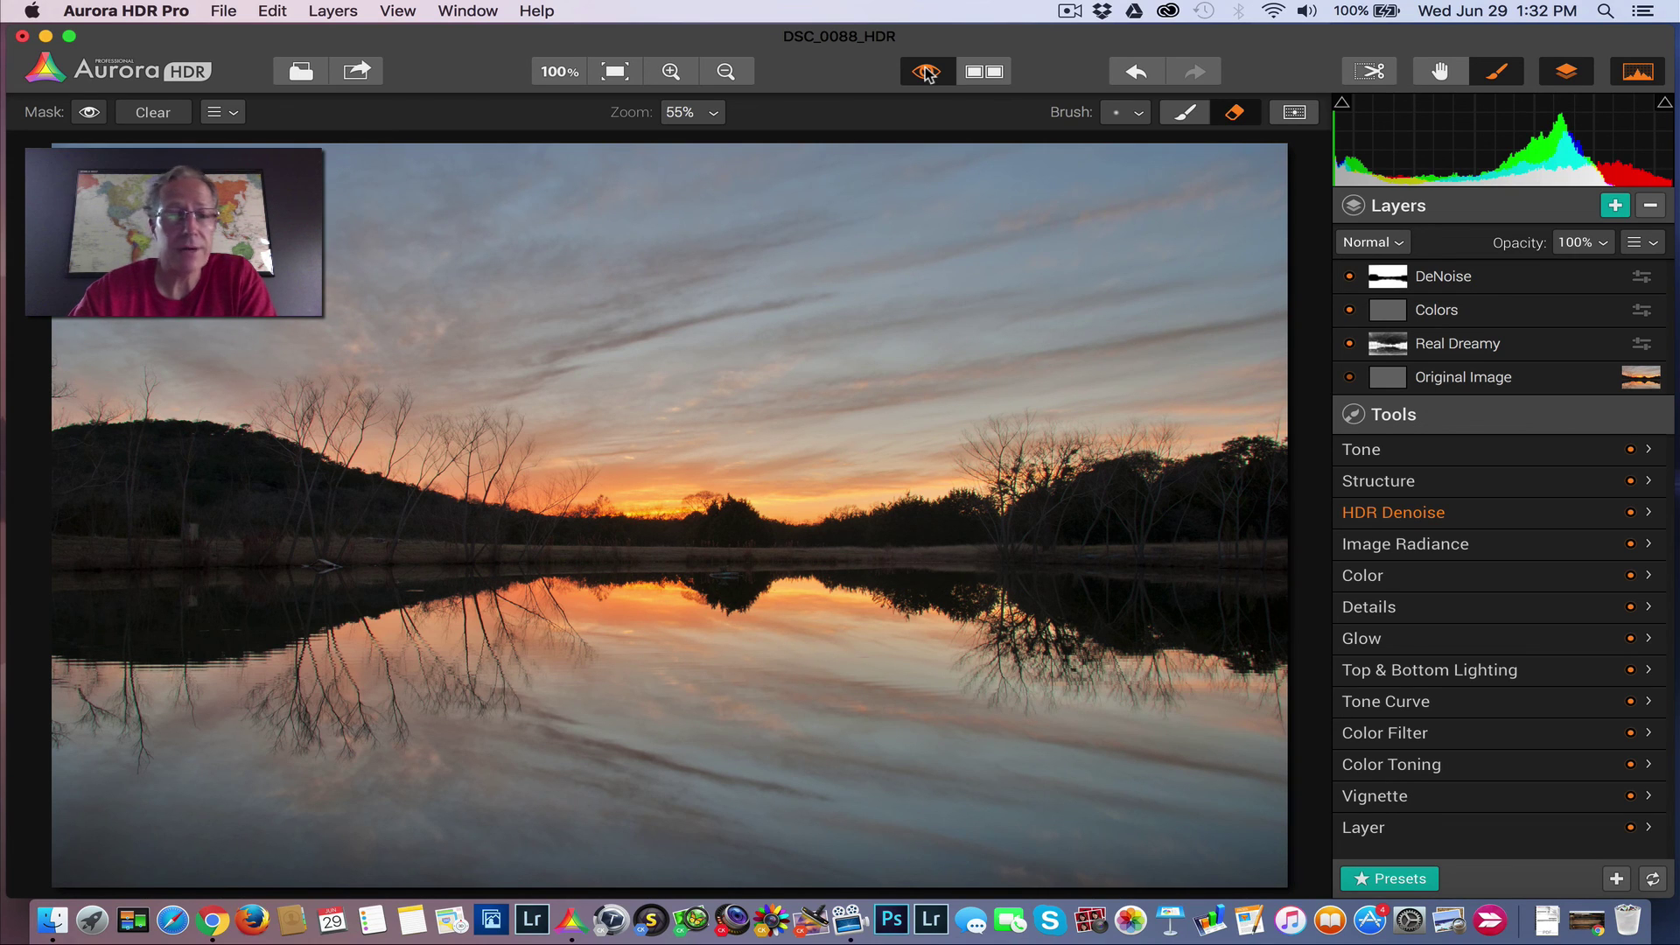
pyautogui.click(926, 72)
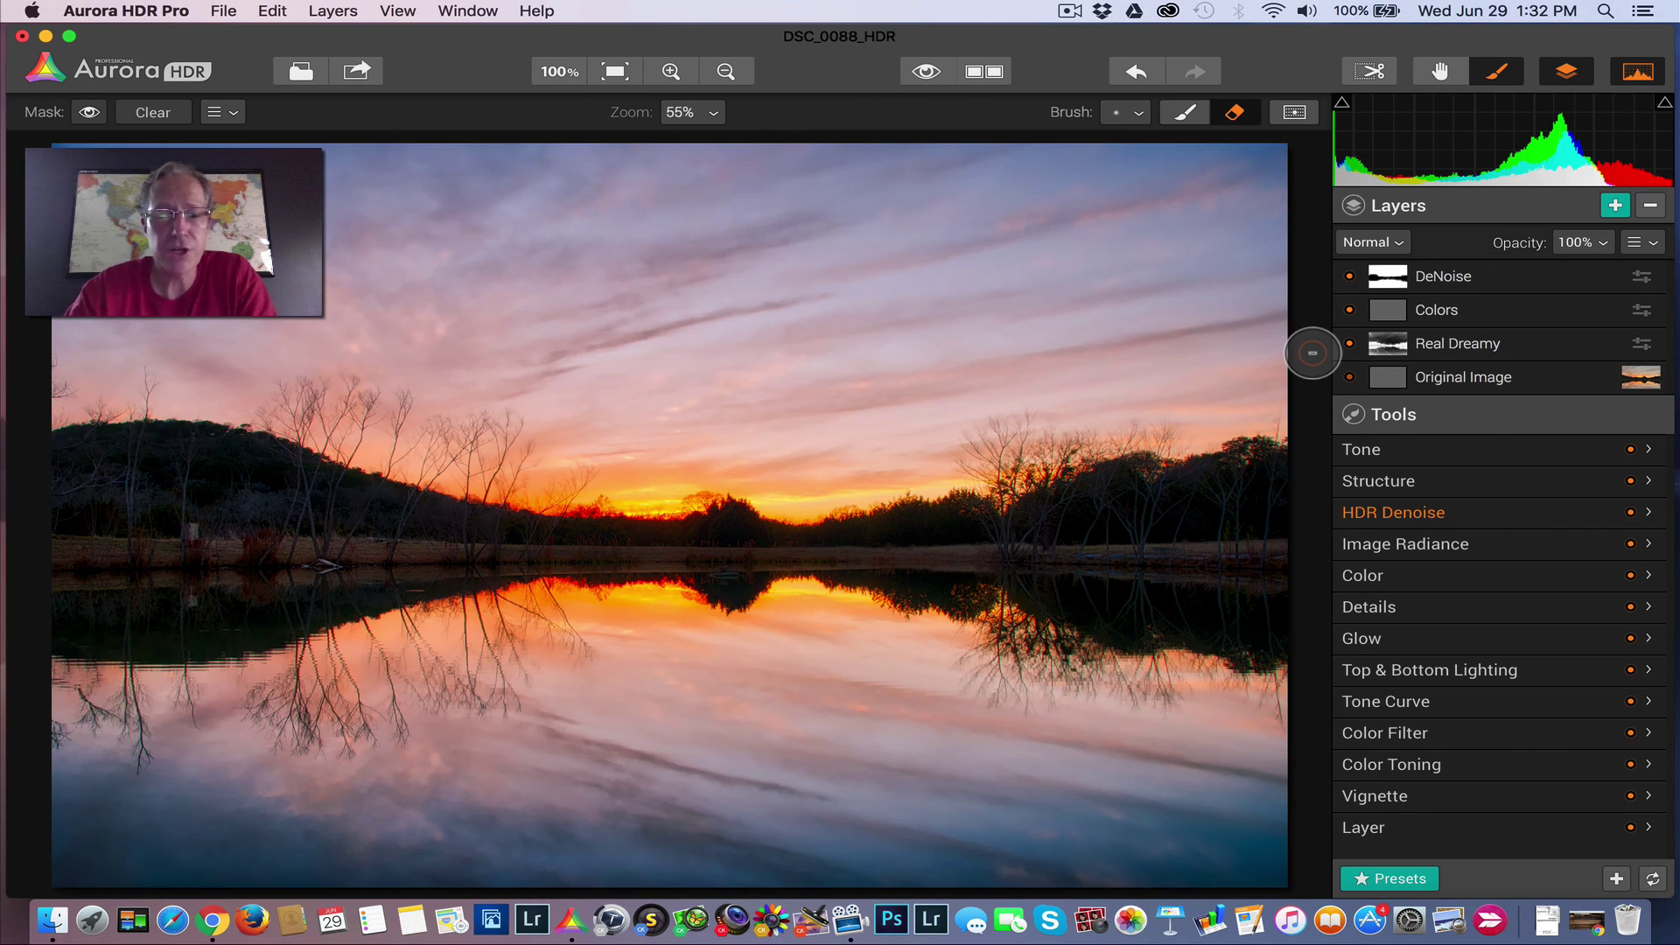
pyautogui.click(928, 73)
pyautogui.click(927, 74)
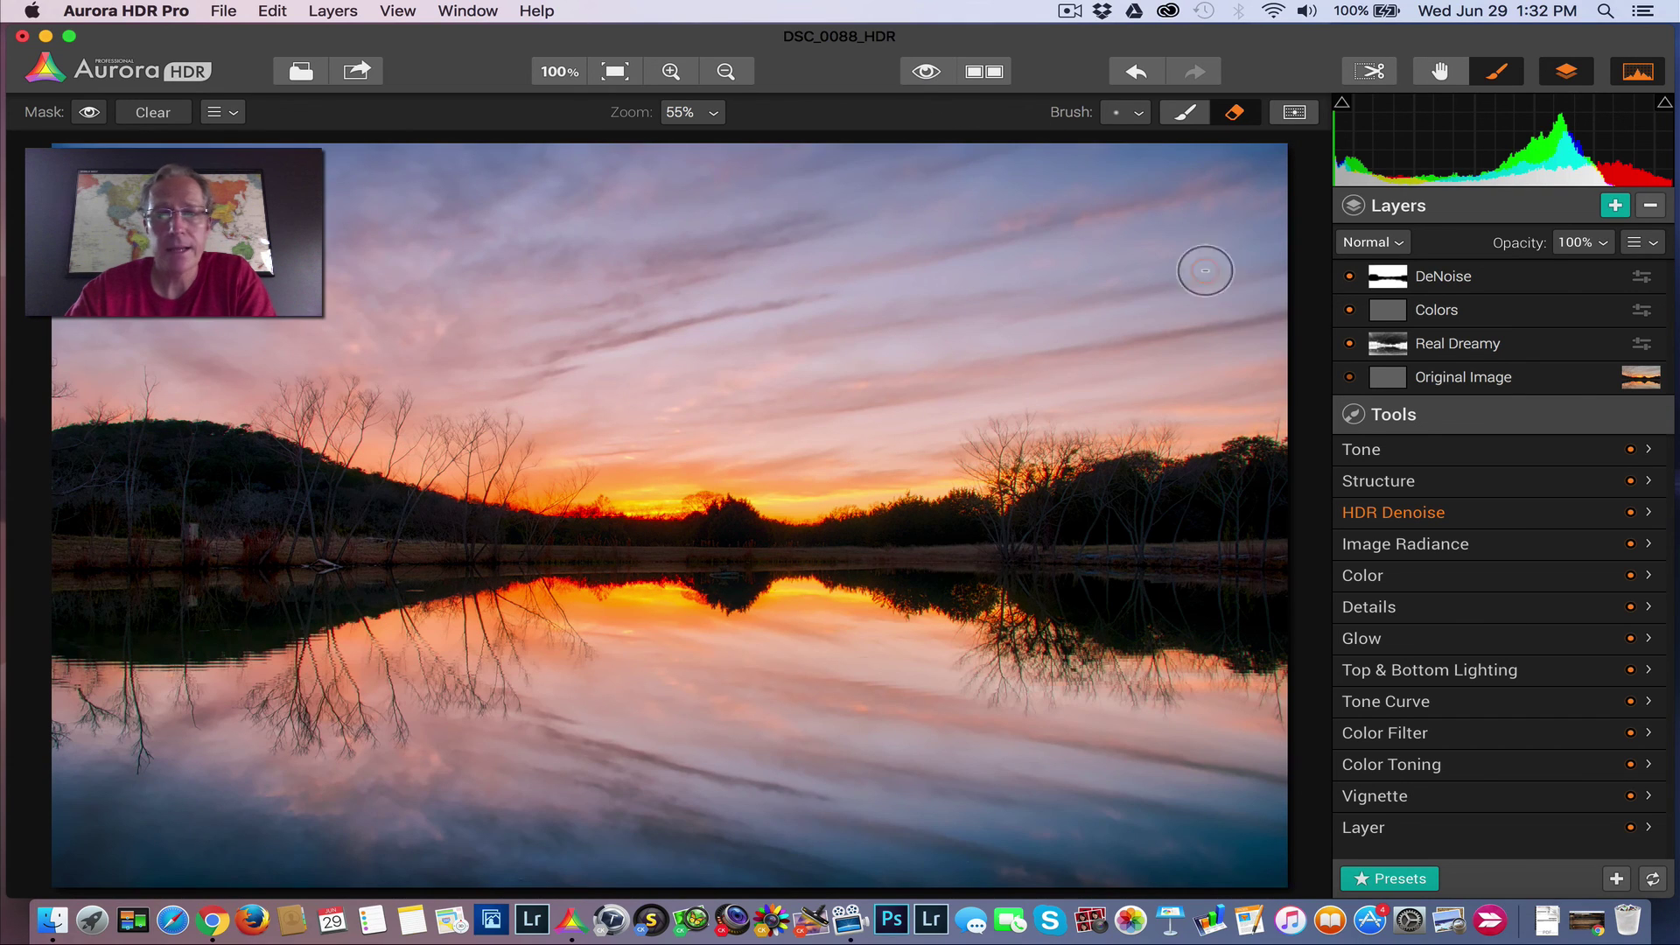